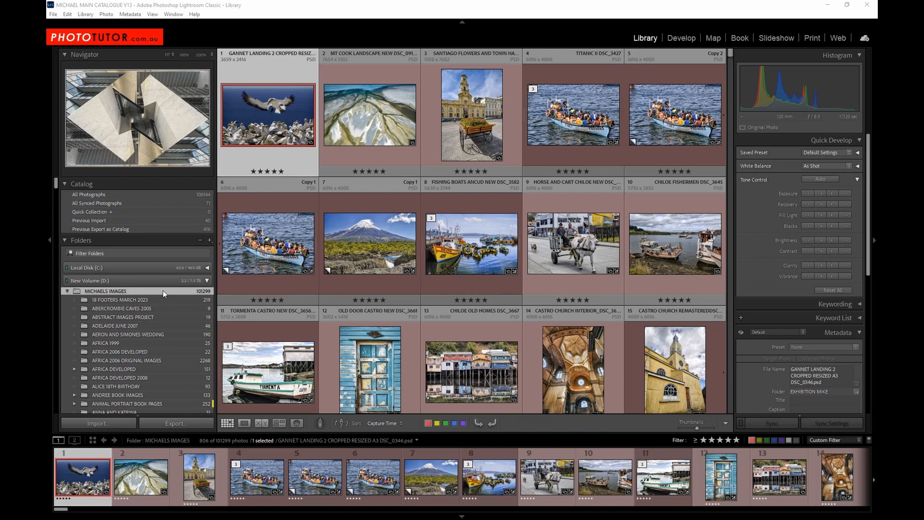
# Find the TASMANIA MAY 2019 folder in the catalogue's folder list and display its photos.
pyautogui.scroll(-15, 143, 302)
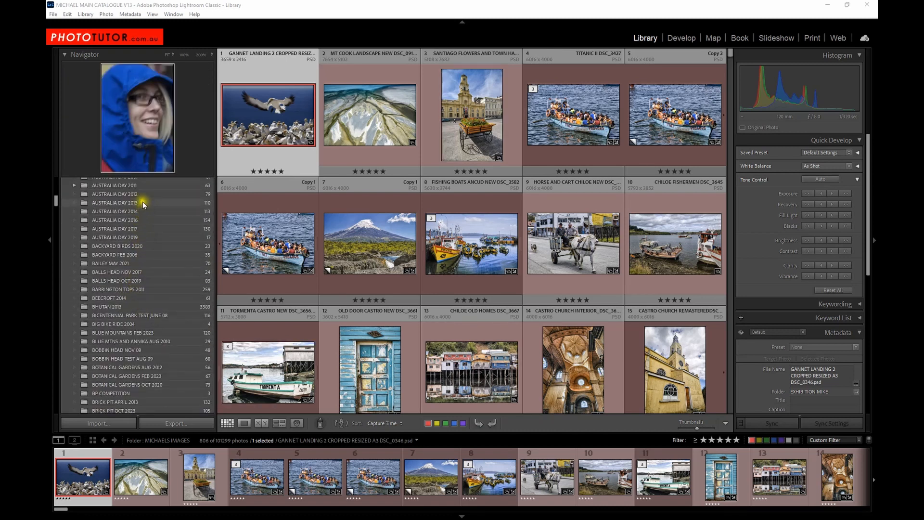
pyautogui.scroll(3, 145, 207)
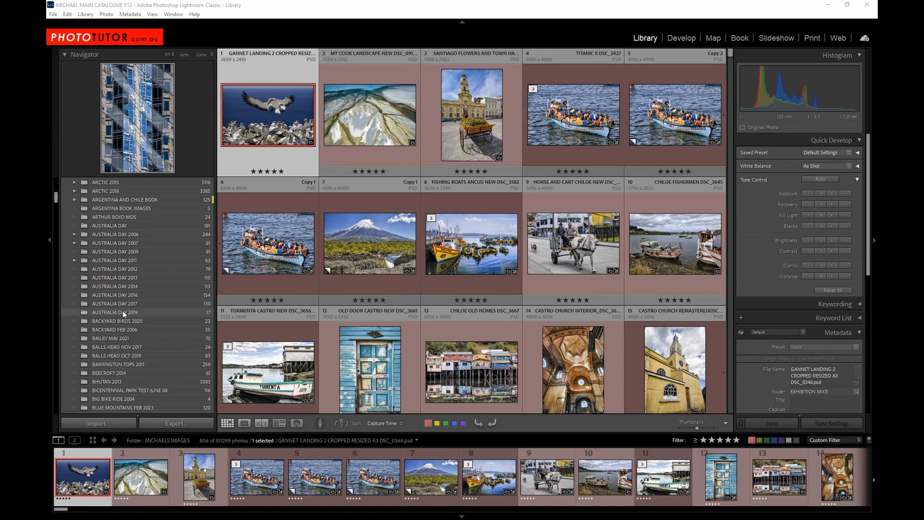
pyautogui.scroll(-6, 122, 308)
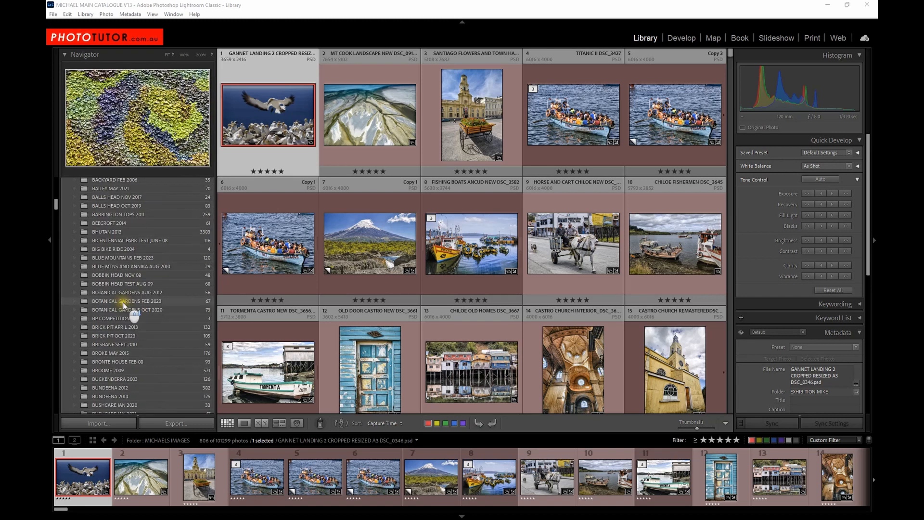
pyautogui.scroll(-10, 123, 300)
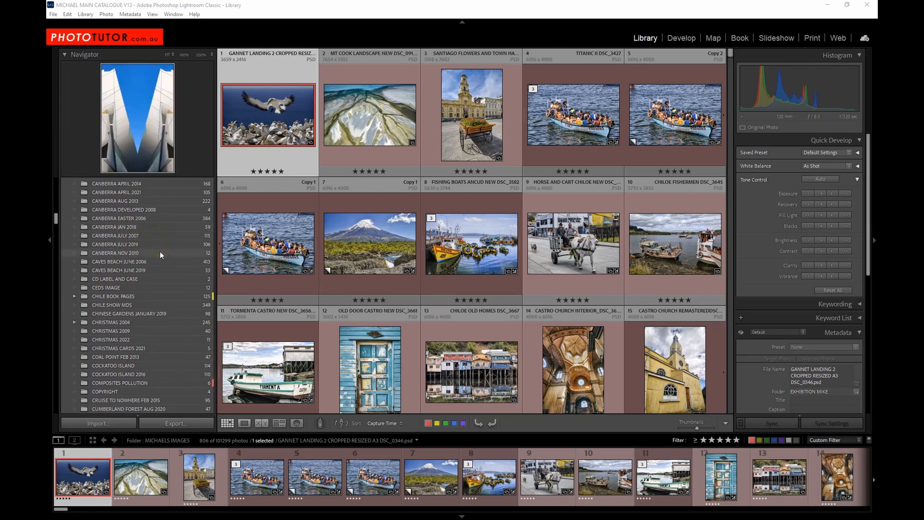
pyautogui.scroll(-10, 160, 252)
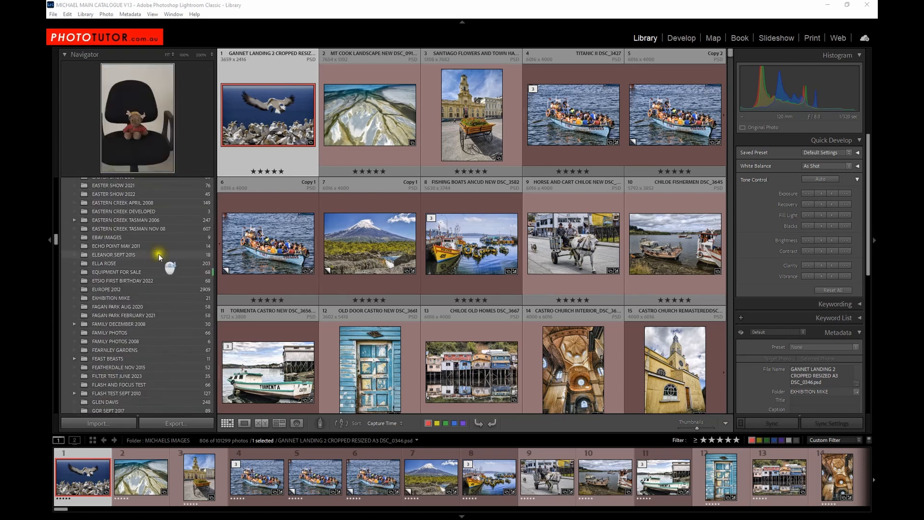
pyautogui.scroll(-15, 159, 256)
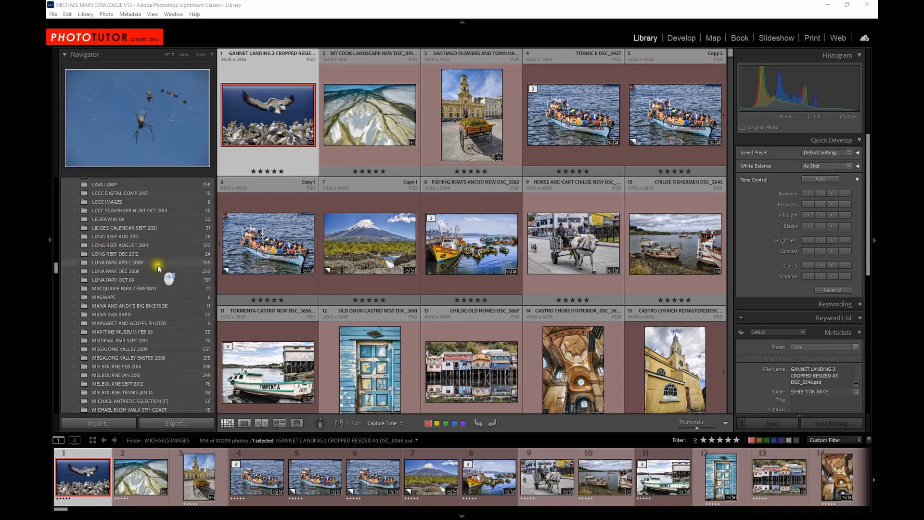
pyautogui.scroll(-15, 158, 265)
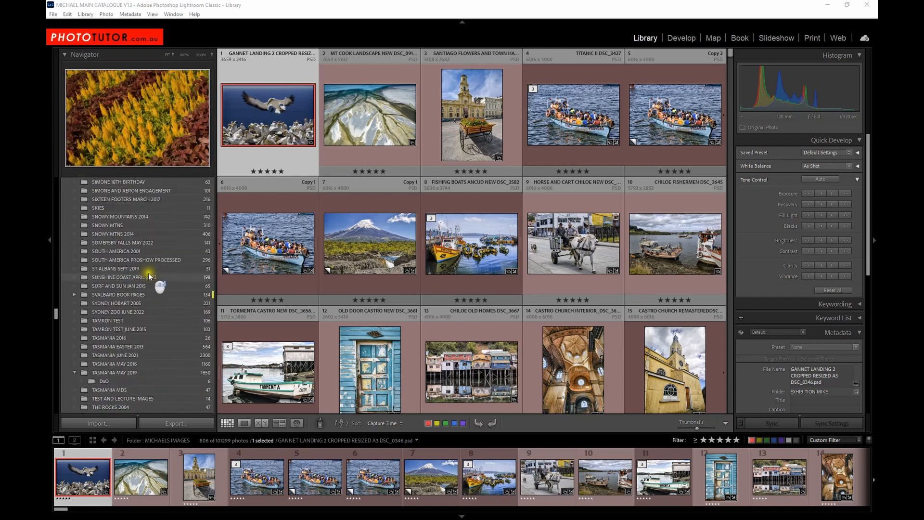
pyautogui.scroll(-5, 148, 275)
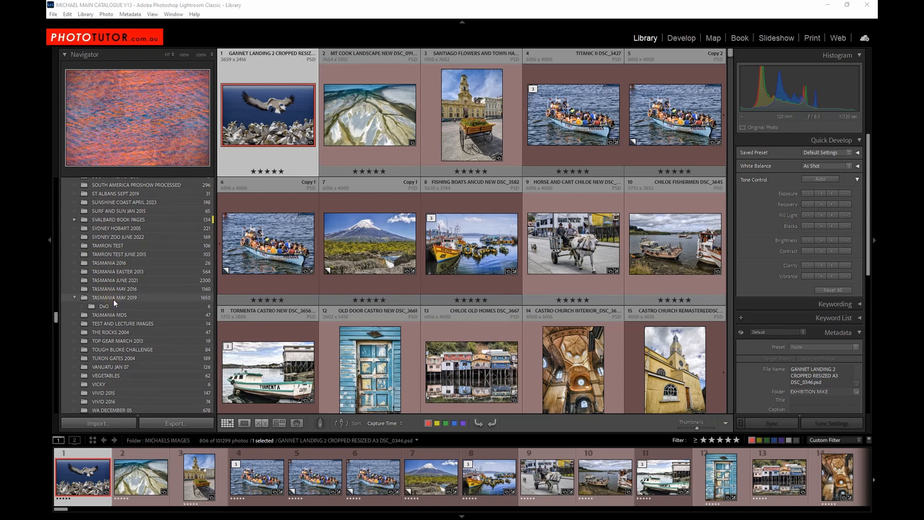
pyautogui.click(113, 299)
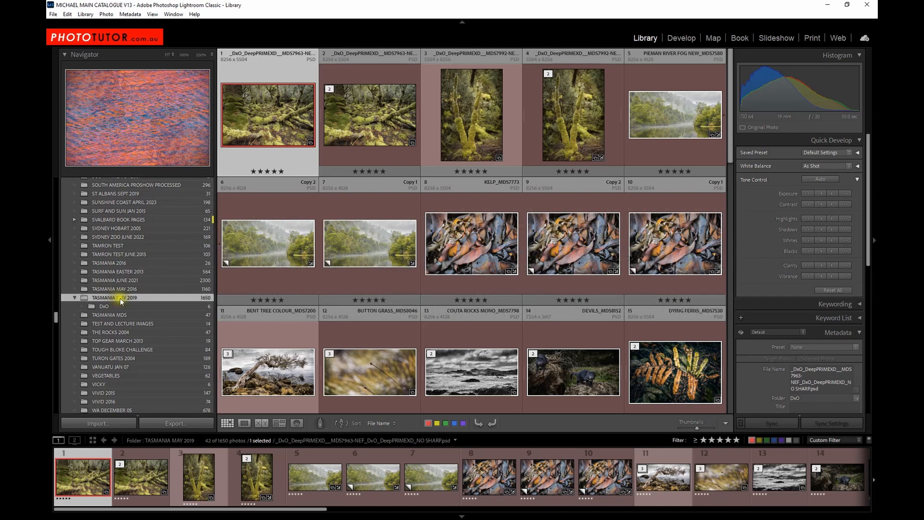
pyautogui.click(128, 289)
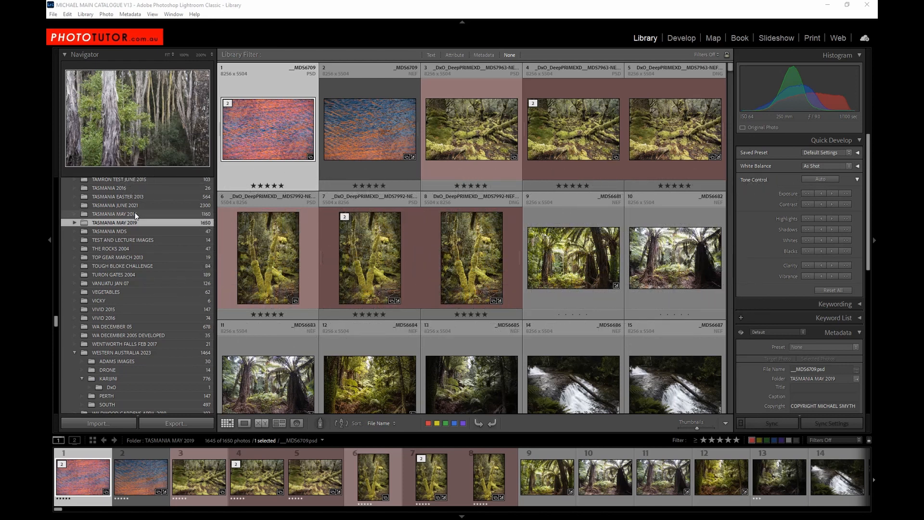
# Look through the thumbnails of the TASMANIA MAY 2019 folder as far as the seal colony photos, checking their star ratings.
pyautogui.scroll(-5, 539, 255)
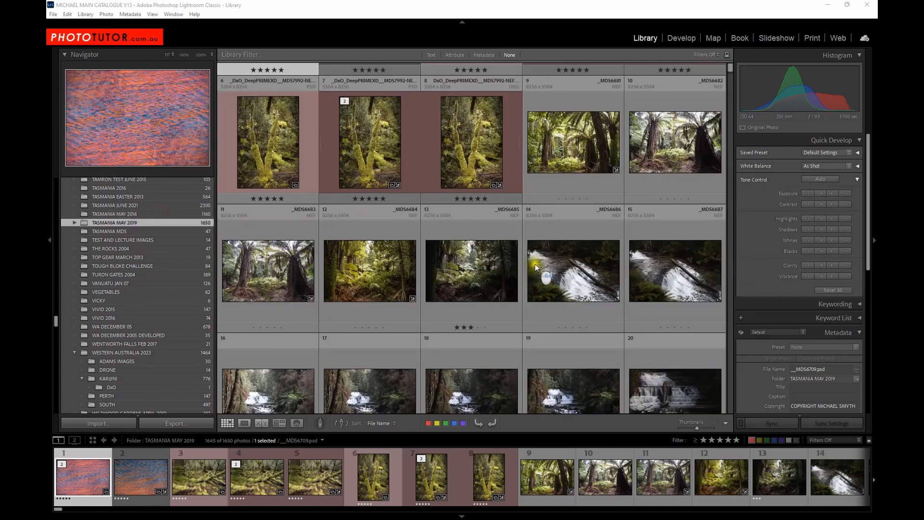
pyautogui.scroll(-2, 538, 253)
pyautogui.scroll(2, 547, 239)
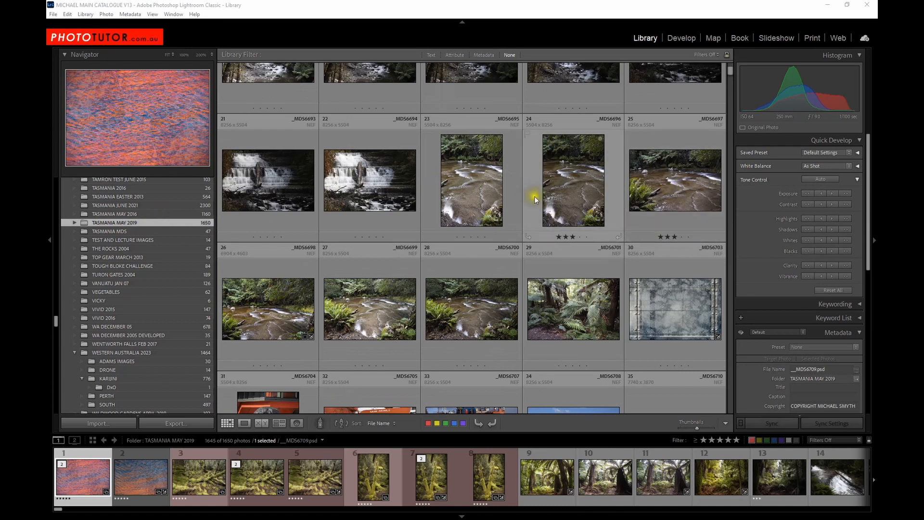
pyautogui.scroll(-5, 536, 196)
pyautogui.scroll(-7, 544, 201)
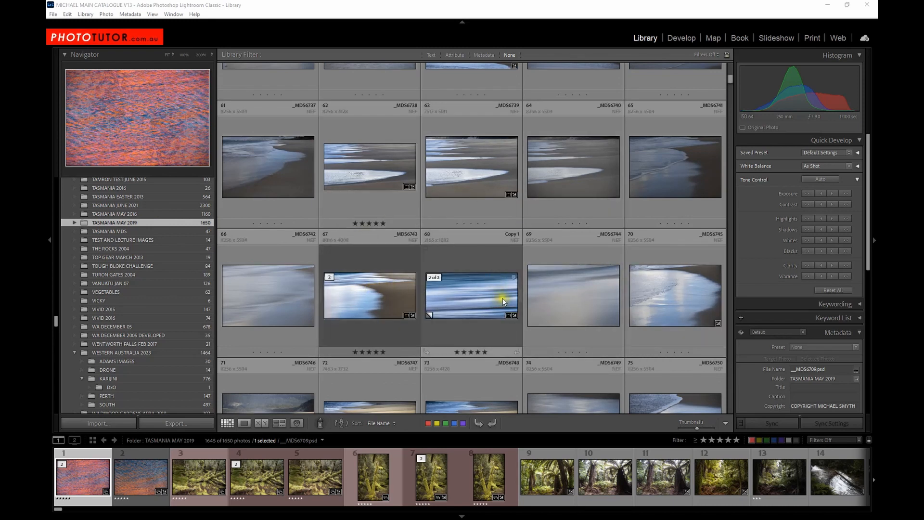
pyautogui.scroll(-5, 516, 295)
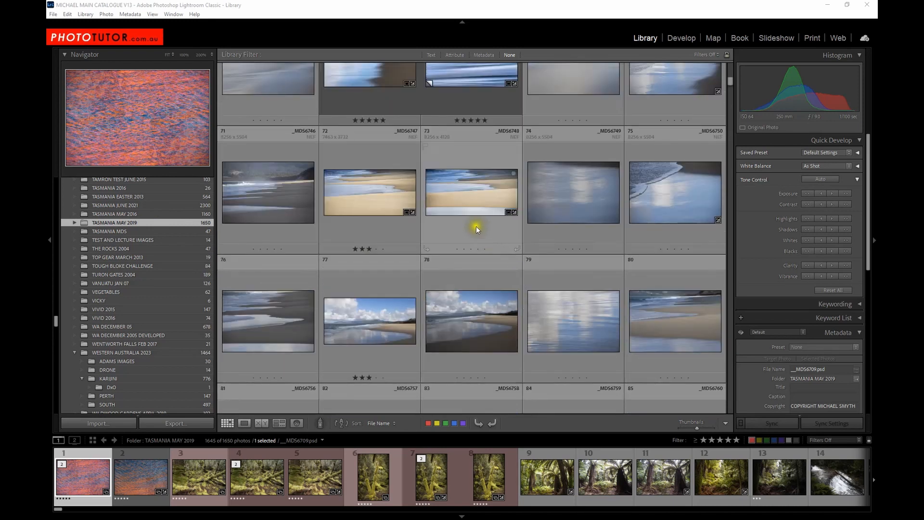
pyautogui.scroll(-8, 443, 217)
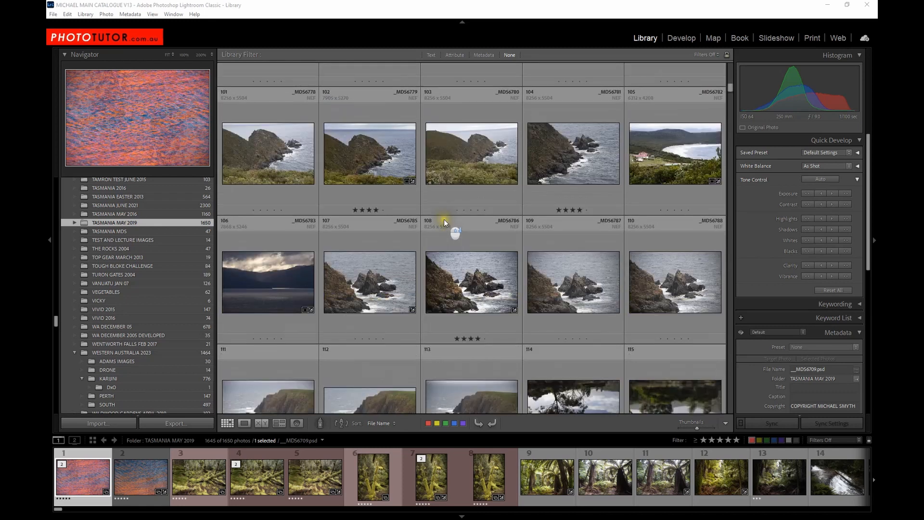
pyautogui.scroll(-3, 443, 224)
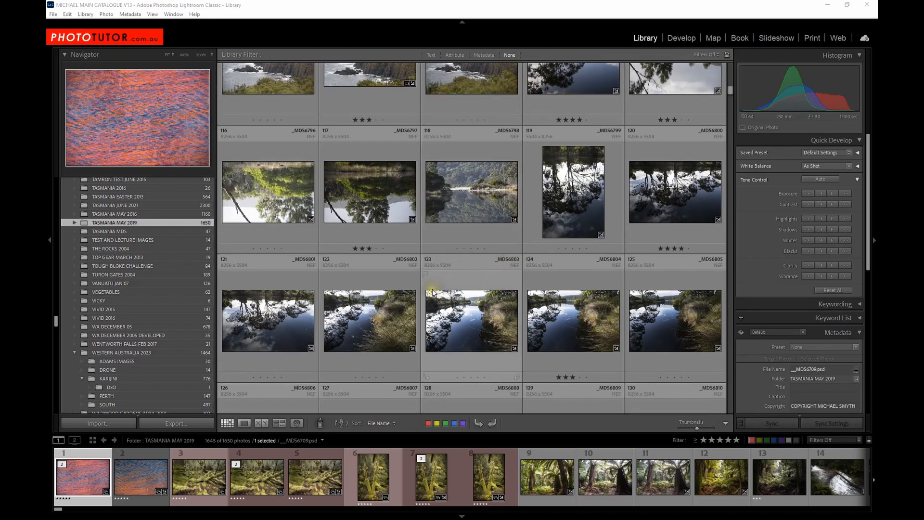
pyautogui.scroll(-5, 433, 289)
pyautogui.scroll(-12, 433, 287)
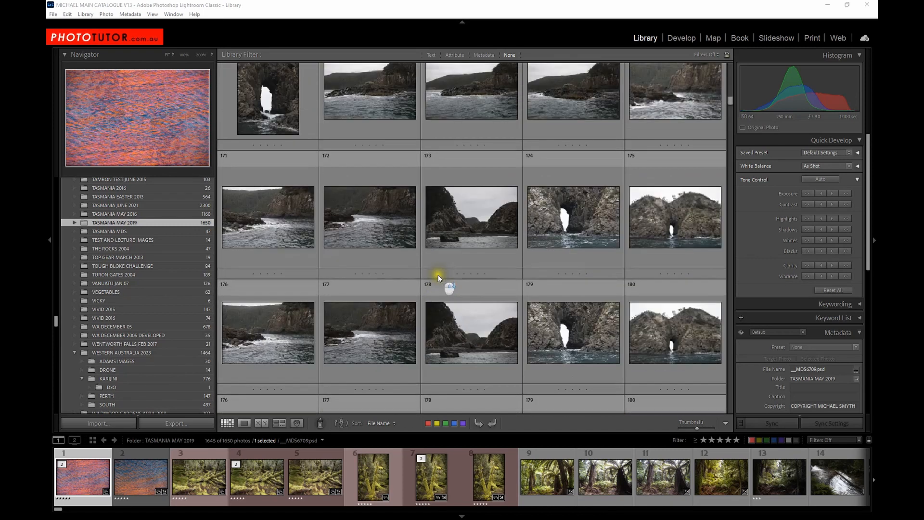
pyautogui.scroll(-3, 490, 240)
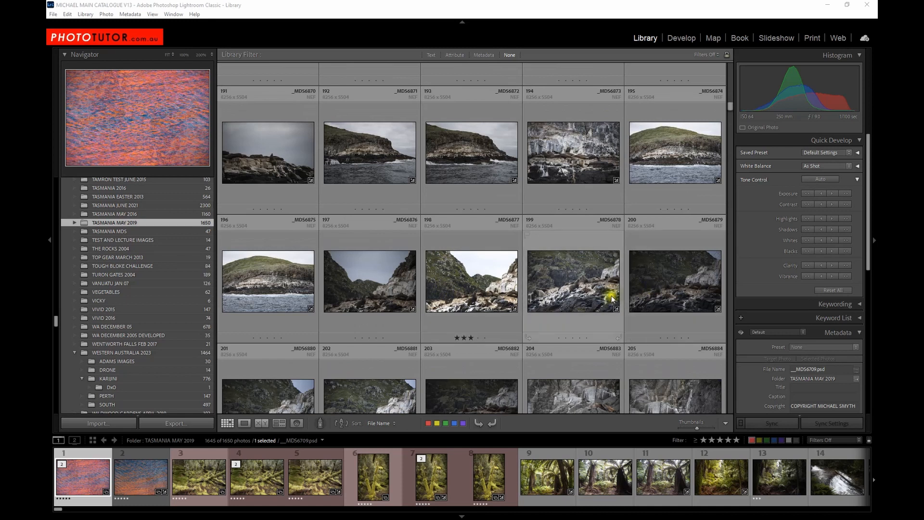
# Enlarge the seal colony photo _MDS6877.NEF, remove its star rating, and return to browsing the thumbnail grid.
pyautogui.doubleClick(463, 297)
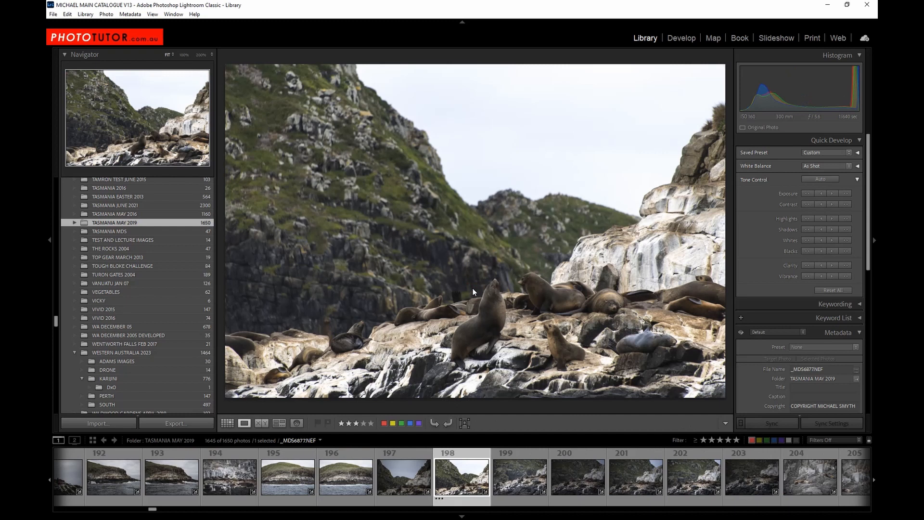
pyautogui.press('0')
pyautogui.click(227, 424)
pyautogui.scroll(-10, 410, 243)
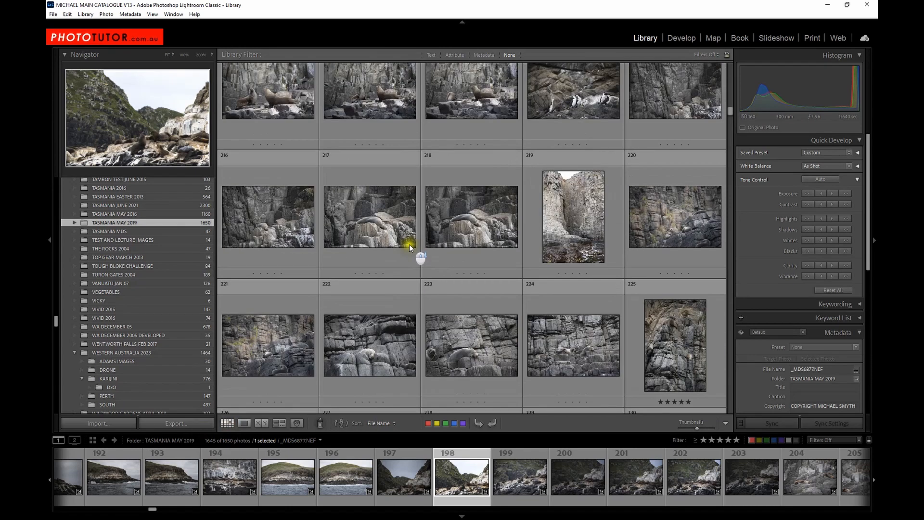
pyautogui.scroll(-3, 409, 244)
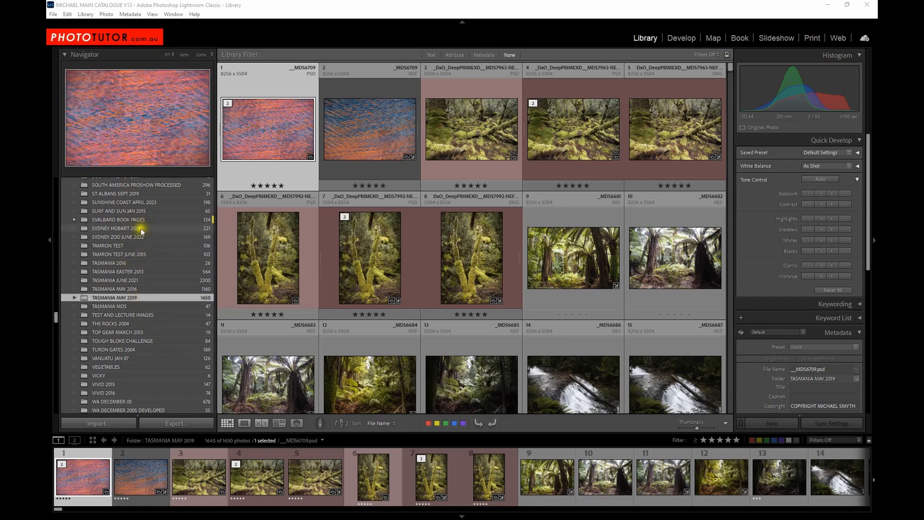
# Select the six Tasmania folders together, from TASMANIA 2016 through TASMANIA MDS, to show all their photos.
pyautogui.click(107, 262)
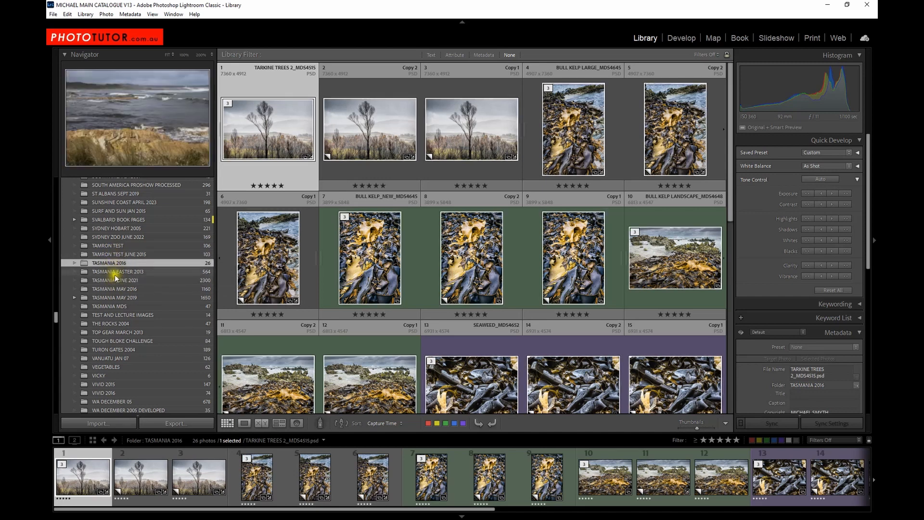
pyautogui.click(115, 273)
pyautogui.keyDown('ctrl'); pyautogui.click(115, 279); pyautogui.keyUp('ctrl')
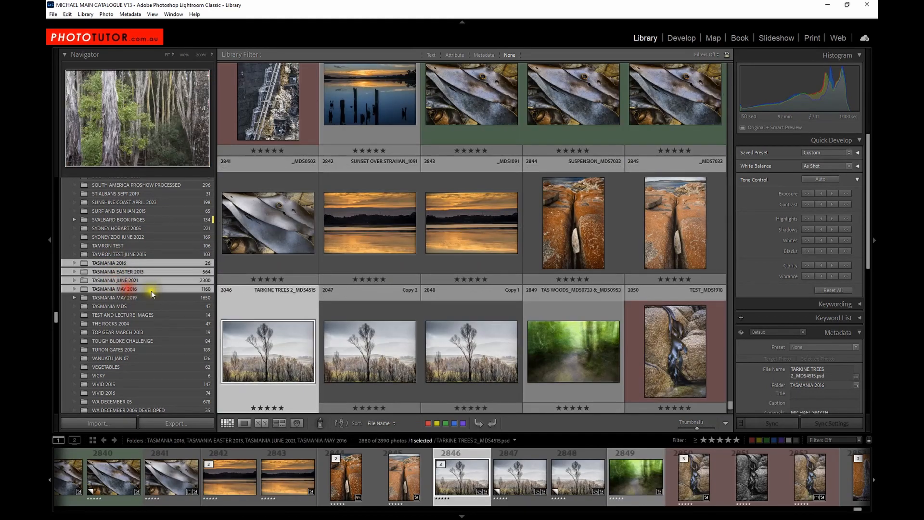
pyautogui.keyDown('ctrl'); pyautogui.click(142, 290); pyautogui.keyUp('ctrl')
pyautogui.keyDown('ctrl'); pyautogui.click(142, 297); pyautogui.keyUp('ctrl')
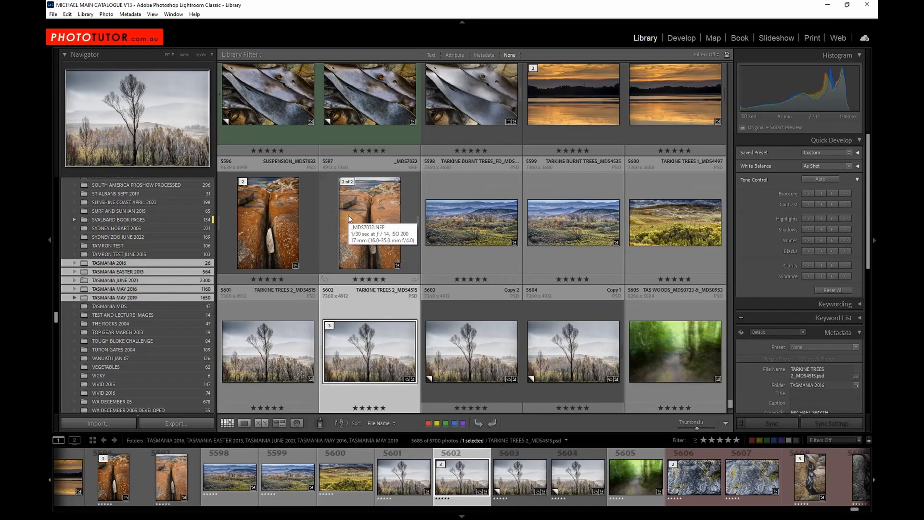
pyautogui.keyDown('ctrl'); pyautogui.click(136, 306); pyautogui.keyUp('ctrl')
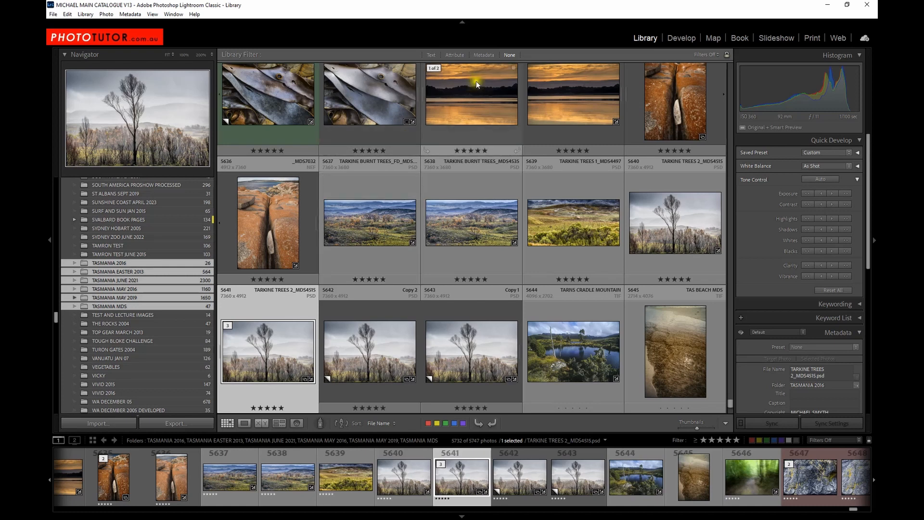
# Filter the photos by attribute to three stars and higher, and add the metadata filter with all file types included.
pyautogui.click(456, 56)
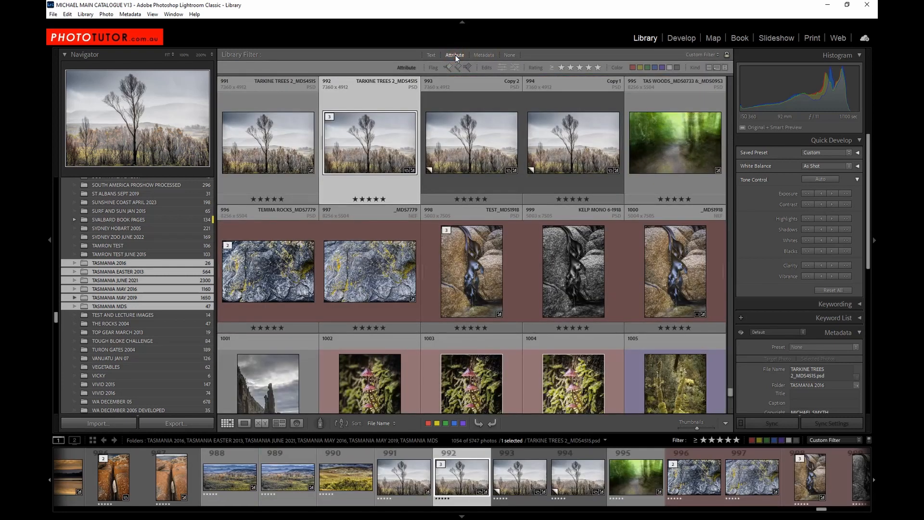
pyautogui.click(580, 68)
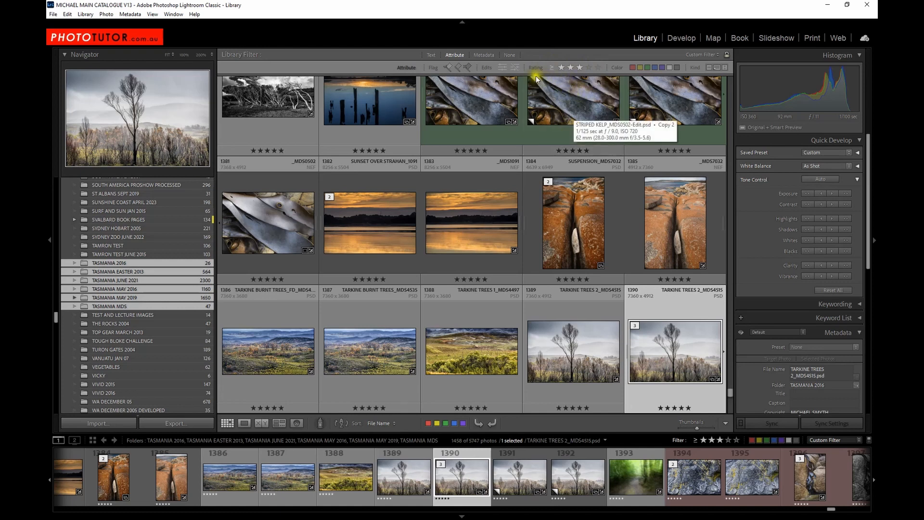
pyautogui.click(480, 56)
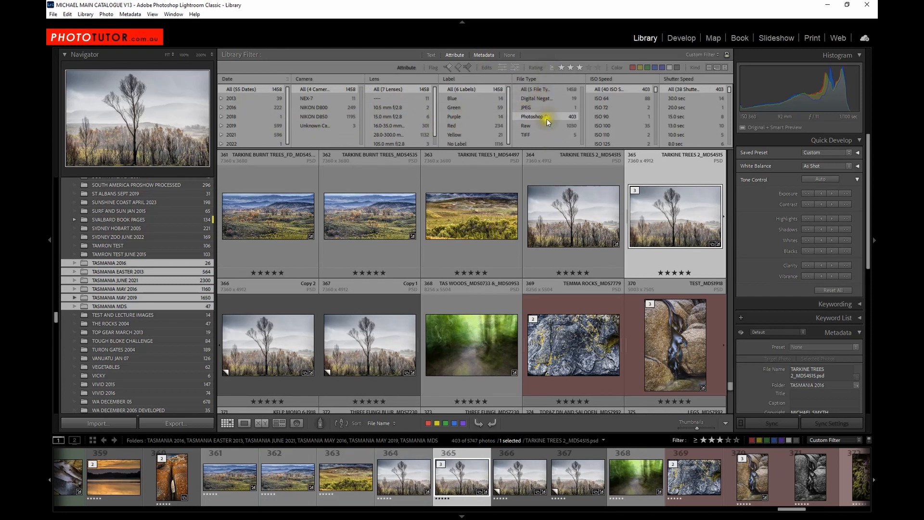
pyautogui.click(531, 89)
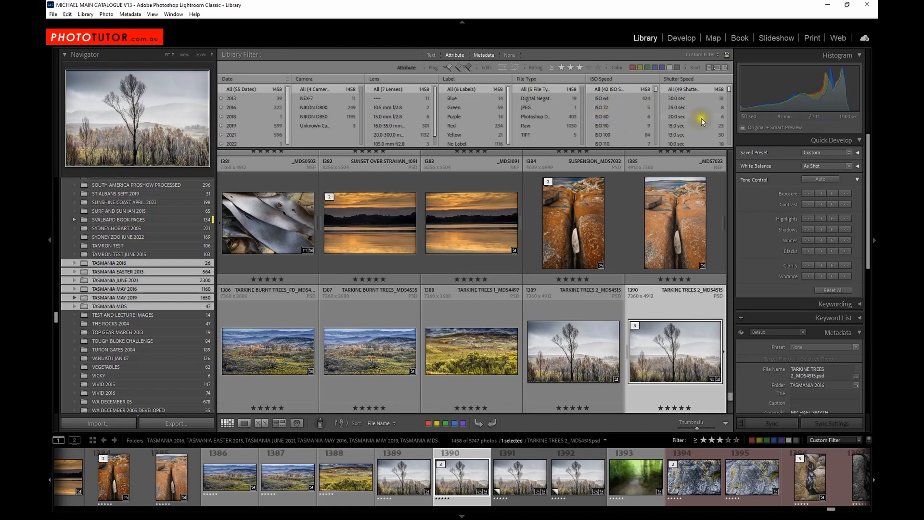
# Keep Shutter Speed as the last metadata filter column and restrict the photos to exposures from 30.0 sec to 1.0 sec.
pyautogui.click(698, 80)
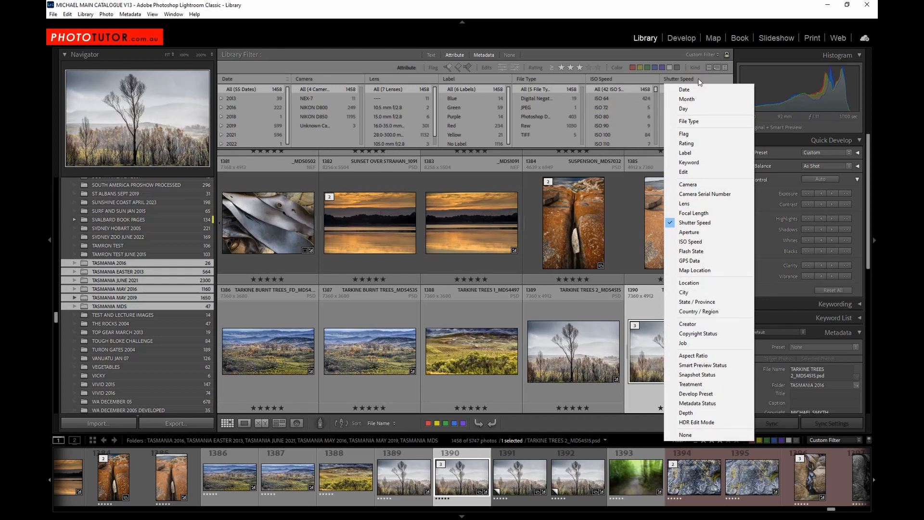
pyautogui.click(686, 222)
pyautogui.scroll(-4, 707, 130)
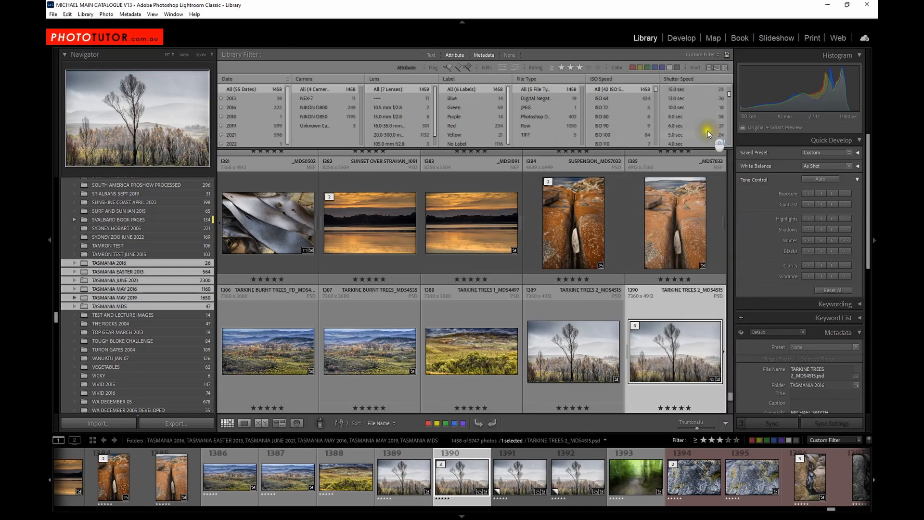
pyautogui.scroll(4, 698, 121)
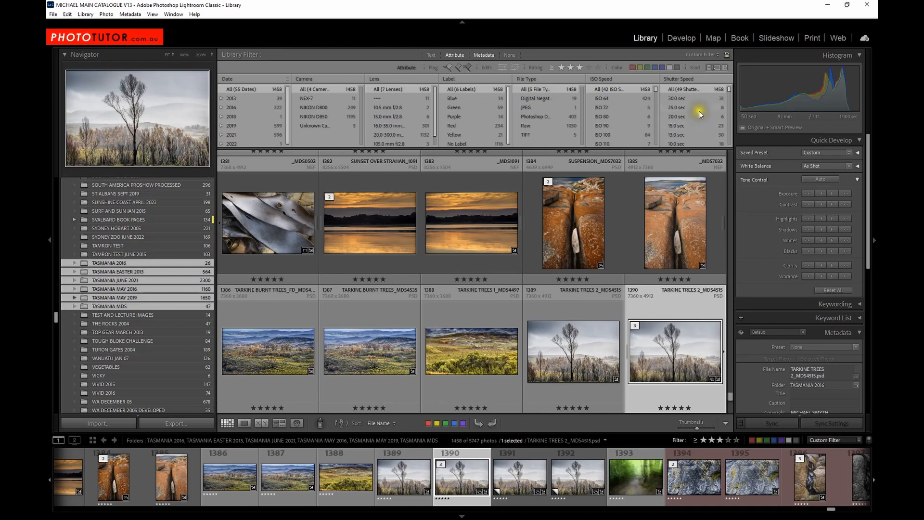
pyautogui.click(685, 97)
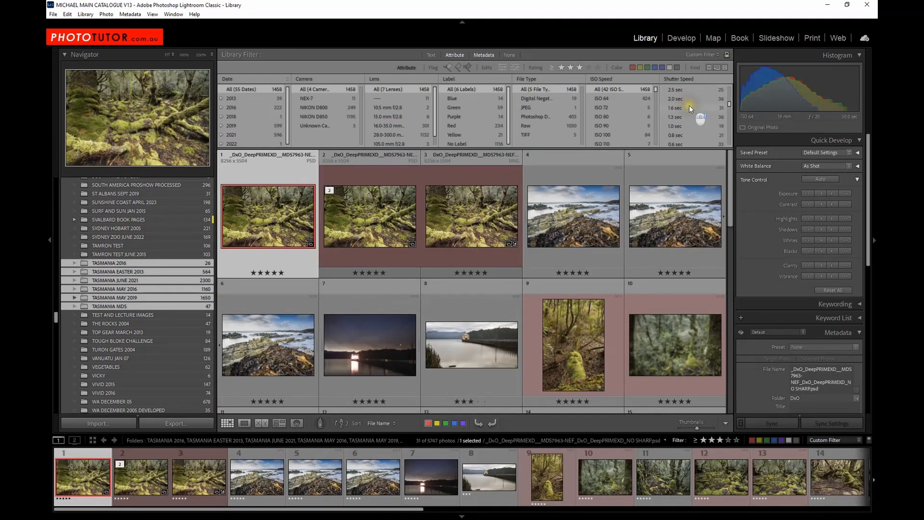
pyautogui.scroll(-4, 687, 113)
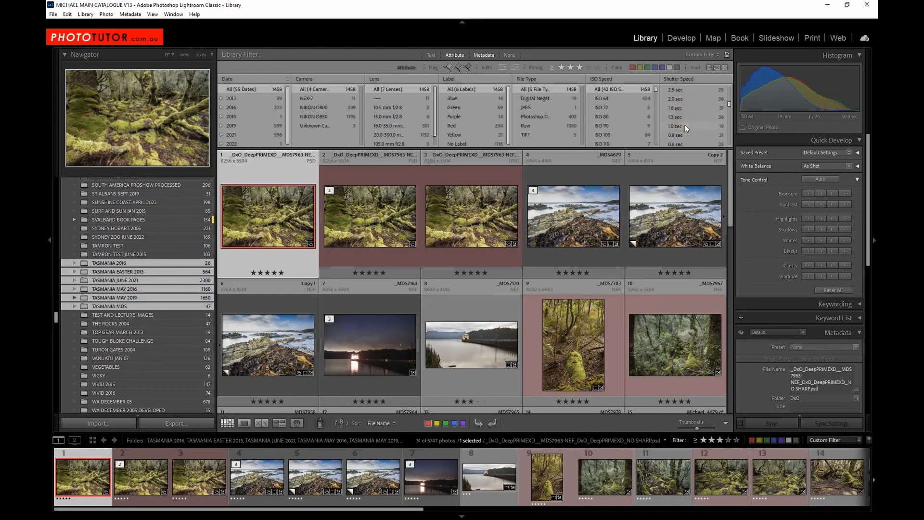
pyautogui.keyDown('shift'); pyautogui.click(685, 125); pyautogui.keyUp('shift')
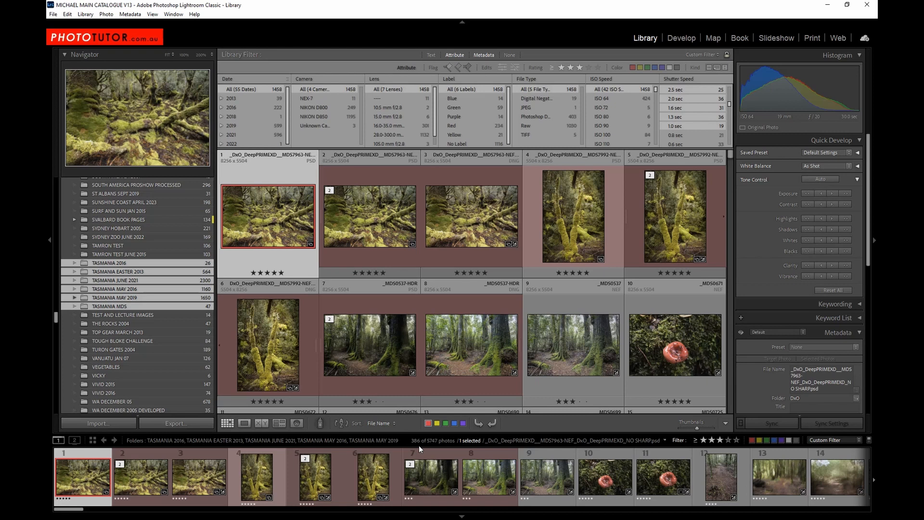
# Restrict the filtered photos to Photoshop documents and TIFF files with shutter speeds from 30.0 sec to 1.0 sec.
pyautogui.click(551, 120)
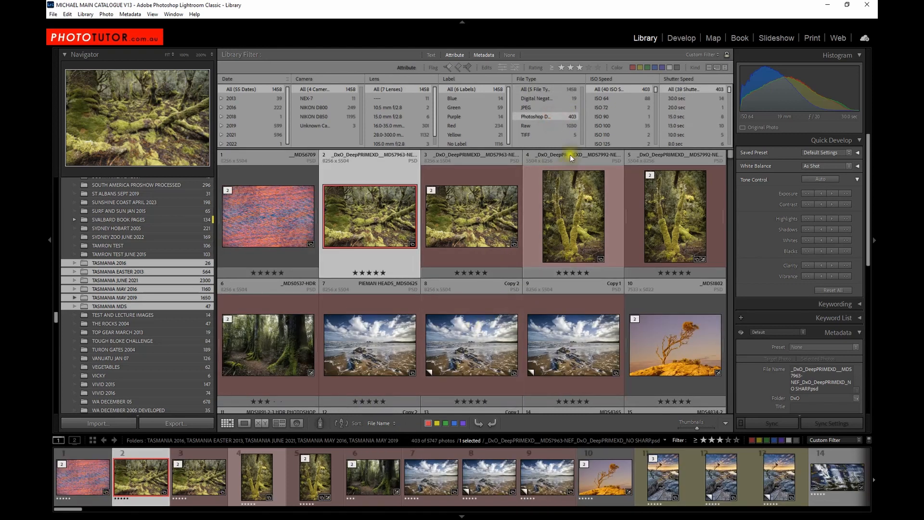
pyautogui.keyDown('ctrl'); pyautogui.click(553, 136); pyautogui.keyUp('ctrl')
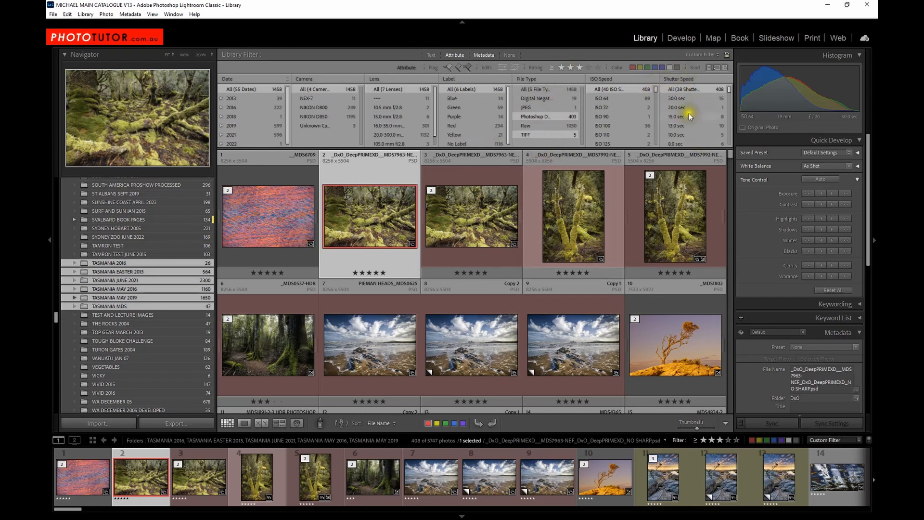
pyautogui.click(681, 99)
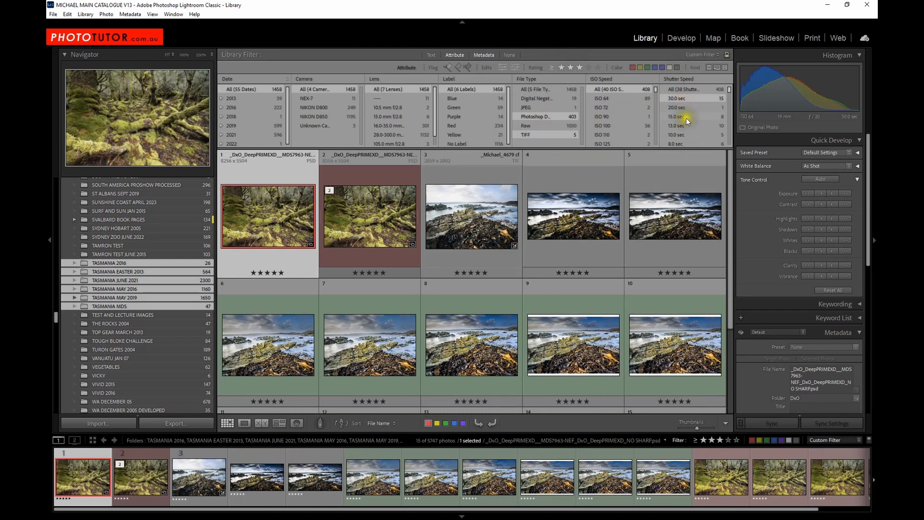
pyautogui.scroll(-5, 687, 118)
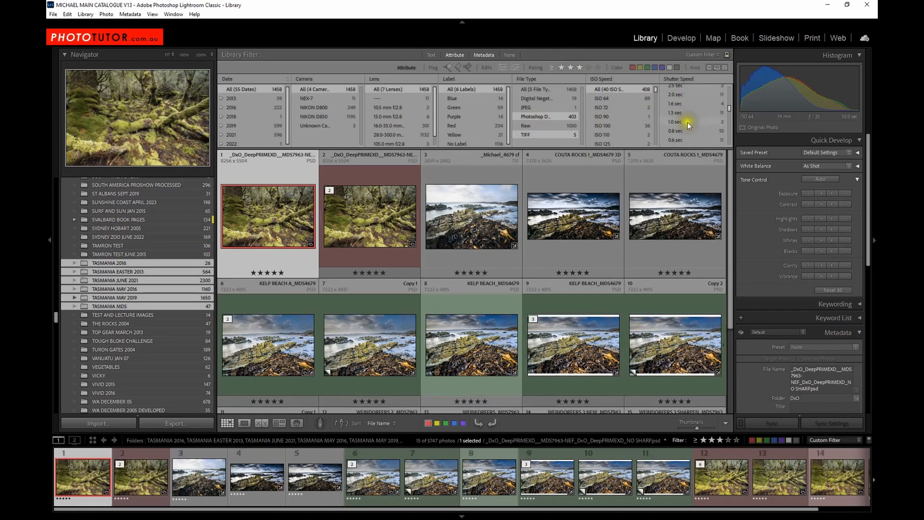
pyautogui.keyDown('shift'); pyautogui.click(687, 122); pyautogui.keyUp('shift')
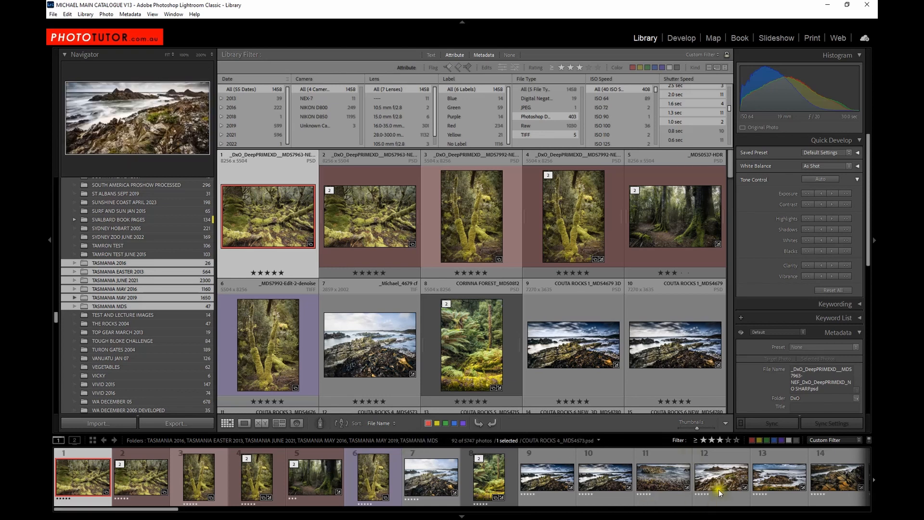
# Browse the filtered thumbnails and select the fern photo DYING FERNS_MDS7530.psd.
pyautogui.scroll(-8, 461, 280)
pyautogui.scroll(-6, 462, 287)
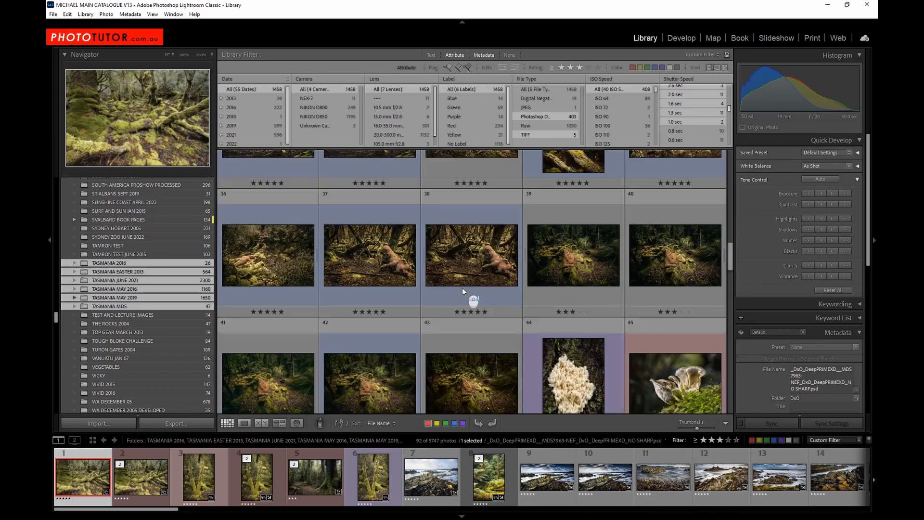
pyautogui.scroll(3, 462, 287)
pyautogui.click(471, 248)
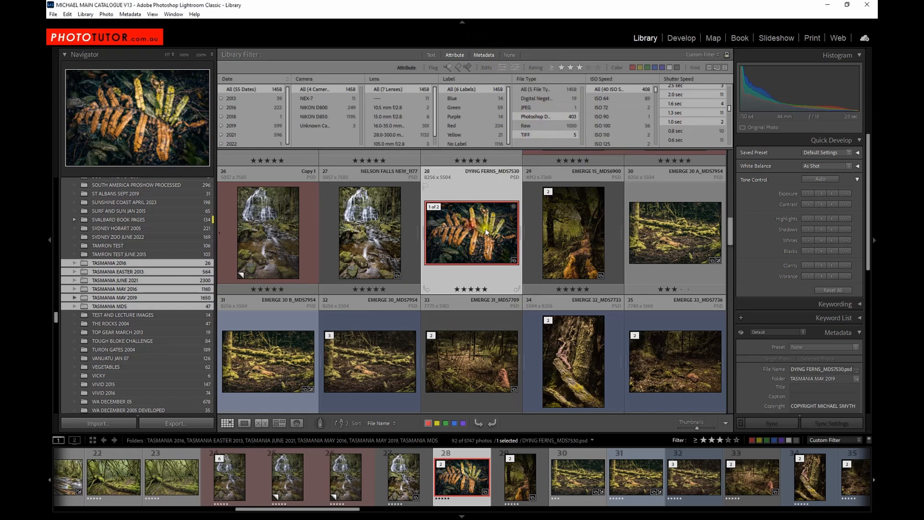
# Include all file types and shutter speeds in the metadata filter again and view the photos around the selected fern image.
pyautogui.click(535, 89)
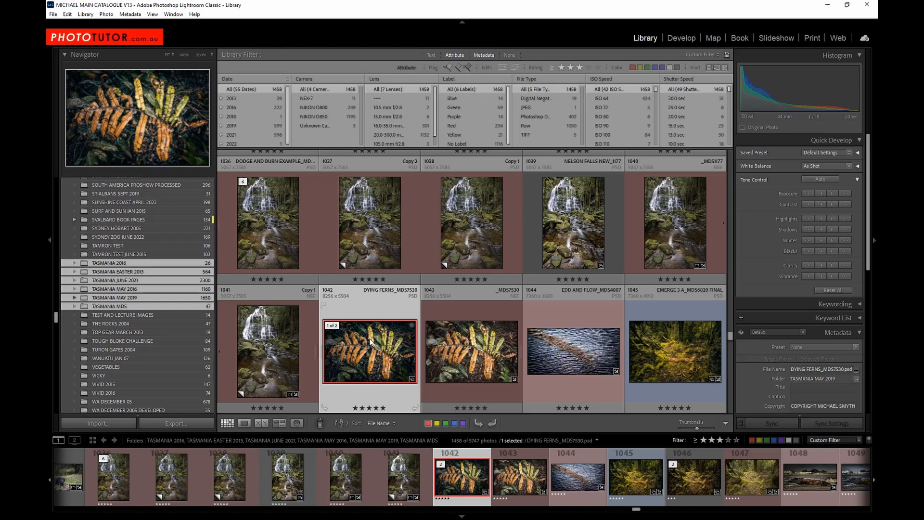
pyautogui.moveTo(369, 341); pyautogui.dragTo(358, 291)
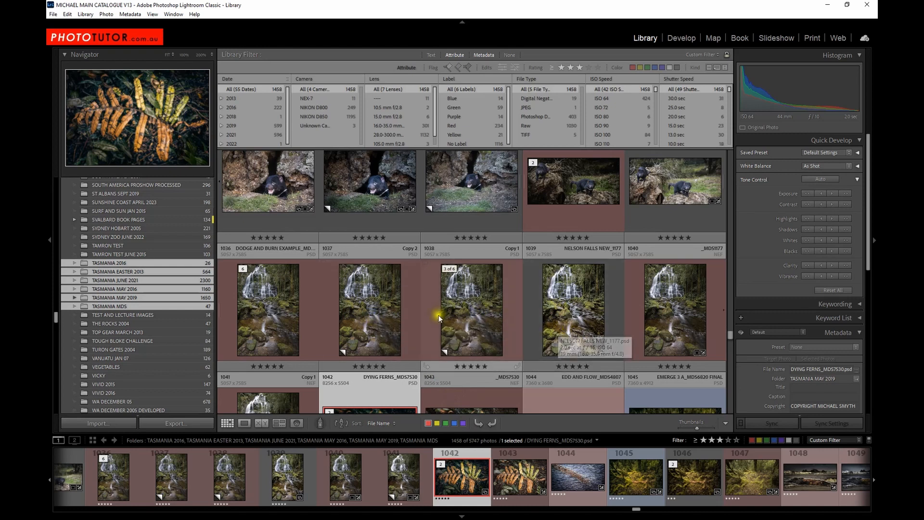
pyautogui.scroll(1, 388, 343)
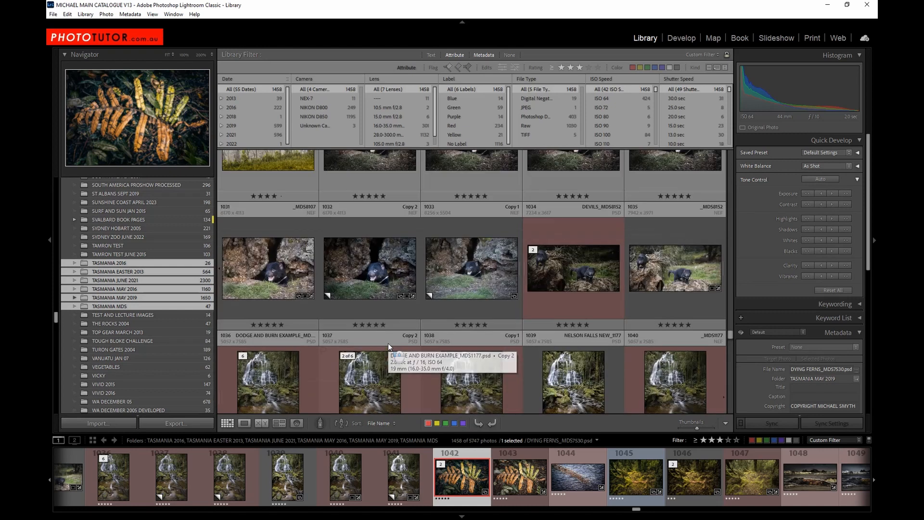
pyautogui.scroll(-4, 397, 347)
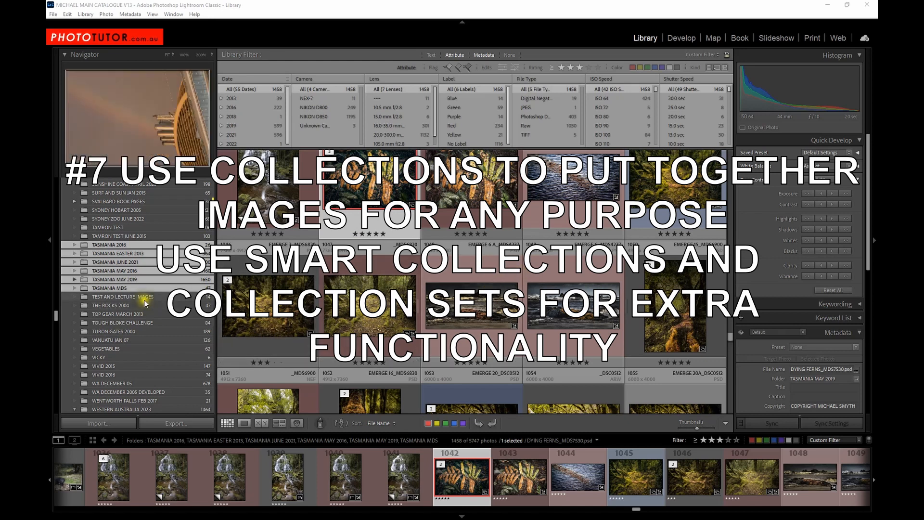
# Show the photos of the whole MICHAELS IMAGES folder and turn off all library filters.
pyautogui.scroll(15, 143, 299)
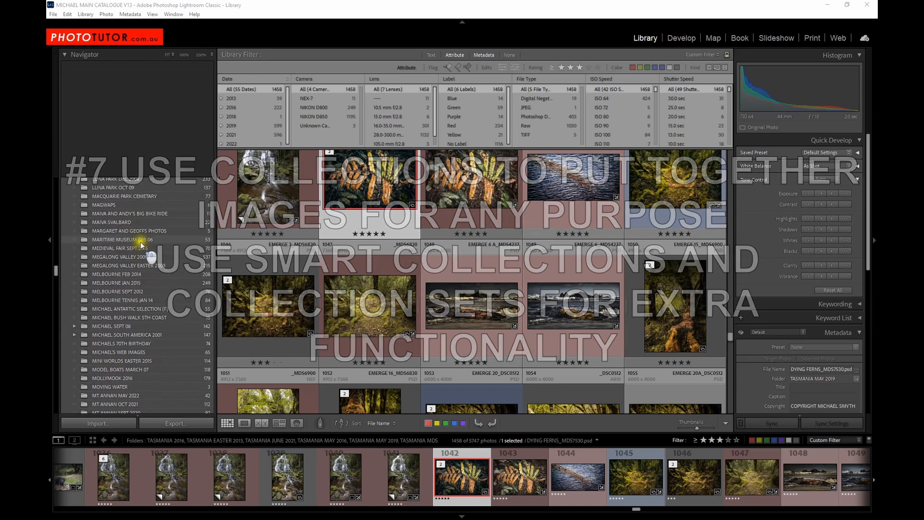
pyautogui.scroll(15, 140, 238)
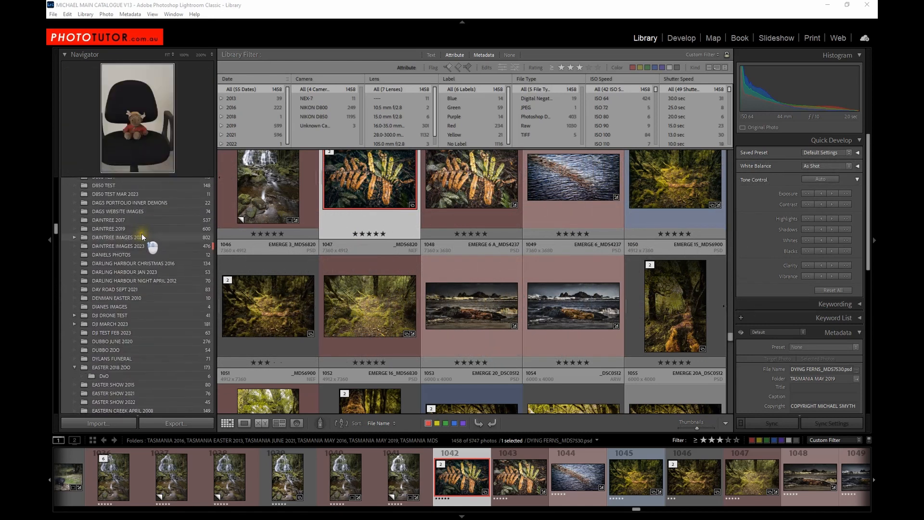
pyautogui.scroll(15, 141, 233)
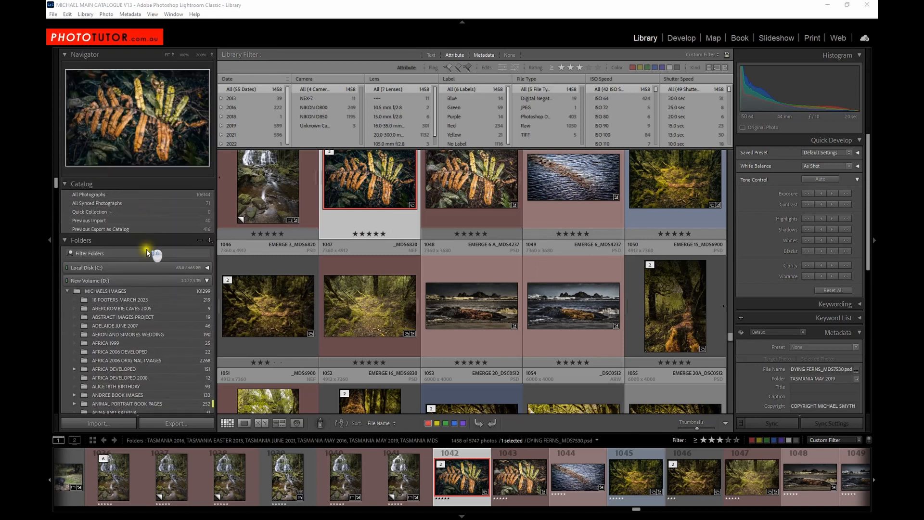
pyautogui.scroll(-3, 147, 253)
pyautogui.click(115, 216)
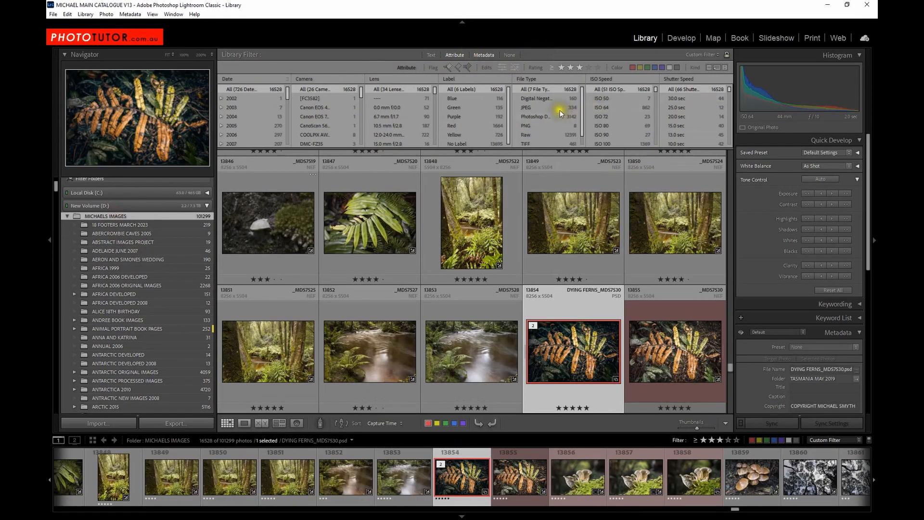
pyautogui.click(509, 54)
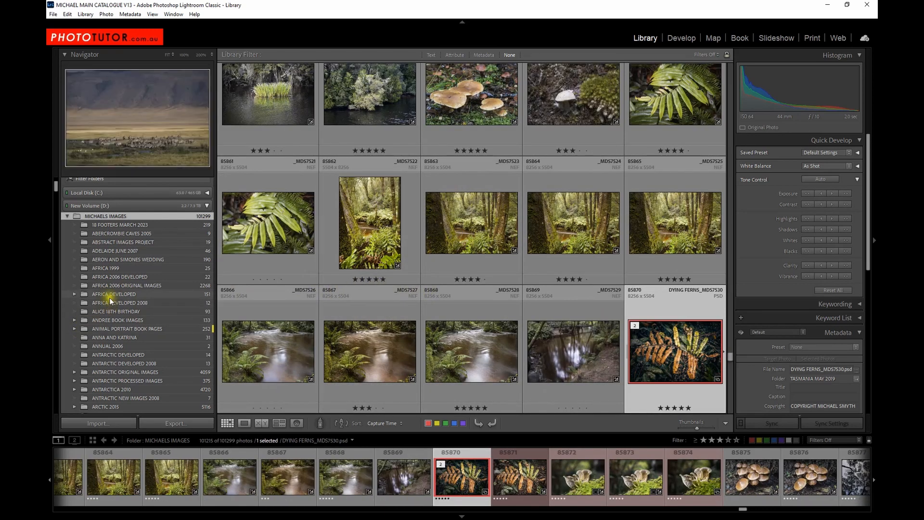
# Go from the folders to the collections and select the Smart Collections set to show its smart collections.
pyautogui.scroll(-10, 116, 293)
pyautogui.scroll(-20, 115, 288)
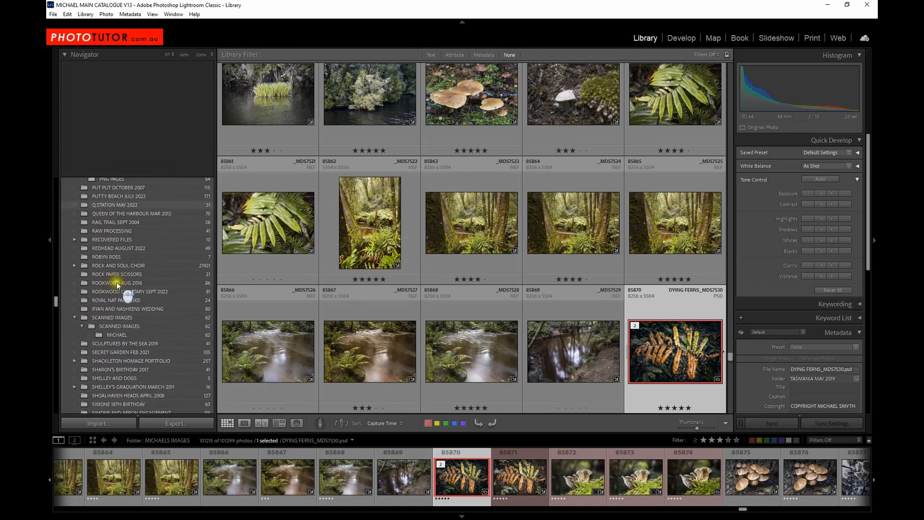
pyautogui.scroll(-15, 117, 272)
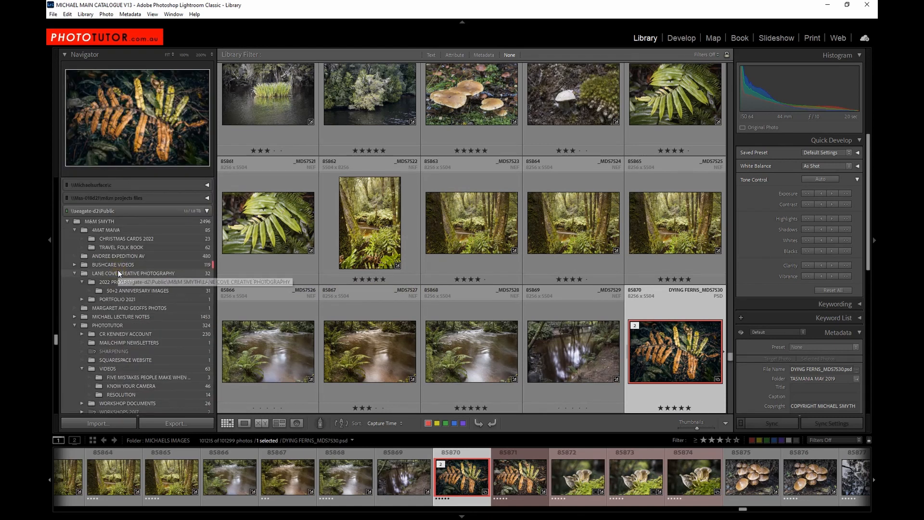
pyautogui.scroll(5, 120, 255)
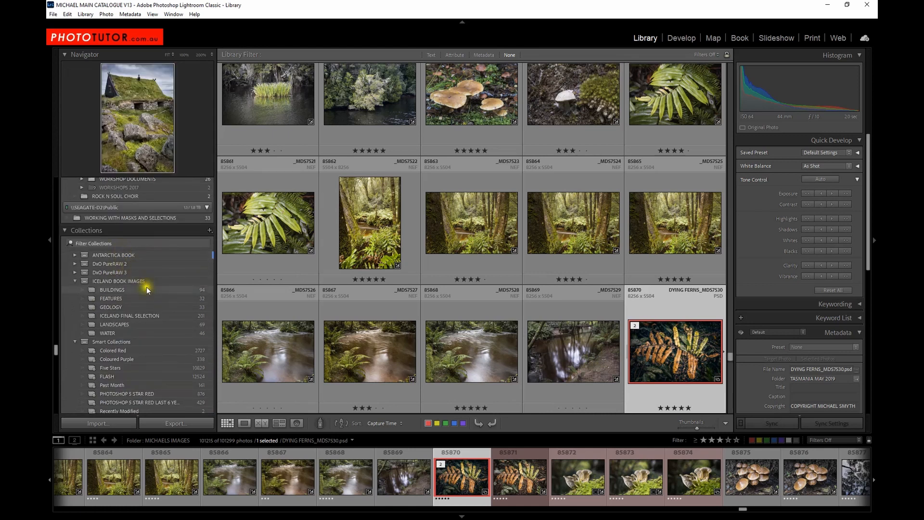
pyautogui.click(129, 341)
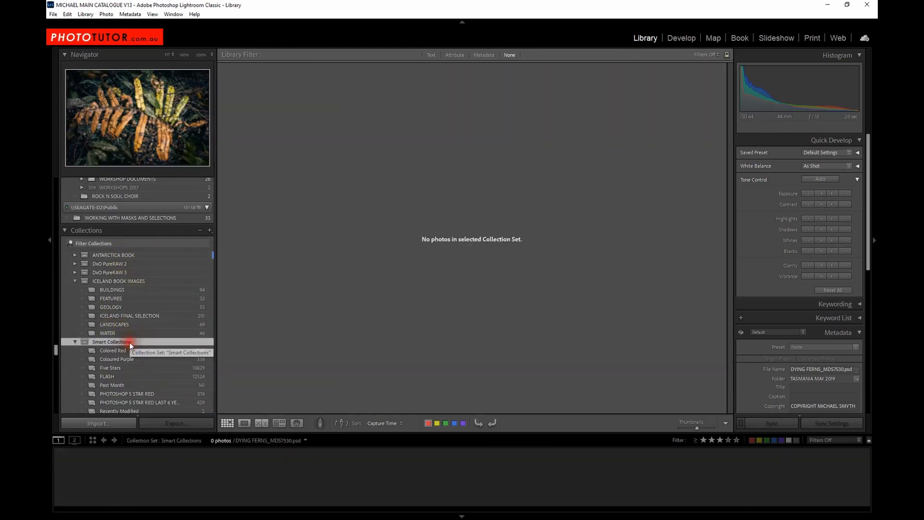
pyautogui.scroll(-5, 145, 312)
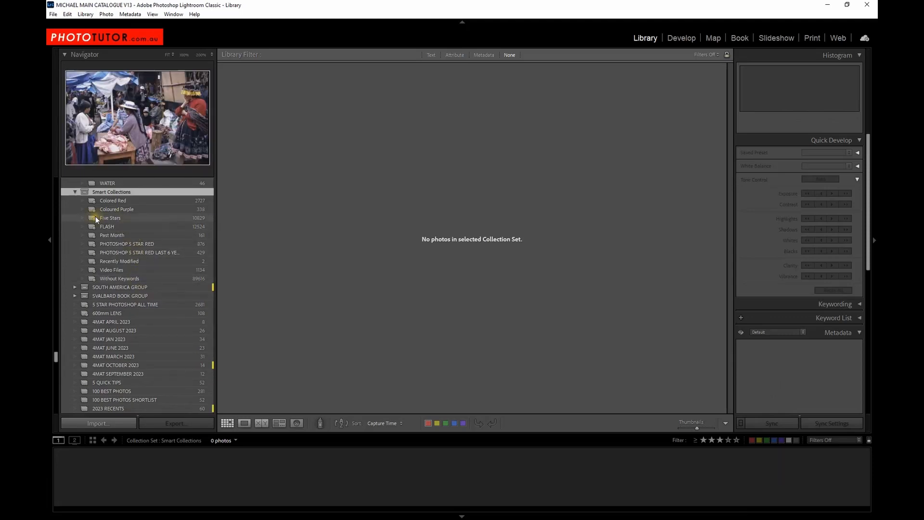
# View the Colored Red, Coloured Purple, Five Stars and FLASH smart collections in turn, and look through the FLASH photos.
pyautogui.click(125, 200)
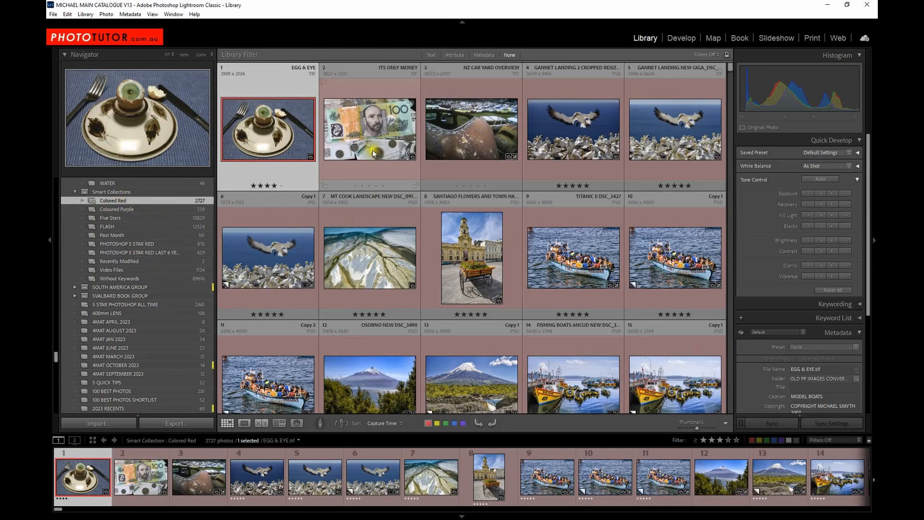
pyautogui.click(138, 209)
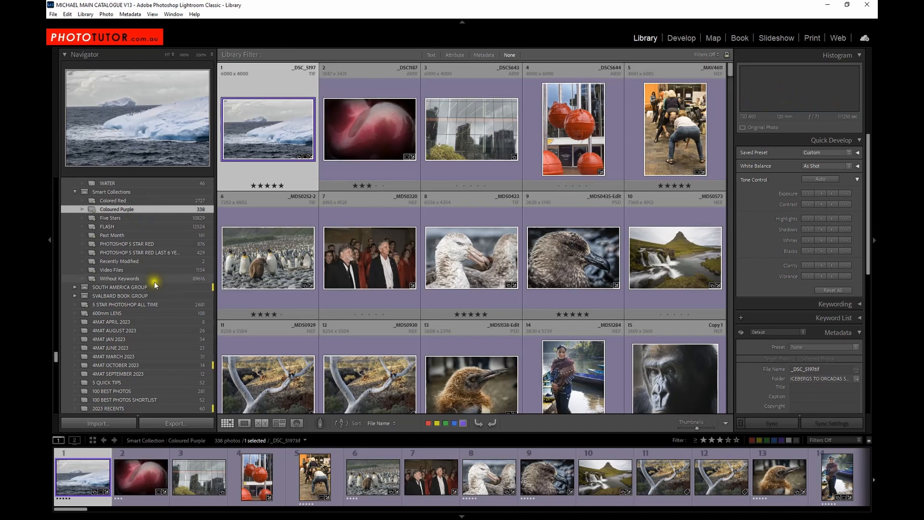
pyautogui.click(132, 219)
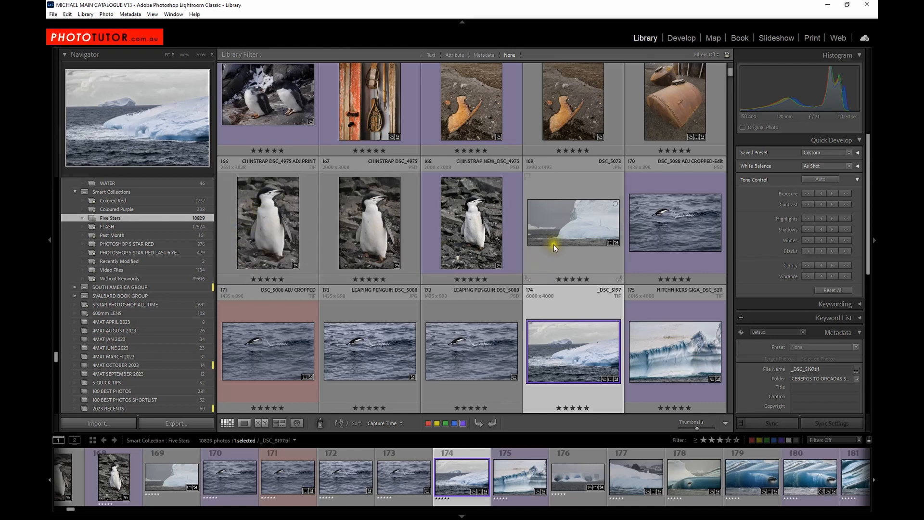
pyautogui.click(113, 227)
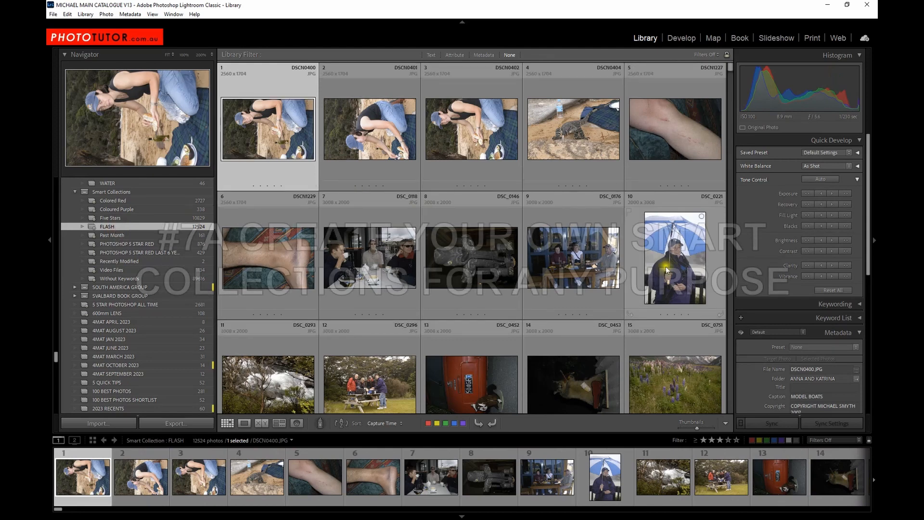
pyautogui.scroll(-20, 588, 266)
pyautogui.scroll(-20, 588, 283)
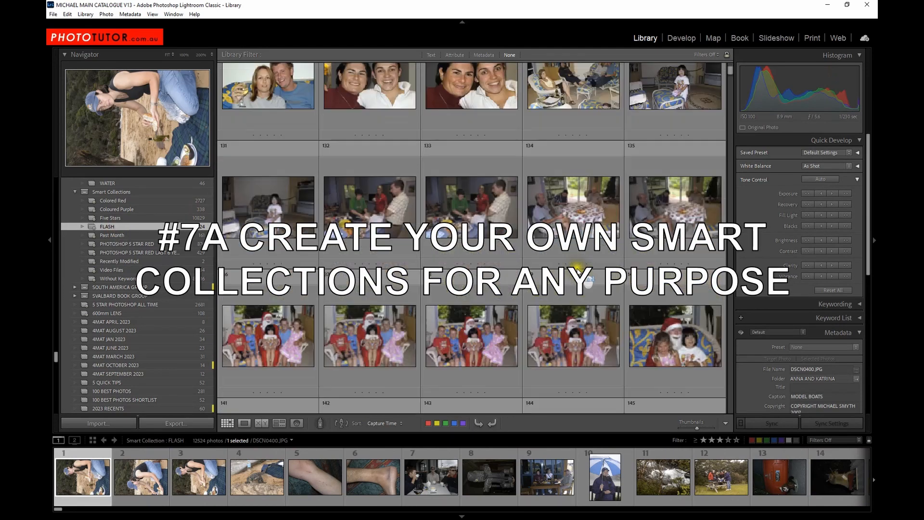
pyautogui.scroll(-20, 588, 283)
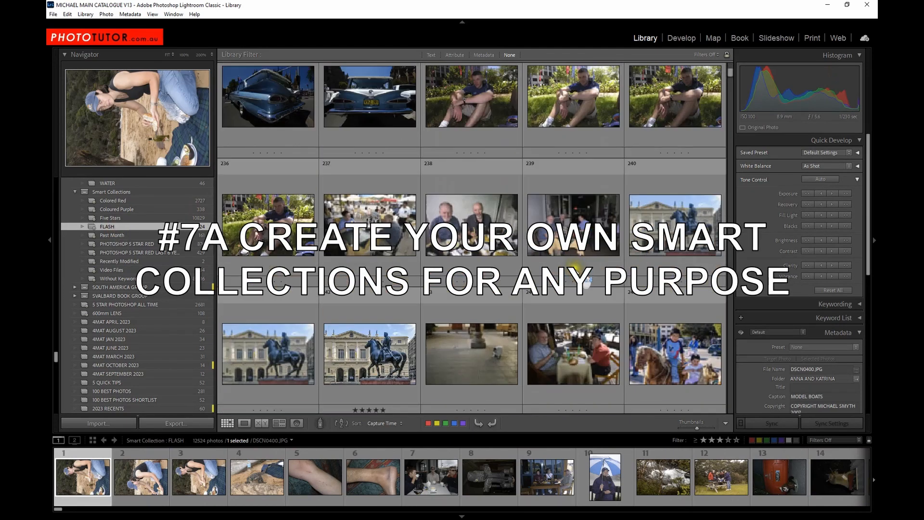
pyautogui.scroll(-12, 569, 249)
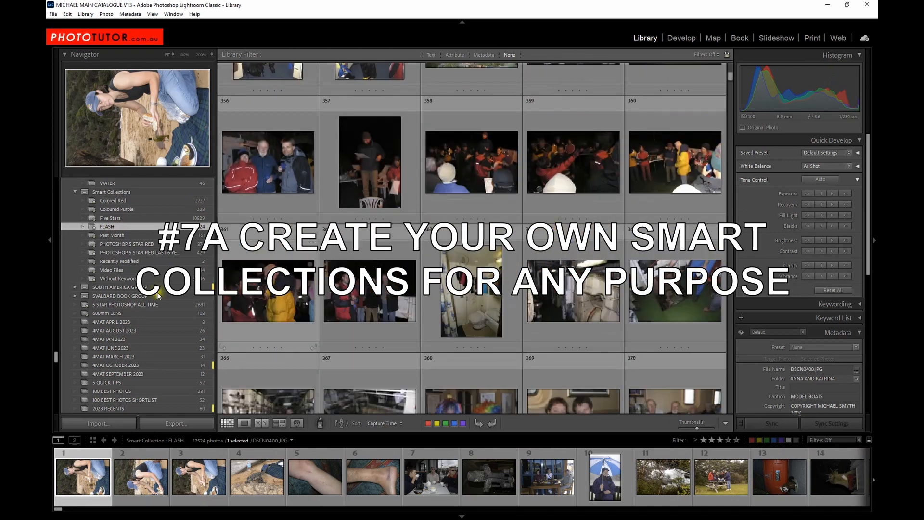
# Select the Smart Collections set, start a new smart collection named TEST, and exclude it from any collection set.
pyautogui.scroll(3, 183, 250)
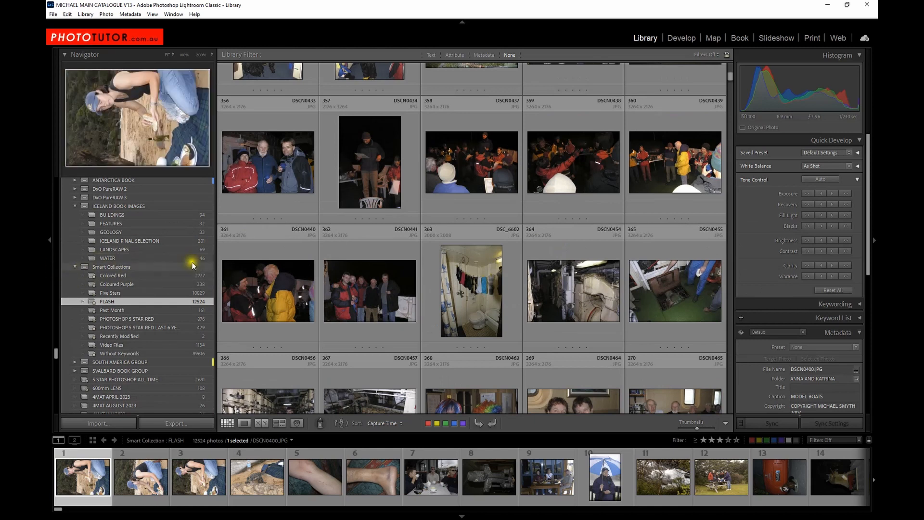
pyautogui.click(142, 267)
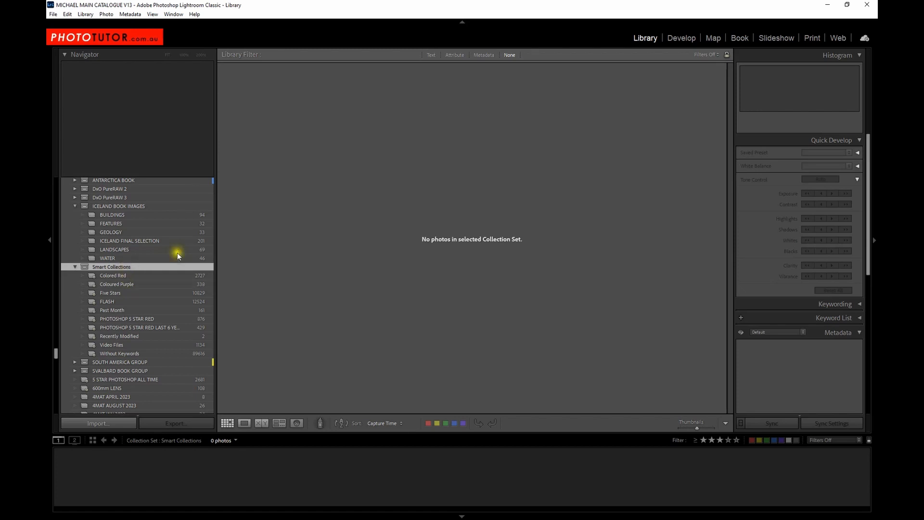
pyautogui.scroll(5, 183, 260)
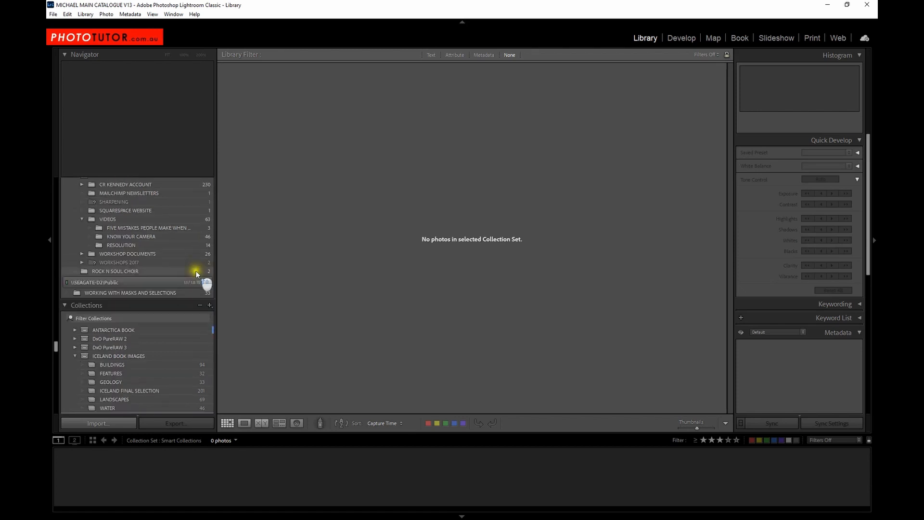
pyautogui.click(210, 305)
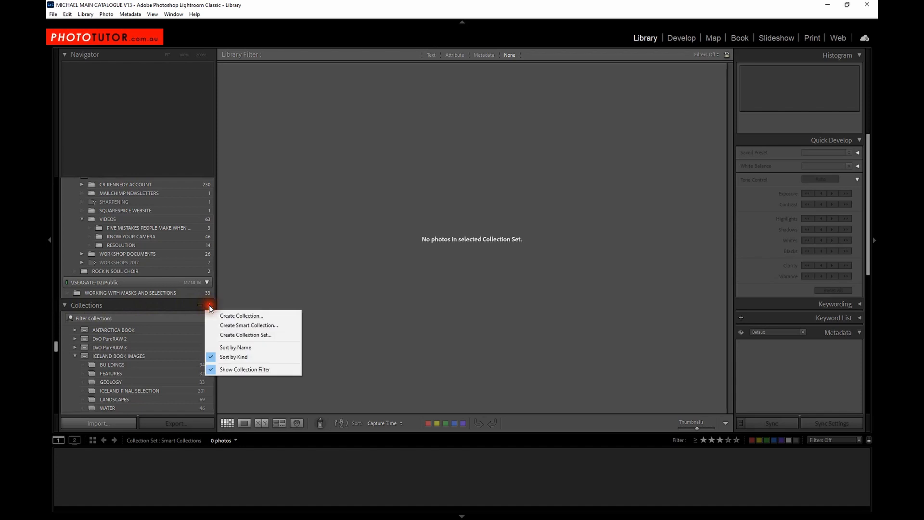
pyautogui.click(231, 321)
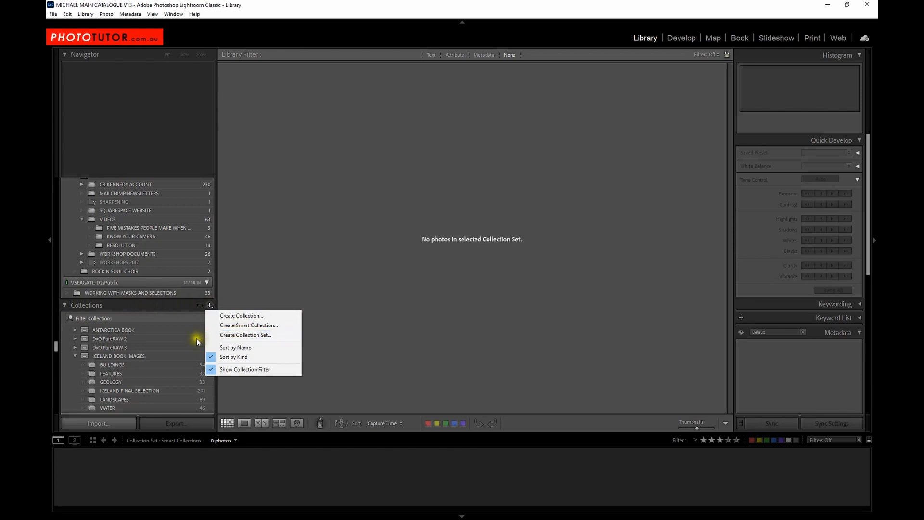
pyautogui.click(246, 325)
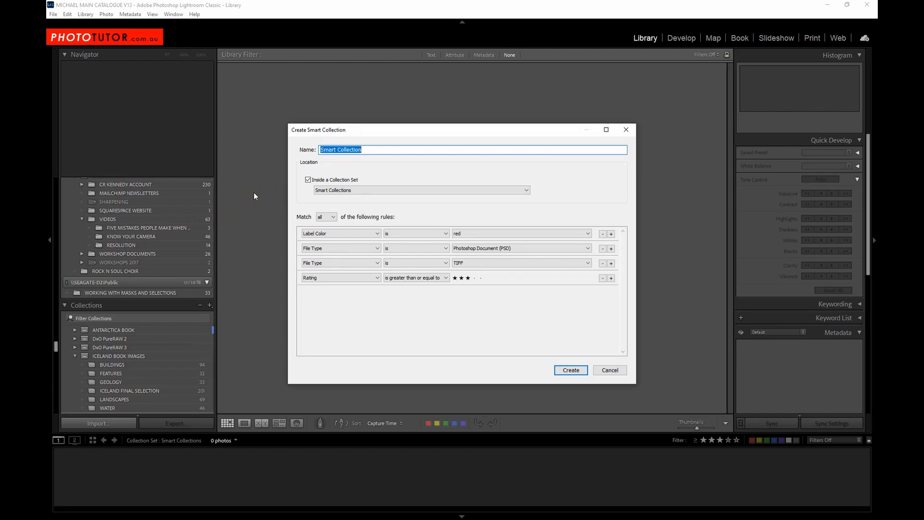
pyautogui.write('TEST')
pyautogui.click(308, 181)
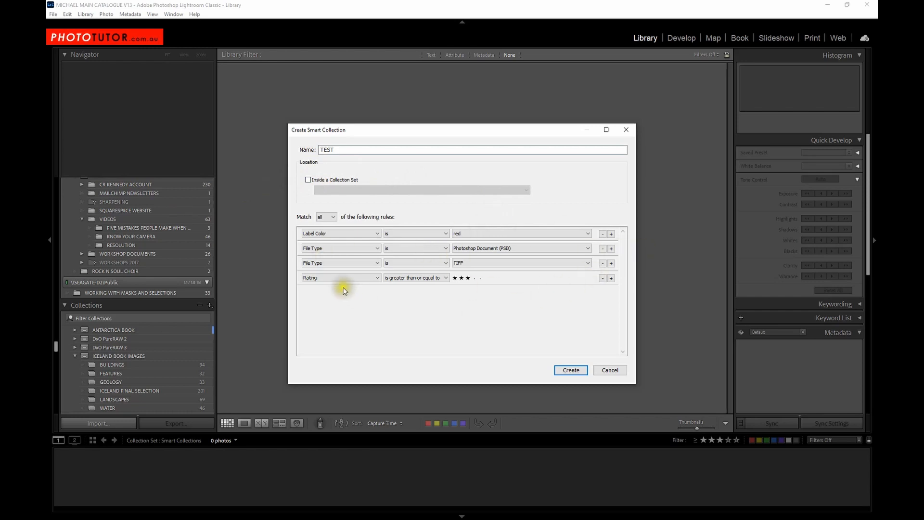
# Remove every smart collection rule except Label Color is red, and match any of the rules instead of all.
pyautogui.click(602, 278)
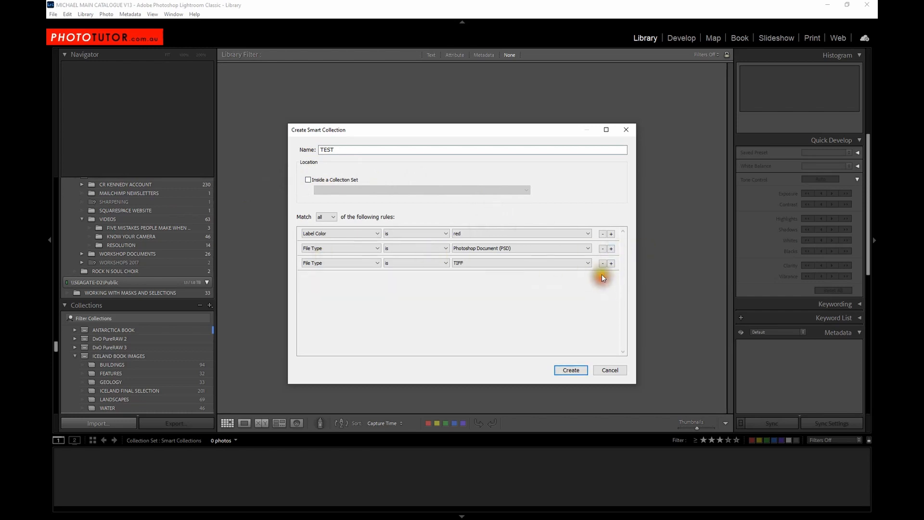
pyautogui.click(602, 263)
pyautogui.click(602, 248)
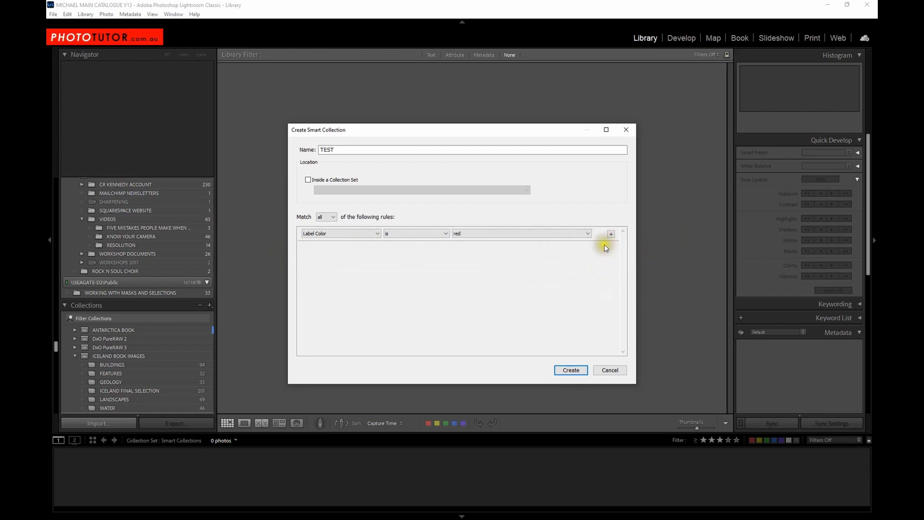
pyautogui.click(334, 219)
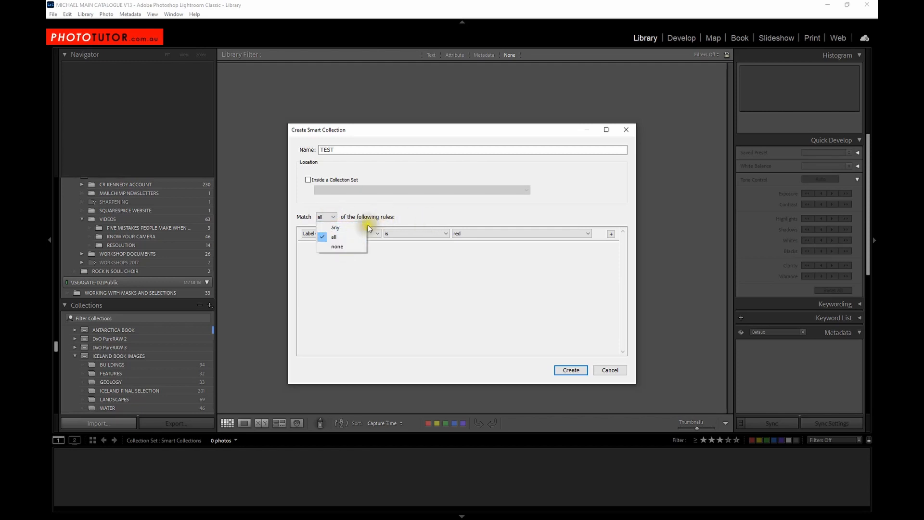
pyautogui.click(328, 227)
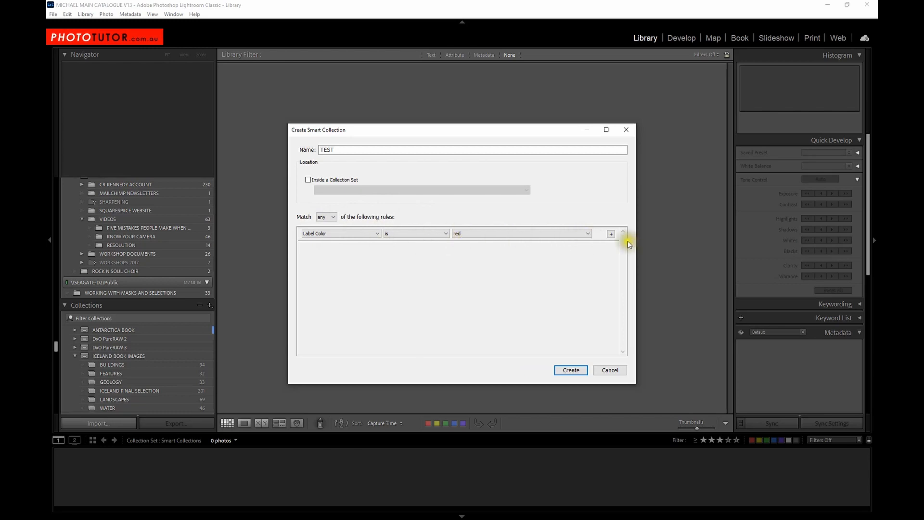
# Add a rule for a rating greater than or equal to three stars.
pyautogui.click(611, 234)
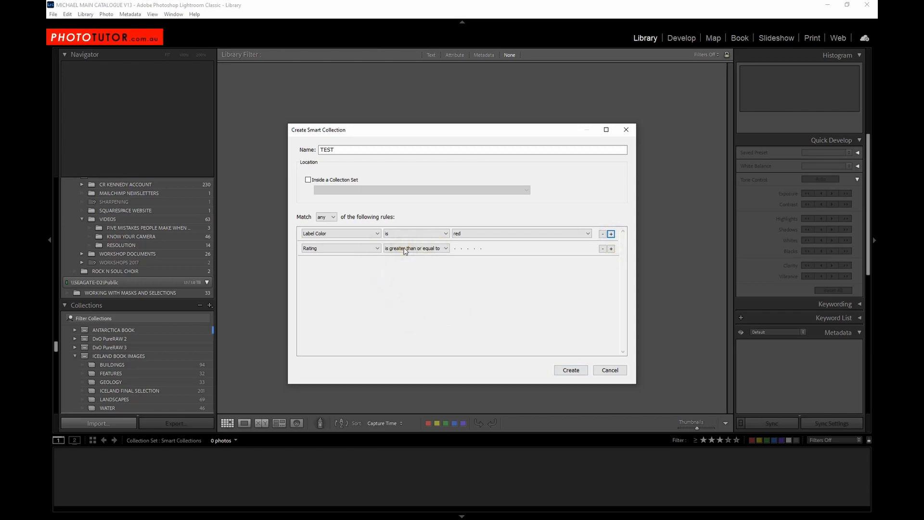
pyautogui.click(448, 248)
pyautogui.click(469, 249)
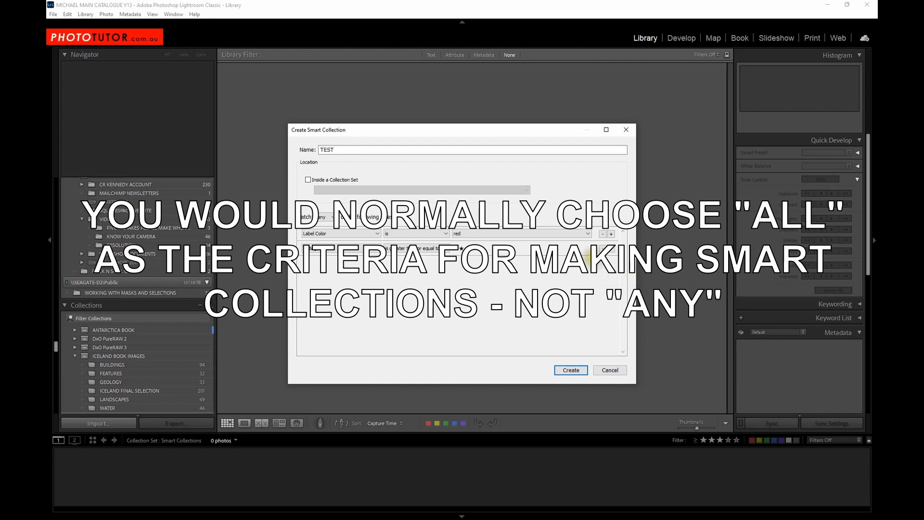
# Add a third rule requiring the file type to be Photoshop Document (PSD).
pyautogui.click(611, 249)
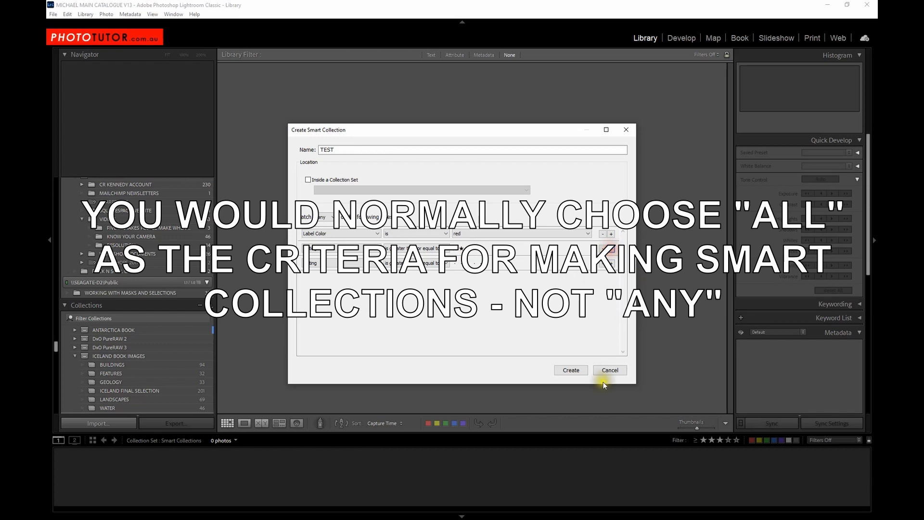
pyautogui.click(346, 263)
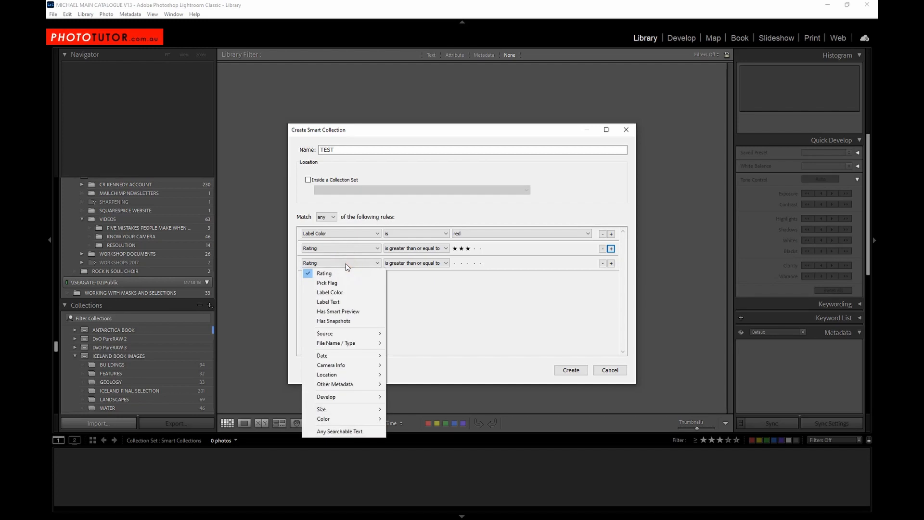
pyautogui.moveTo(350, 344)
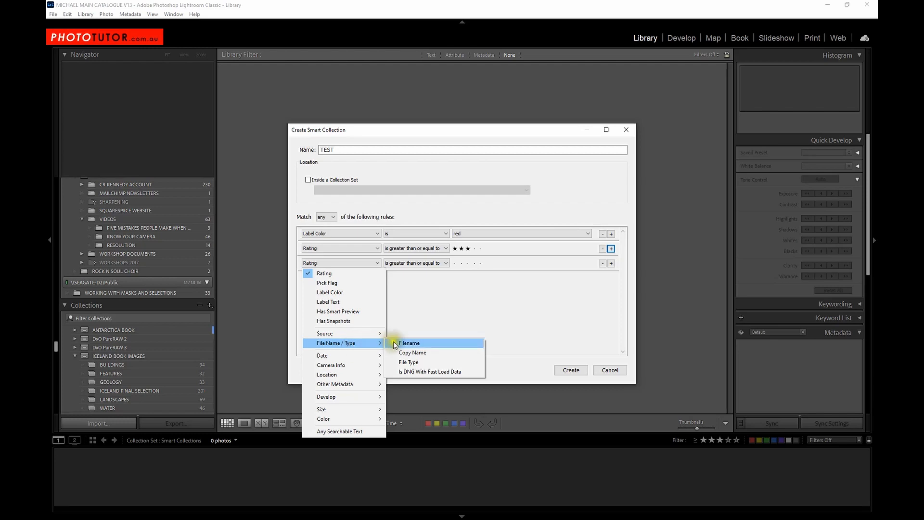
pyautogui.click(404, 362)
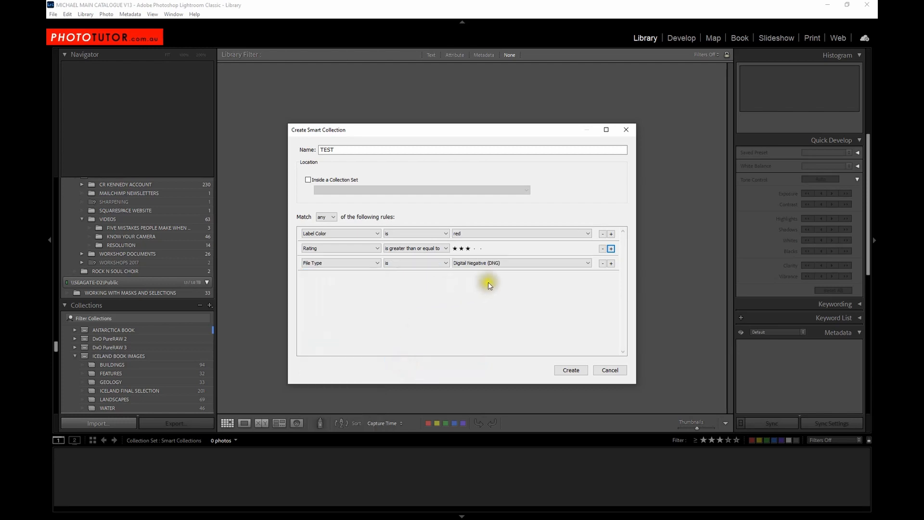
pyautogui.click(527, 264)
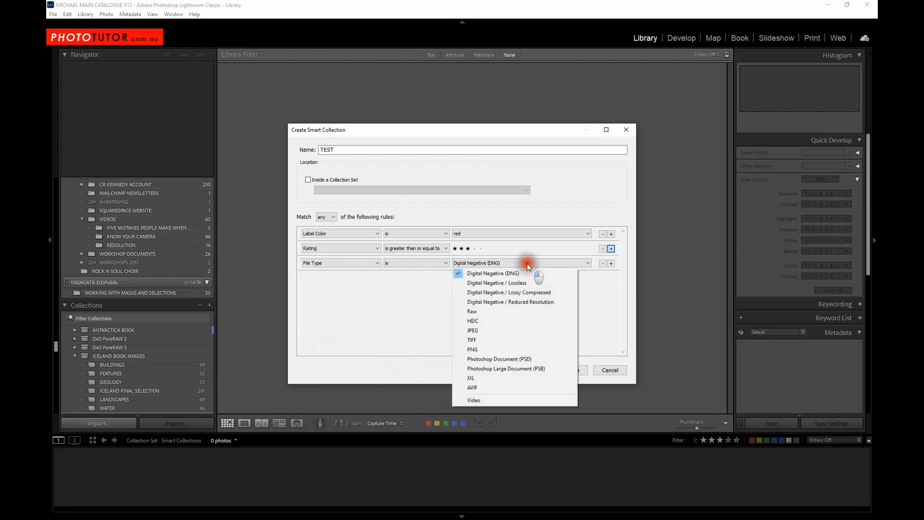
pyautogui.click(507, 359)
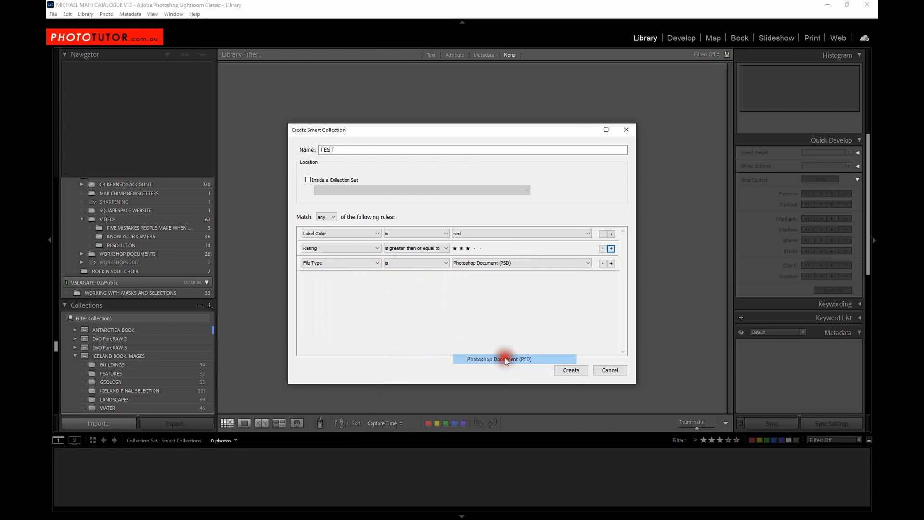
# Add a fourth rule for the TIFF file type and create the TEST smart collection.
pyautogui.click(610, 264)
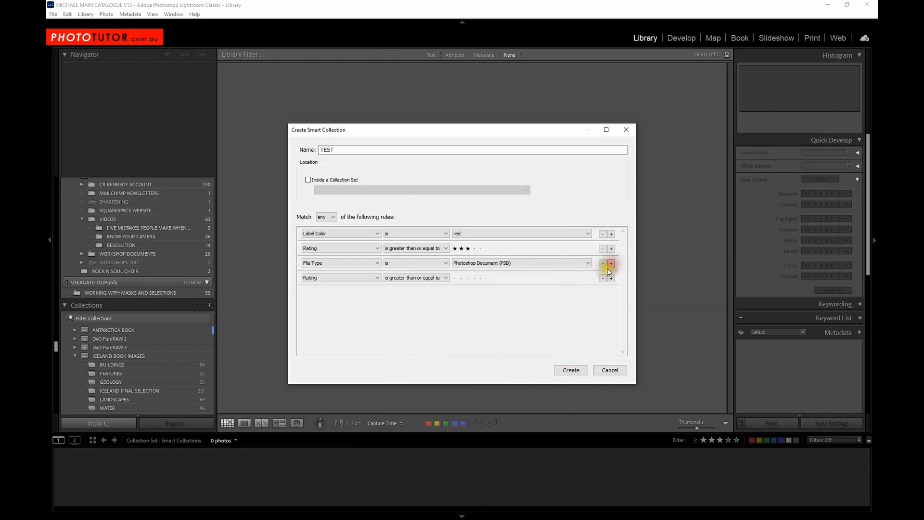
pyautogui.click(326, 281)
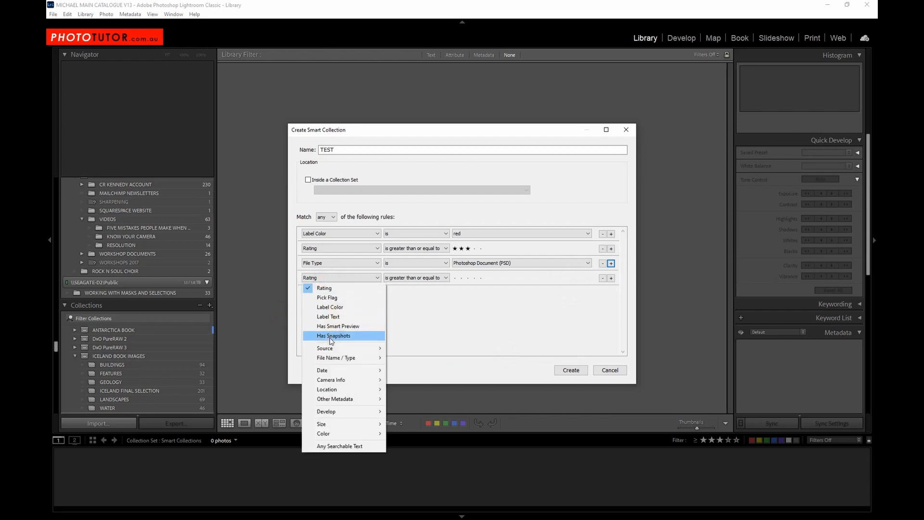
pyautogui.moveTo(337, 358)
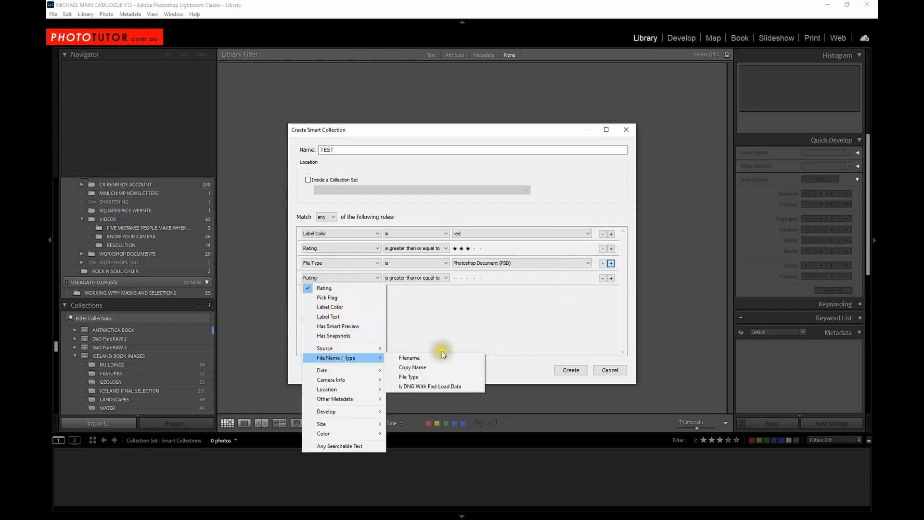
pyautogui.click(421, 378)
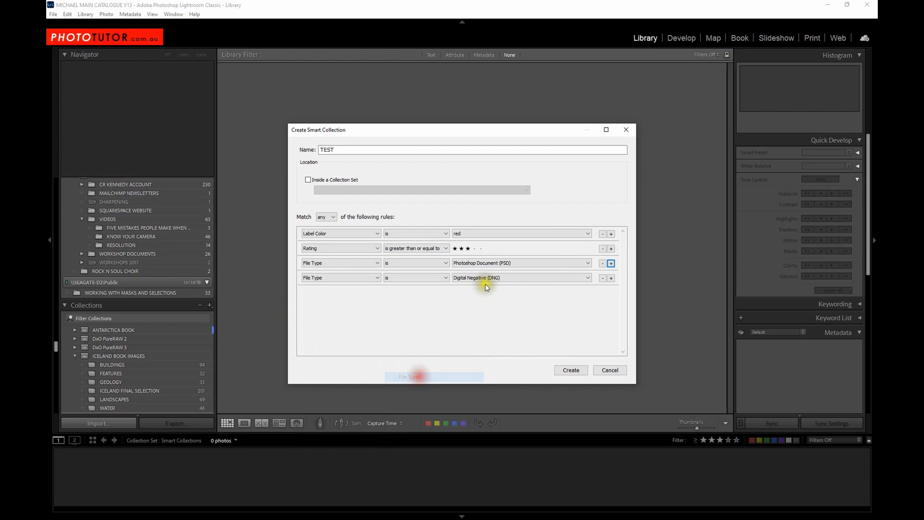
pyautogui.click(461, 278)
pyautogui.click(473, 354)
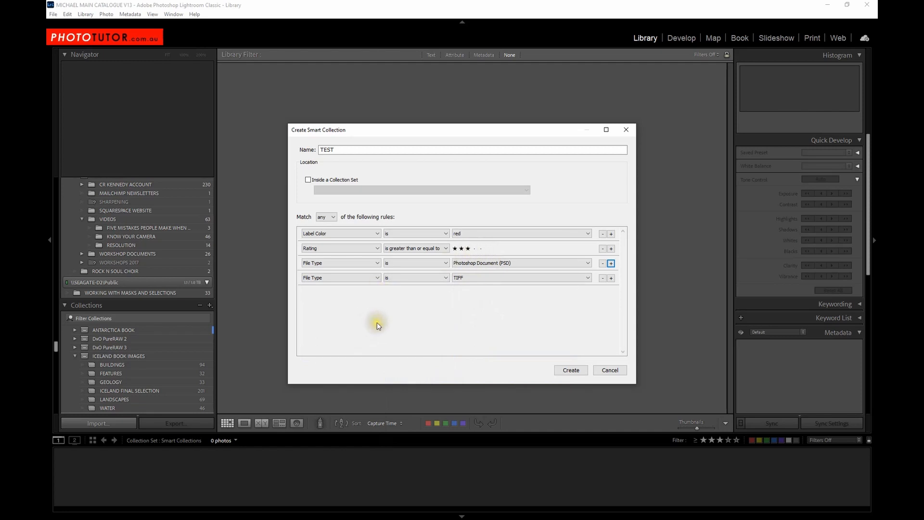
pyautogui.click(570, 370)
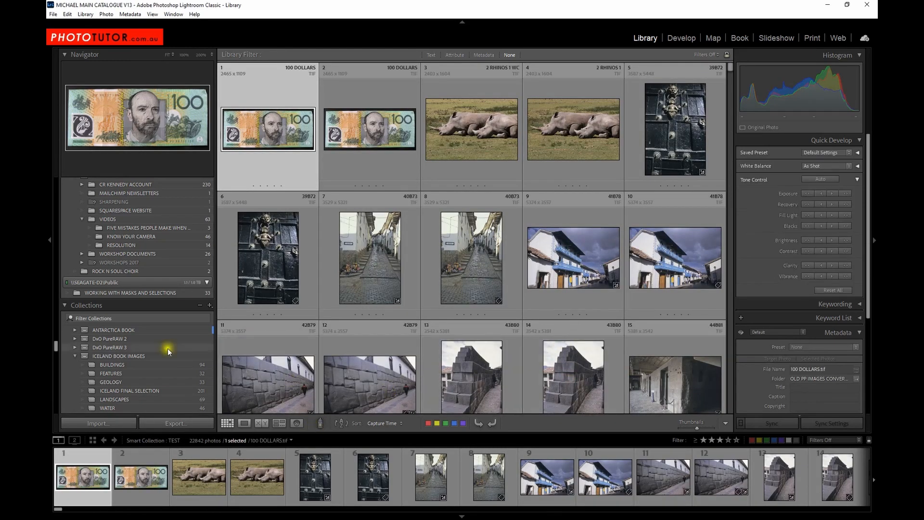
# Locate TEST in the list of collections and look through the photos it gathered.
pyautogui.scroll(-8, 157, 363)
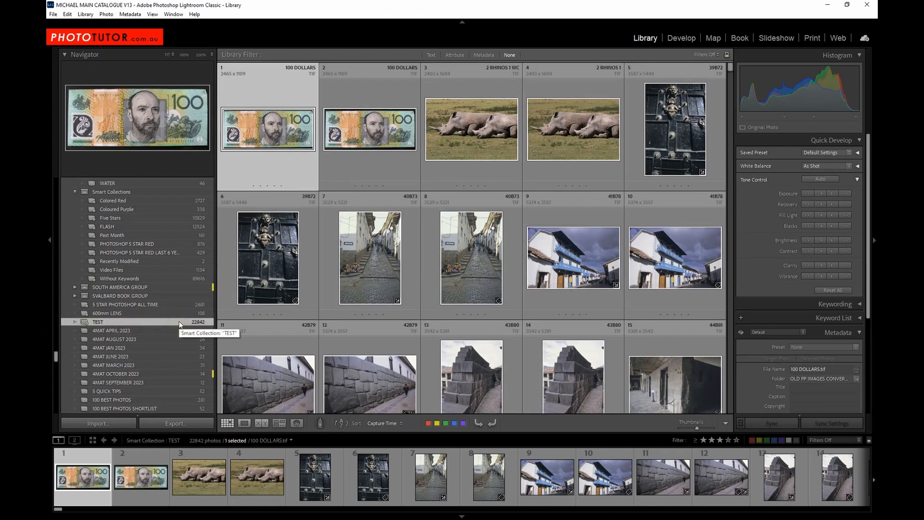
pyautogui.scroll(-15, 490, 253)
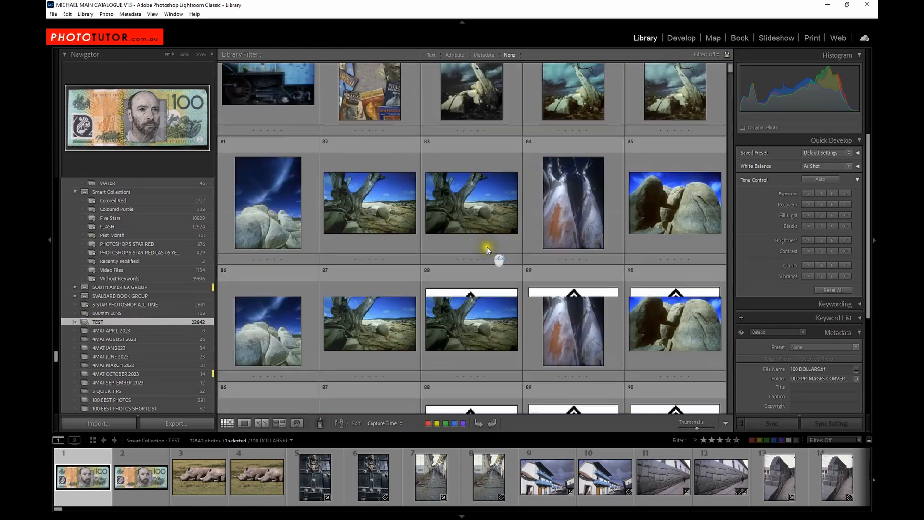
pyautogui.scroll(-20, 486, 247)
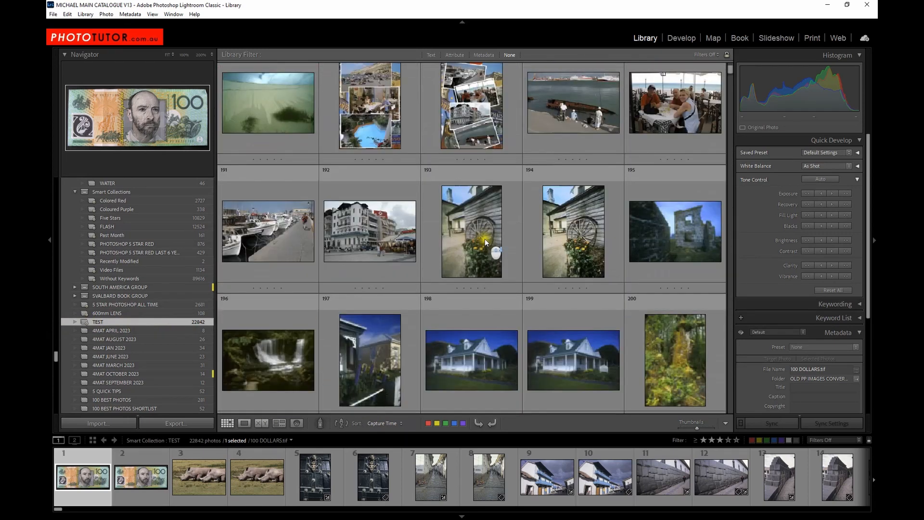
pyautogui.scroll(-10, 484, 239)
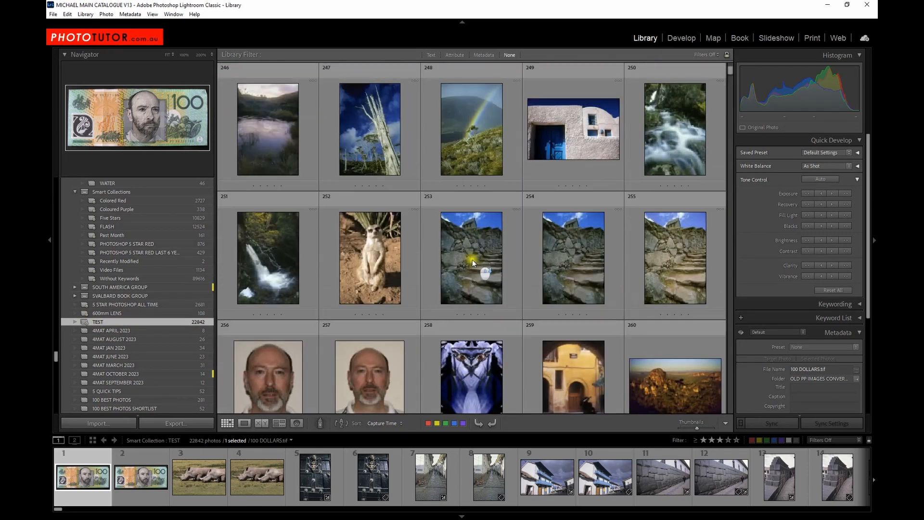
pyautogui.scroll(-5, 457, 256)
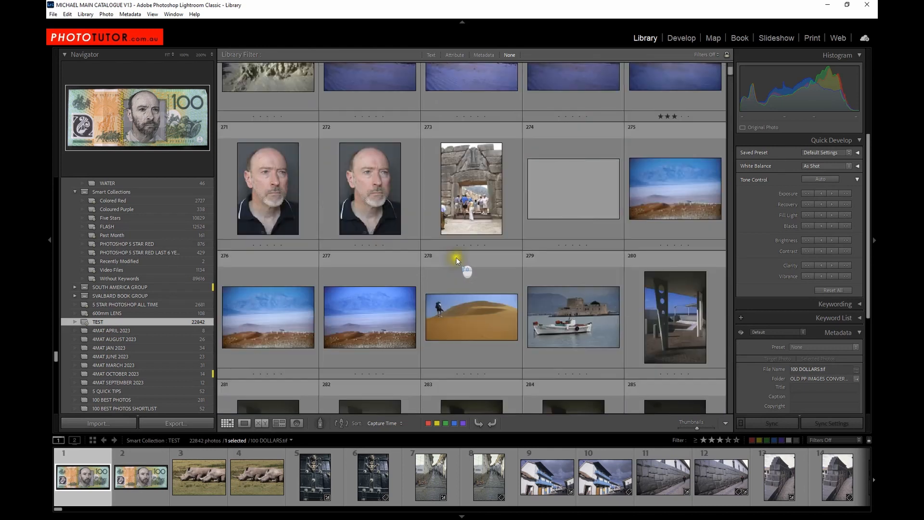
pyautogui.scroll(15, 455, 257)
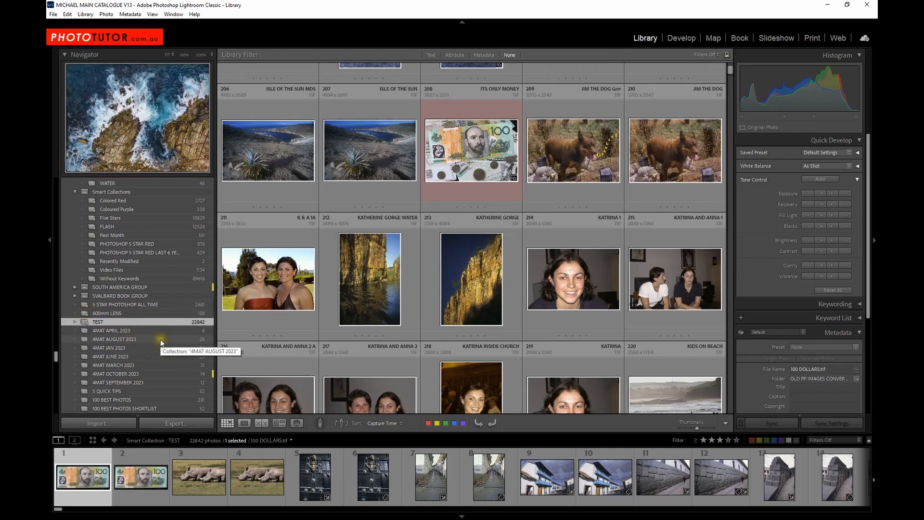
pyautogui.scroll(10, 433, 314)
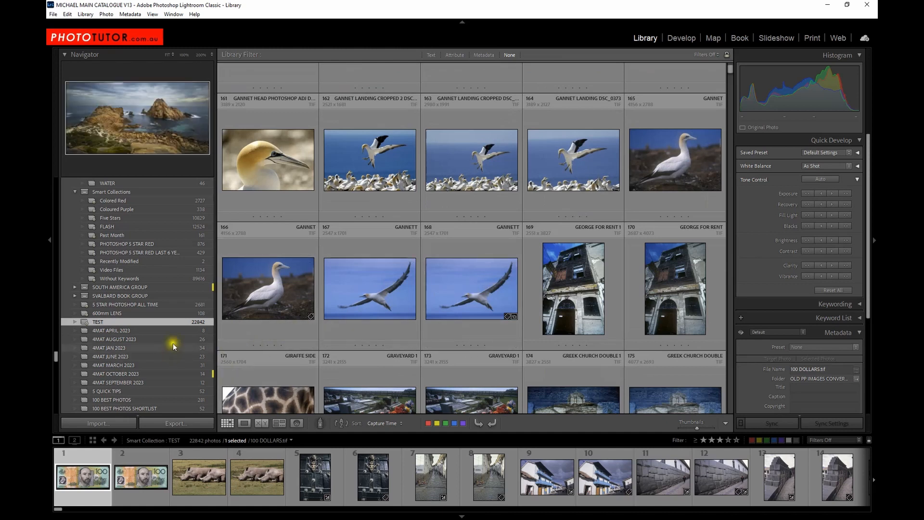
# Delete the TEST smart collection and collapse the Smart Collections set.
pyautogui.rightClick(173, 323)
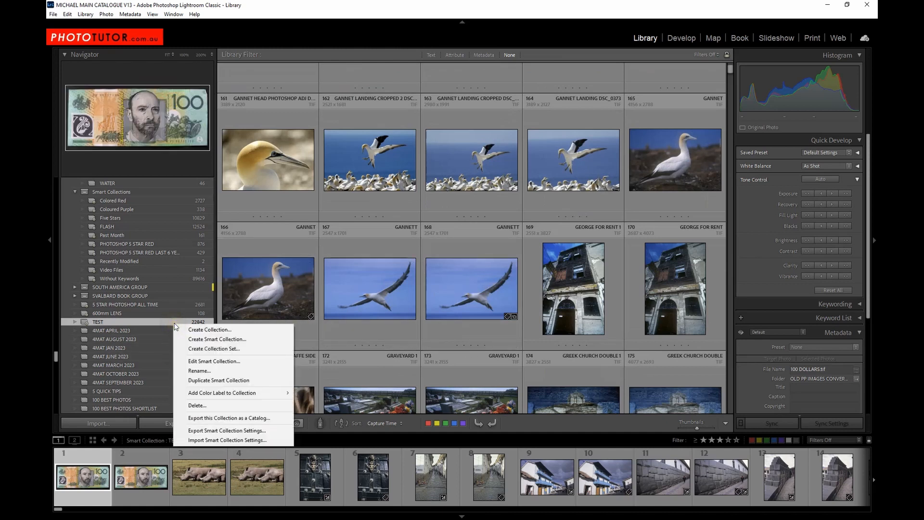
pyautogui.click(190, 407)
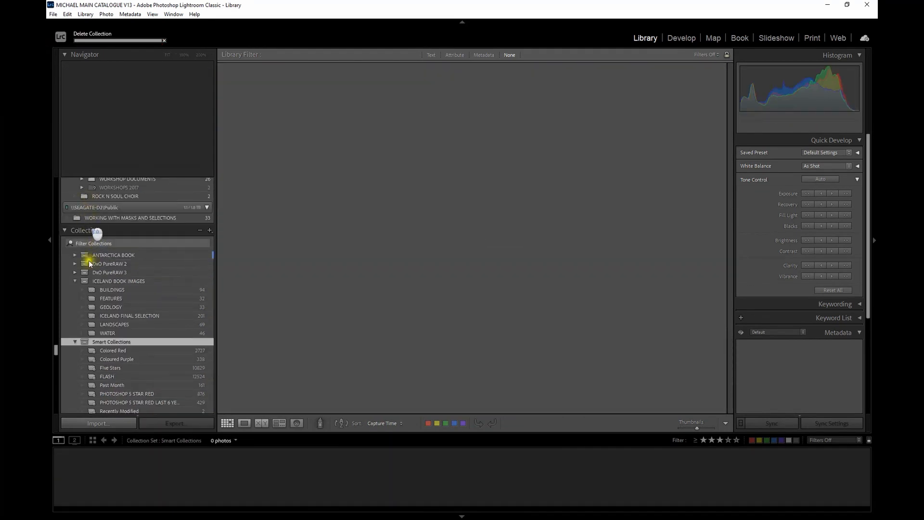
pyautogui.click(75, 266)
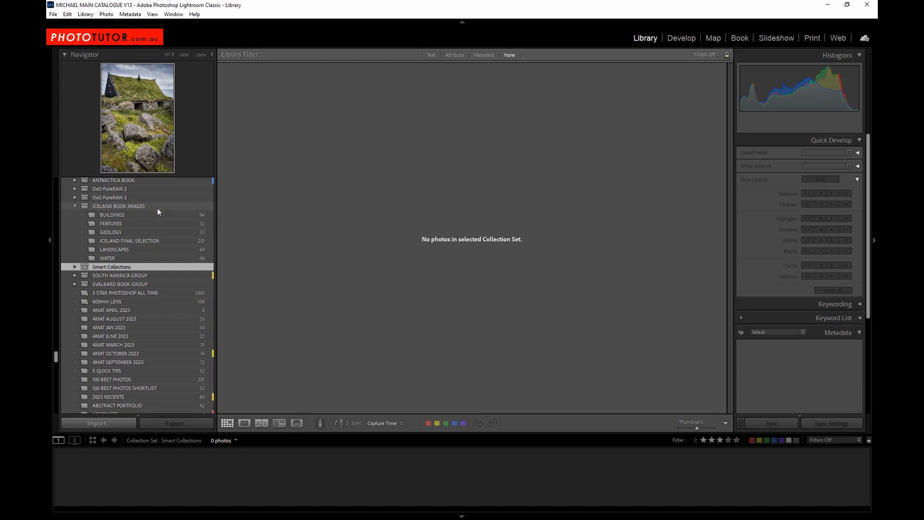
# Show the ICELAND BOOK IMAGES collection set and look through the photos in its BUILDINGS collection.
pyautogui.click(112, 208)
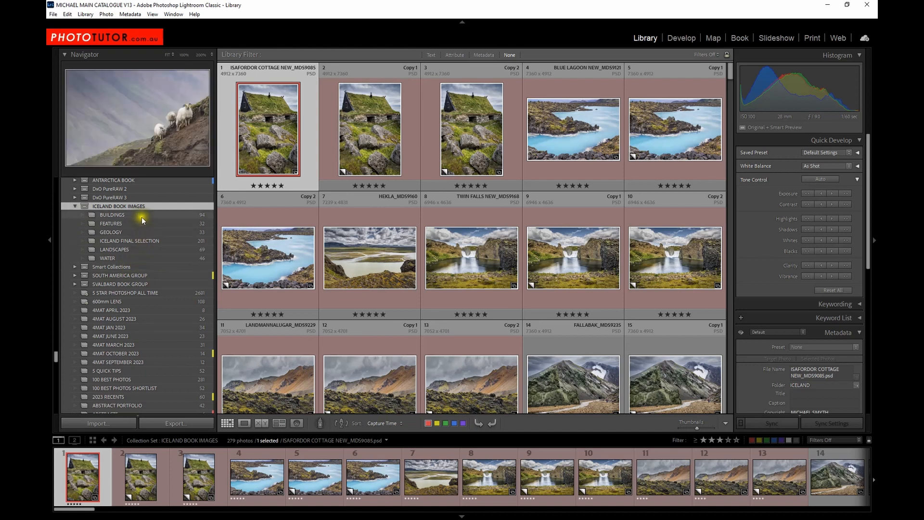
pyautogui.click(140, 215)
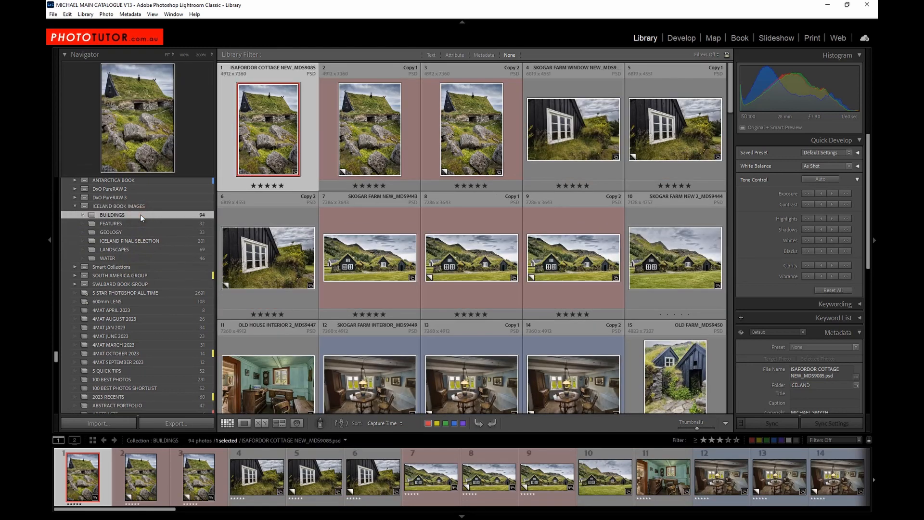
pyautogui.scroll(-15, 607, 235)
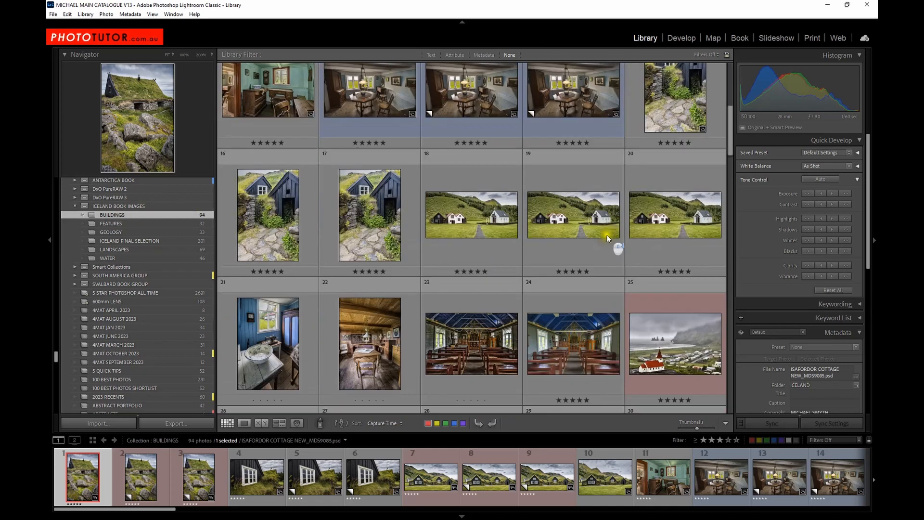
pyautogui.scroll(-17, 575, 227)
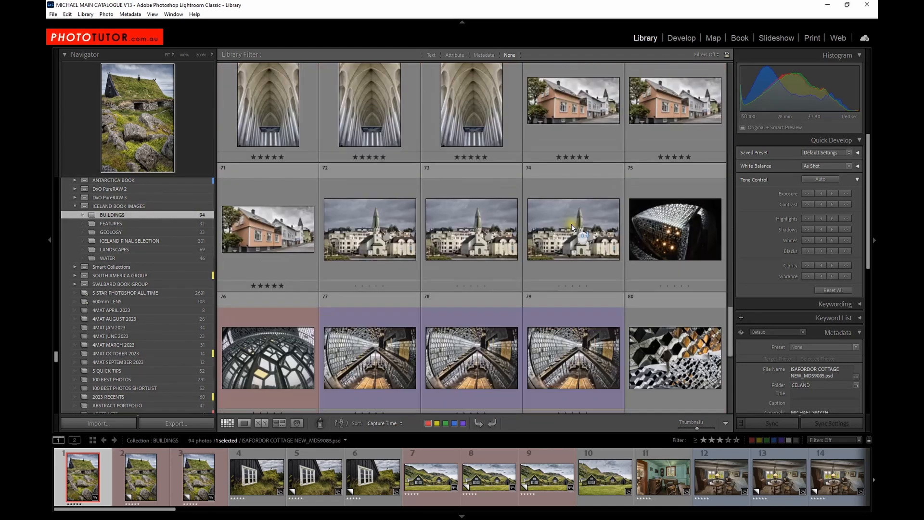
pyautogui.scroll(6, 548, 247)
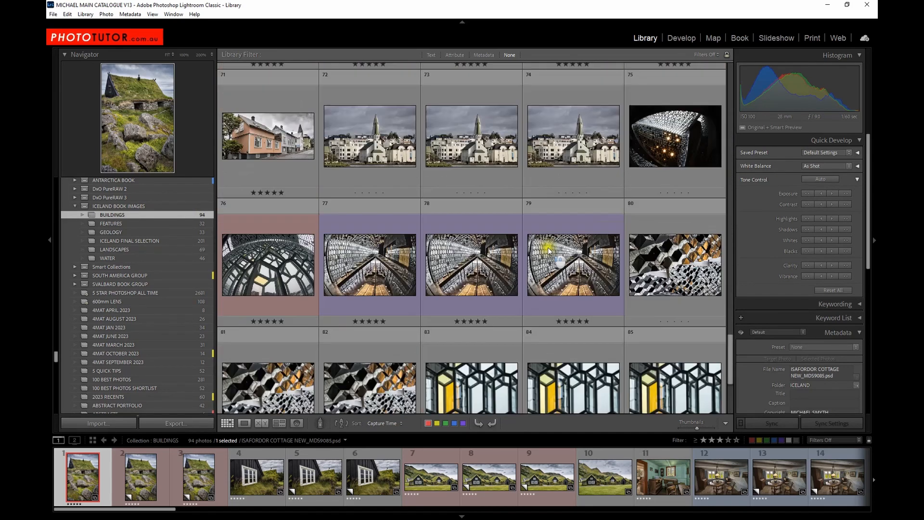
# Look through the photos in the LANDSCAPES collection of the ICELAND BOOK IMAGES set.
pyautogui.click(118, 250)
pyautogui.scroll(-15, 472, 241)
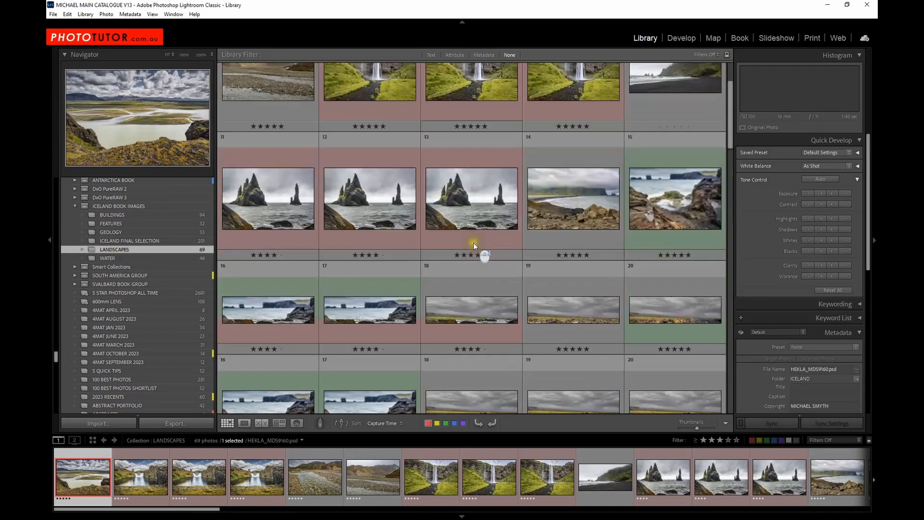
pyautogui.scroll(-6, 470, 241)
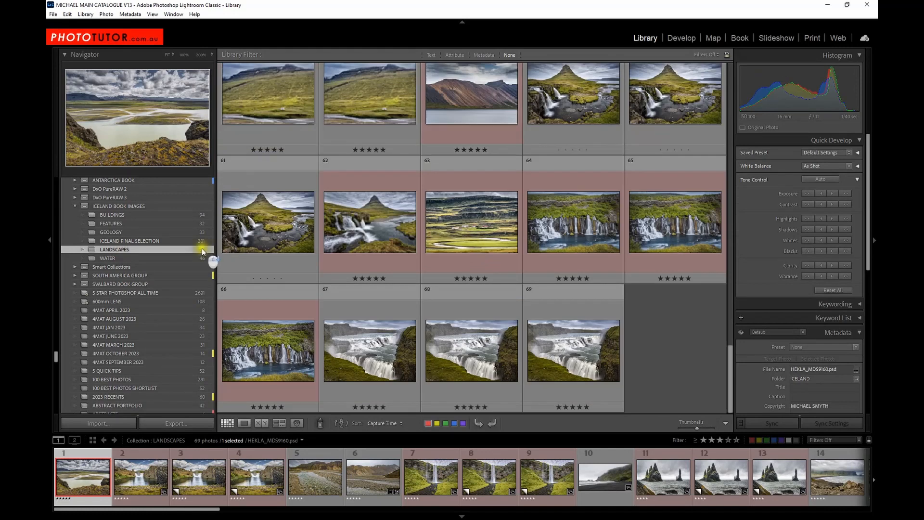
# Look through the photos in the FEATURES collection of the ICELAND BOOK IMAGES set.
pyautogui.click(129, 226)
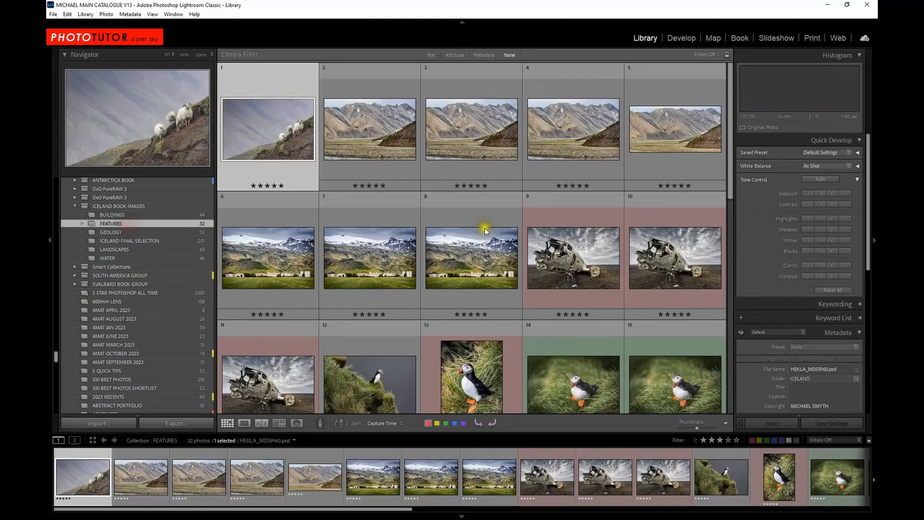
pyautogui.scroll(-6, 472, 230)
pyautogui.scroll(5, 473, 230)
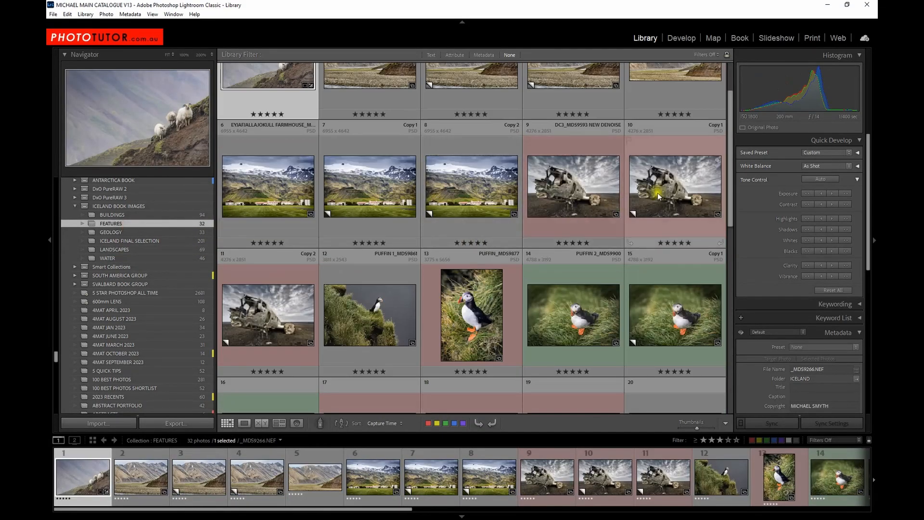
pyautogui.scroll(-5, 414, 312)
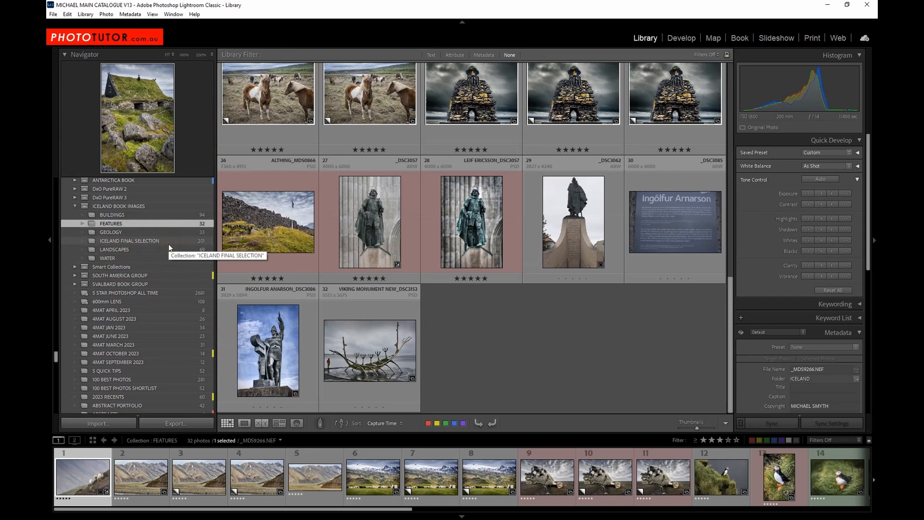
# Show the ICELAND FINAL SELECTION collection, select the first ICELAND book cover photo and look at the photos around it.
pyautogui.click(160, 248)
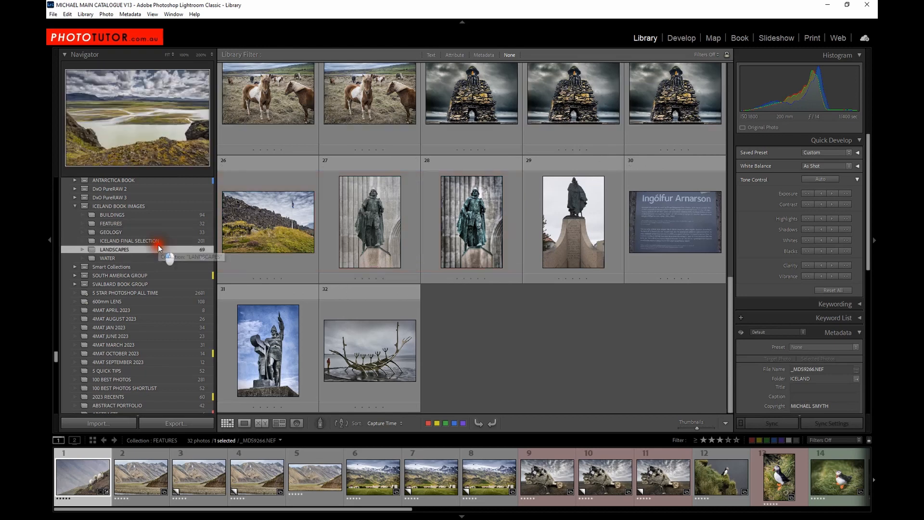
pyautogui.click(158, 241)
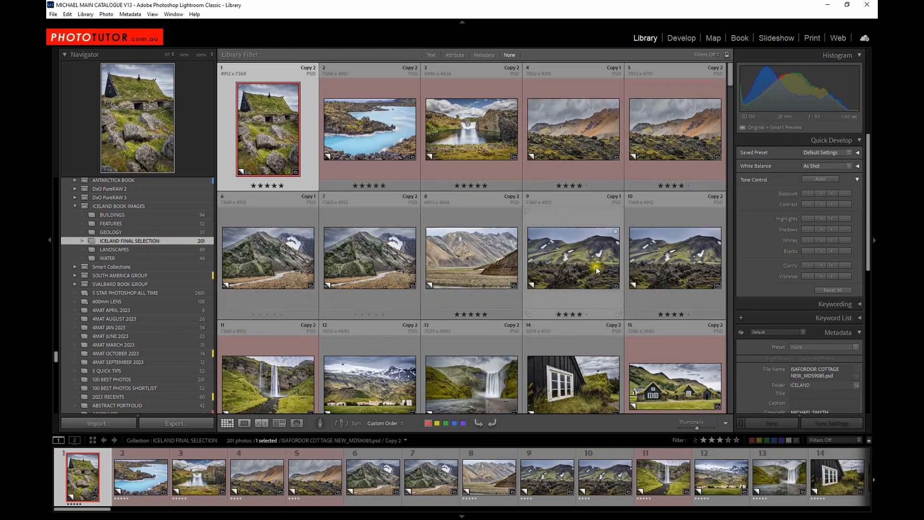
pyautogui.scroll(-10, 495, 273)
pyautogui.scroll(-5, 476, 265)
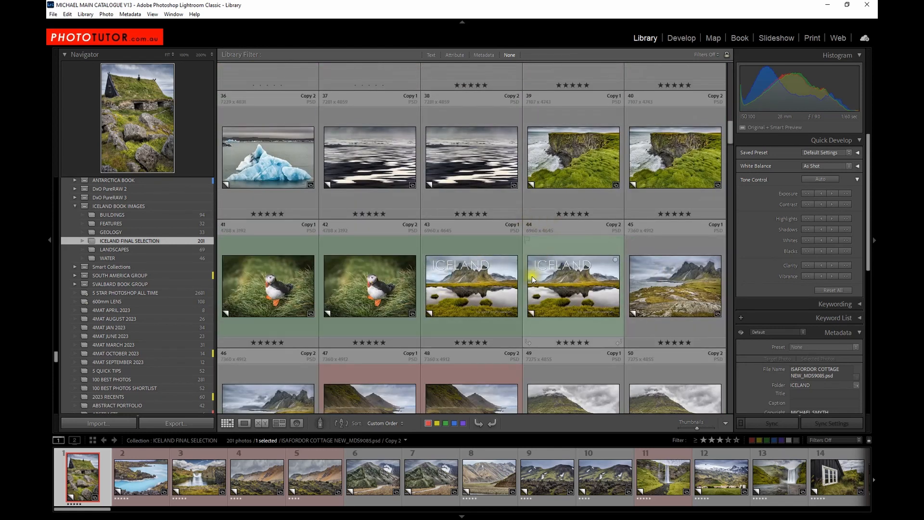
pyautogui.click(490, 282)
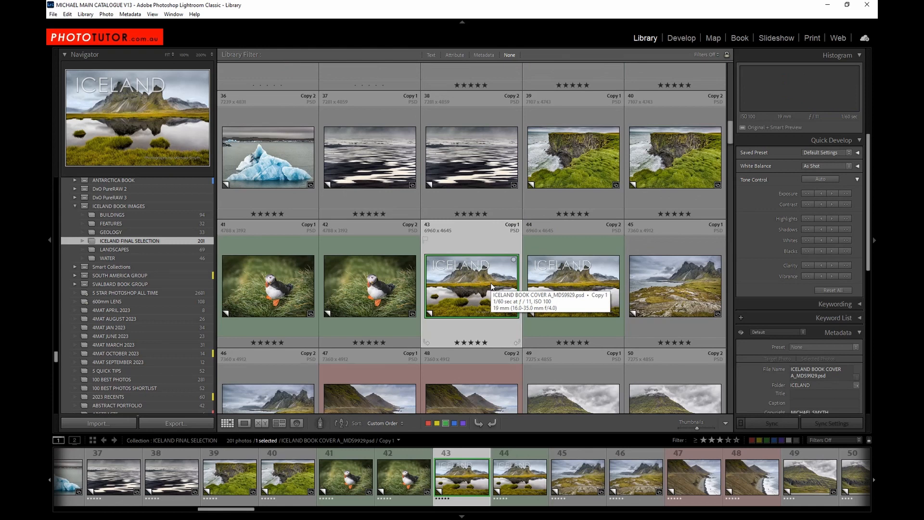
pyautogui.scroll(-4, 454, 284)
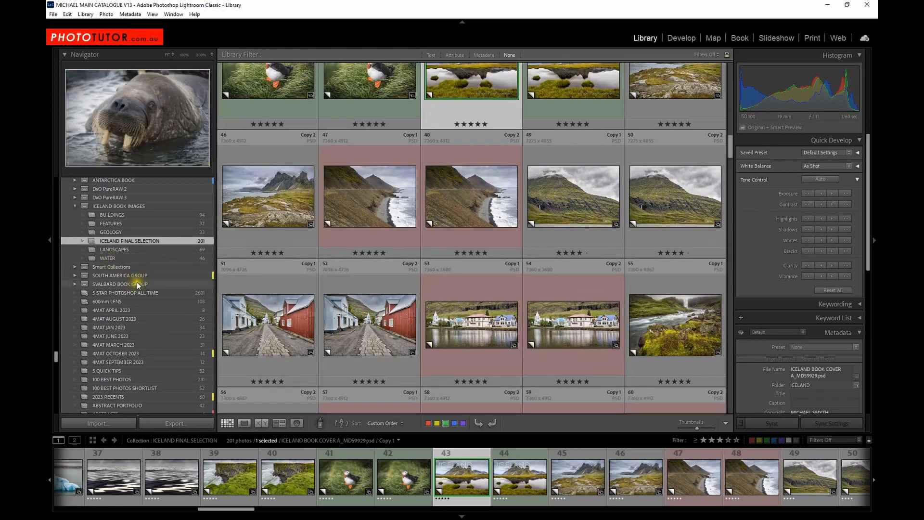
# Look through the full list of collections down to its end and back up.
pyautogui.scroll(-8, 139, 308)
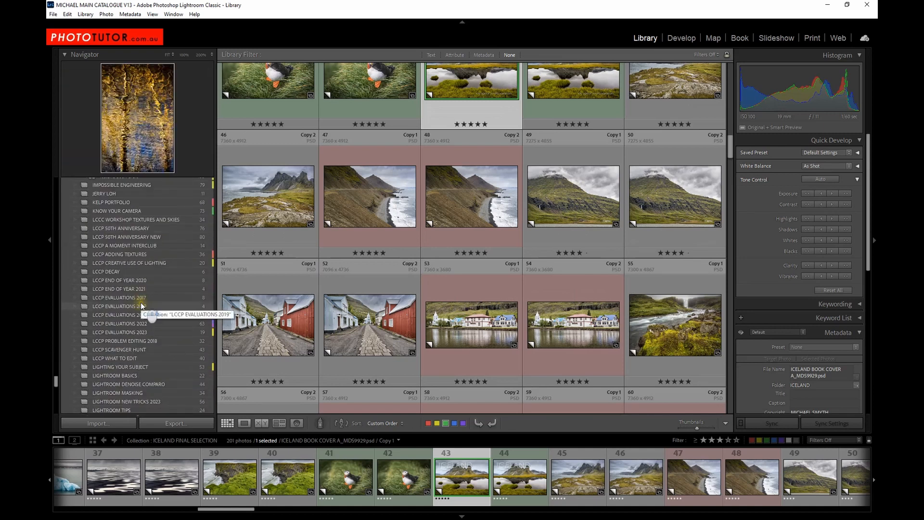
pyautogui.scroll(-10, 140, 302)
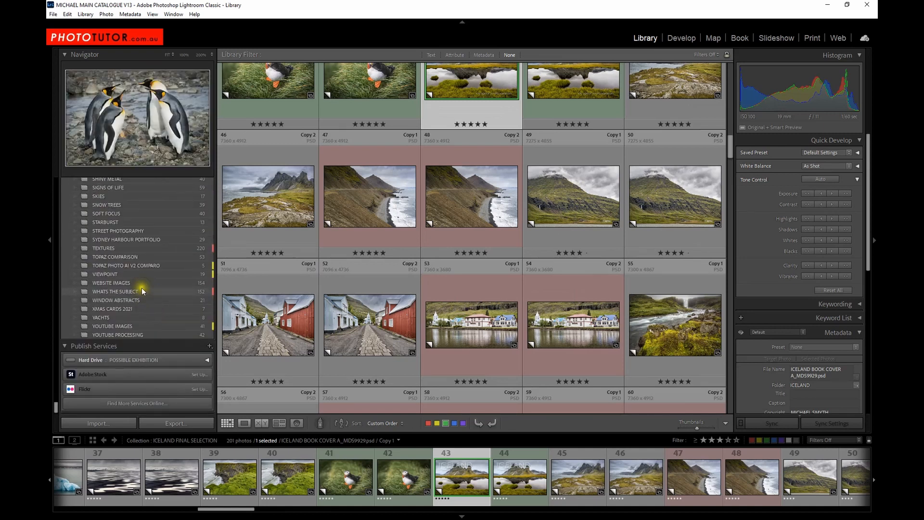
pyautogui.scroll(15, 142, 288)
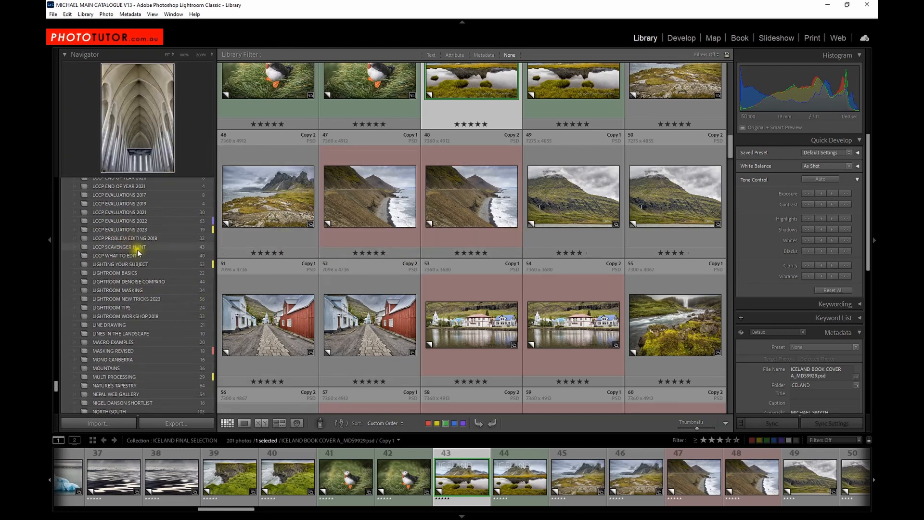
pyautogui.scroll(10, 163, 296)
pyautogui.scroll(5, 160, 292)
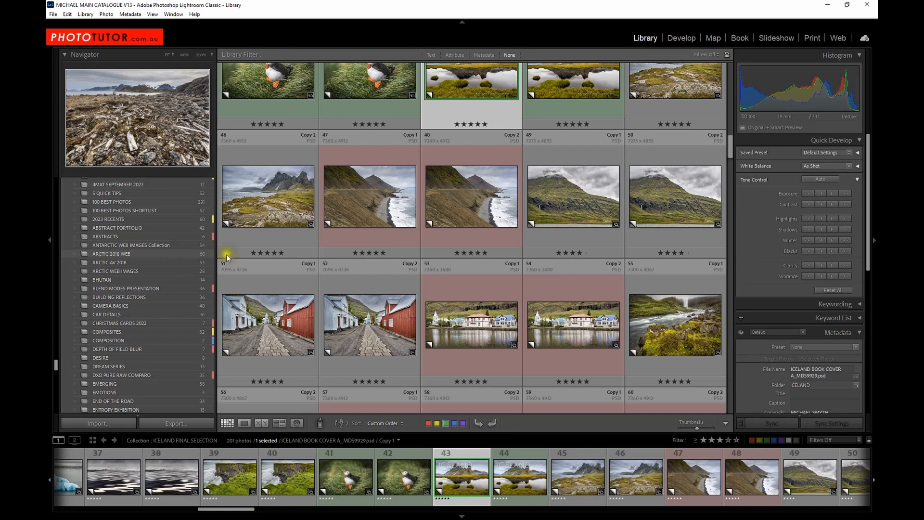
# Look through the earlier photos in ICELAND FINAL SELECTION, back to the start of the collection.
pyautogui.scroll(2, 509, 261)
pyautogui.scroll(2, 500, 308)
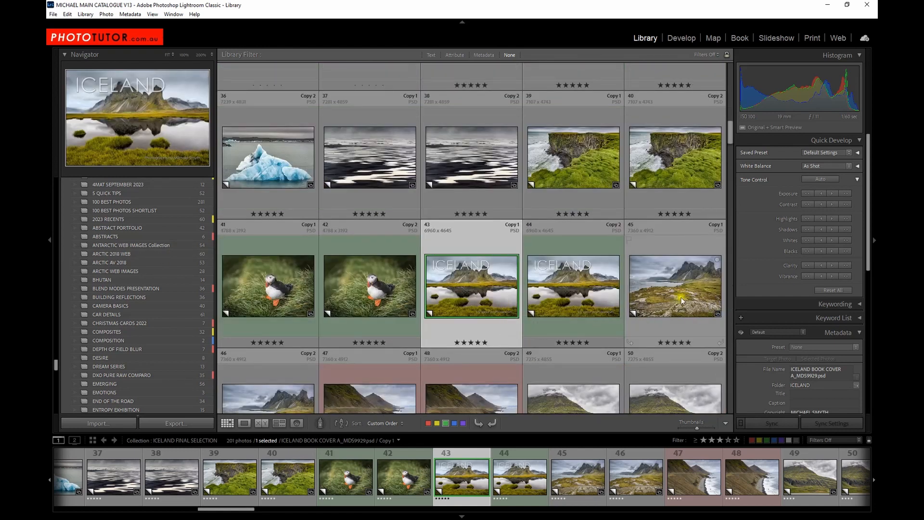
pyautogui.scroll(1, 703, 269)
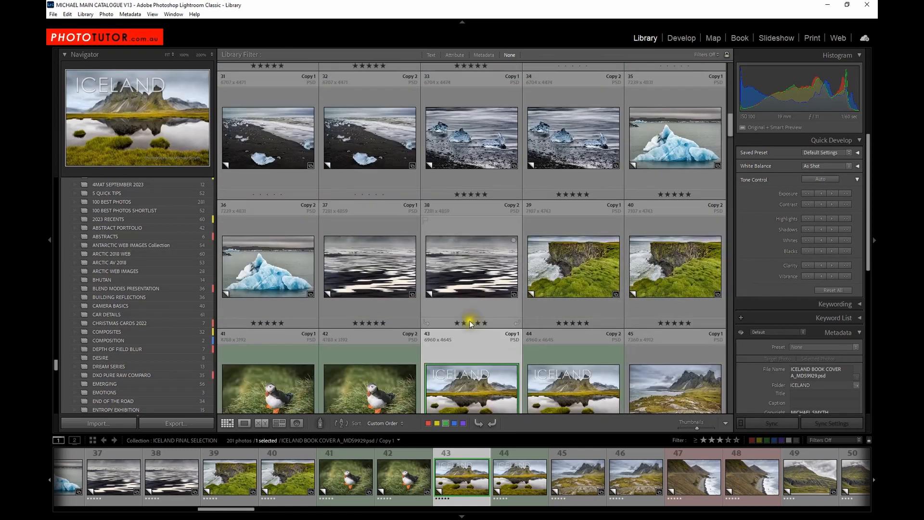
pyautogui.scroll(2, 433, 319)
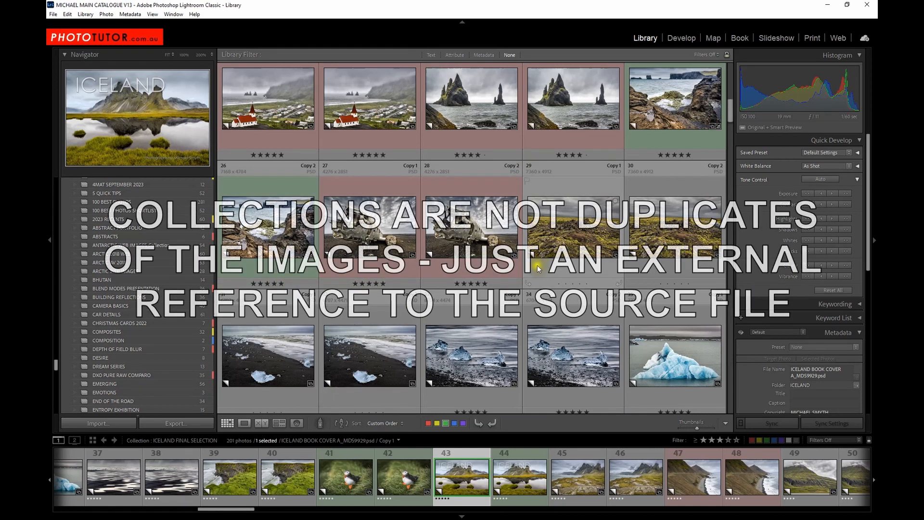
pyautogui.scroll(2, 543, 273)
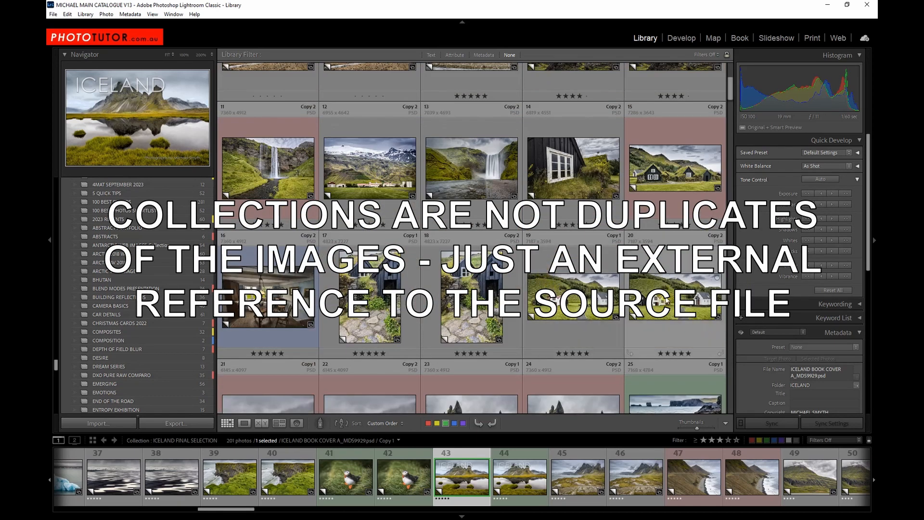
pyautogui.scroll(2, 546, 286)
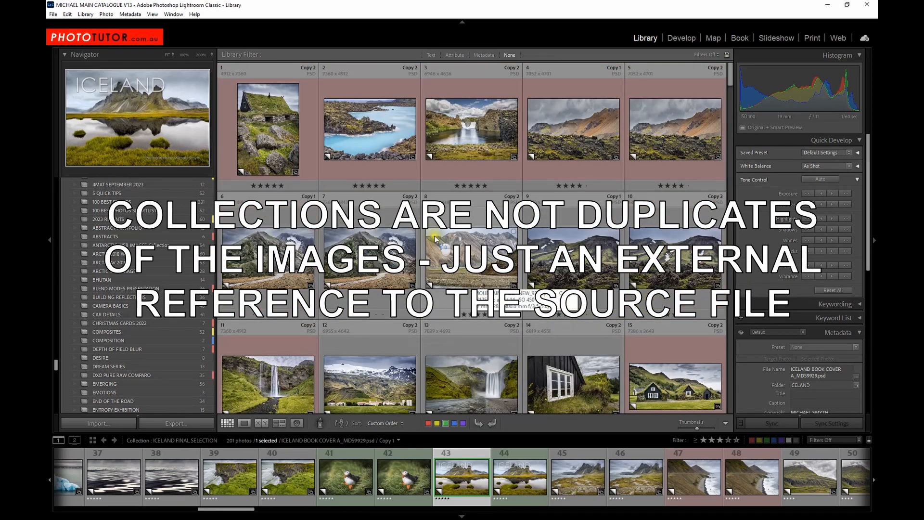
pyautogui.scroll(-1, 477, 239)
pyautogui.scroll(-2, 477, 238)
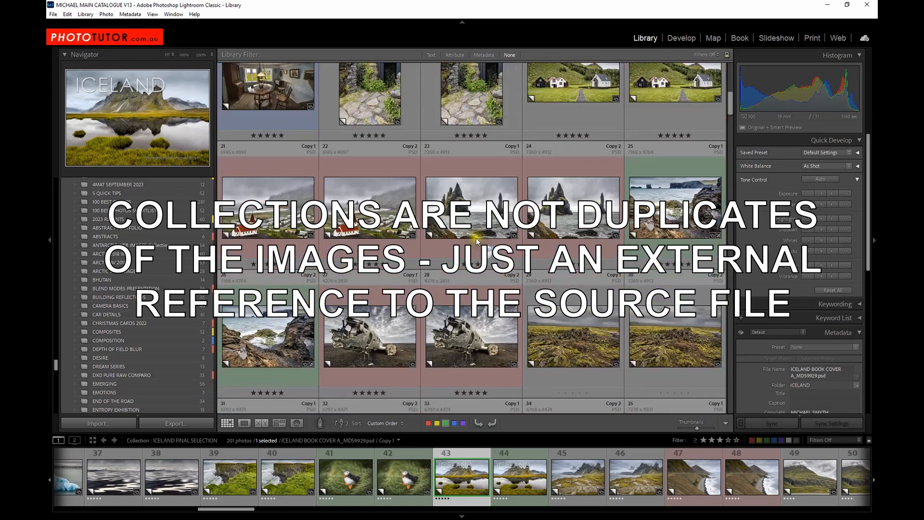
pyautogui.scroll(-2, 476, 238)
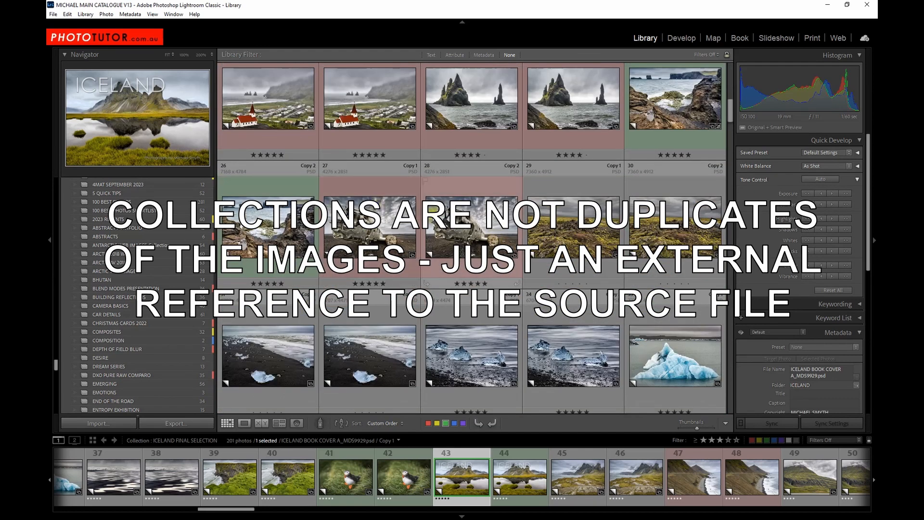
# Select Copy 1 of the DC3 plane wreck photo in ICELAND FINAL SELECTION and go to its source folder in the Library.
pyautogui.click(334, 230)
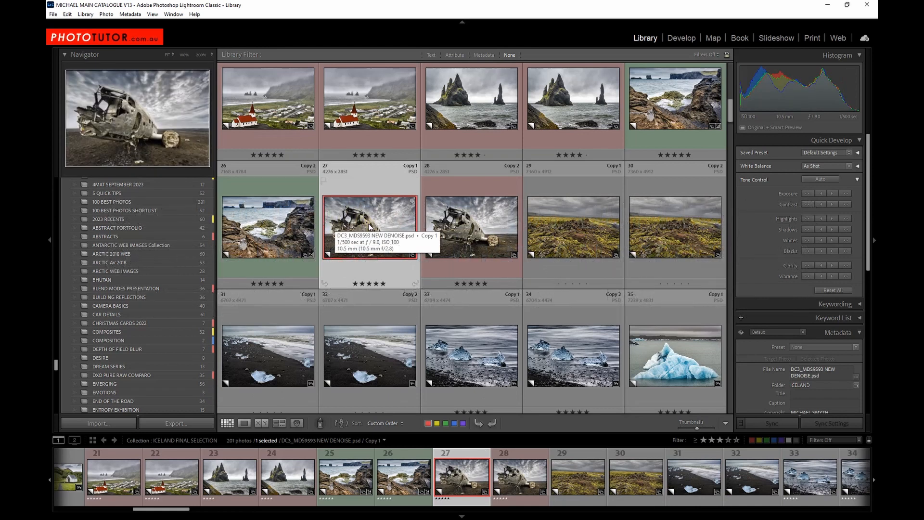
pyautogui.scroll(5, 111, 243)
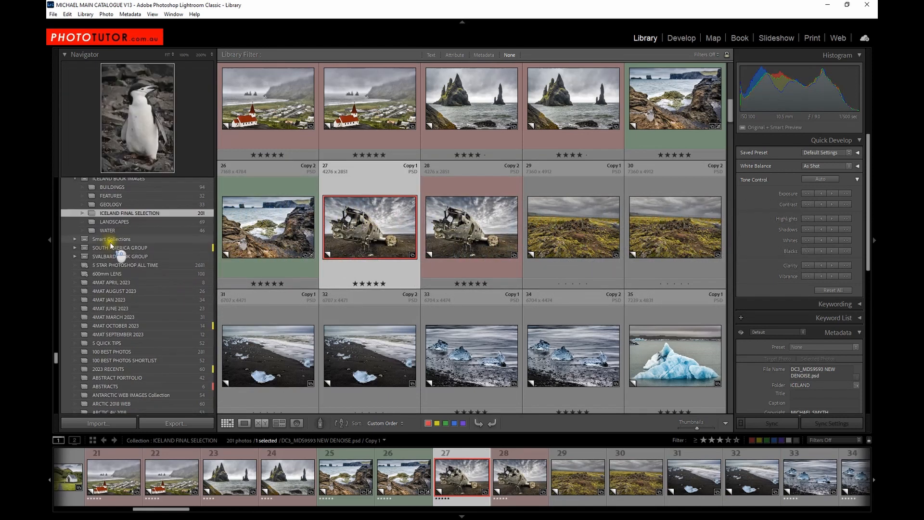
pyautogui.rightClick(385, 227)
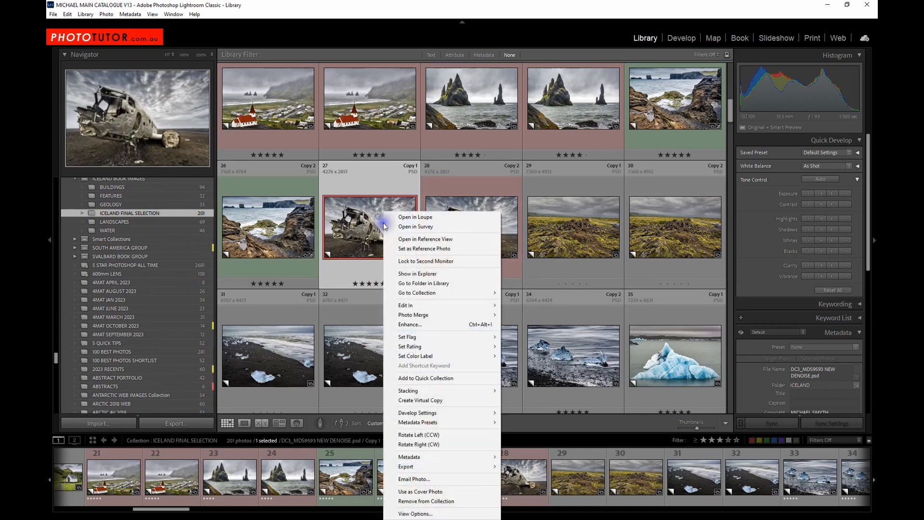
pyautogui.click(423, 284)
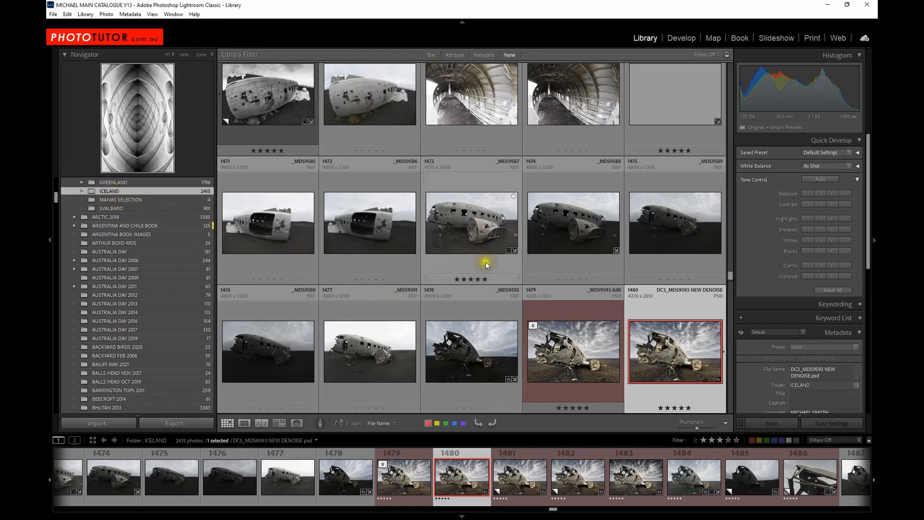
# Go from the DC3 plane wreck photo in the folder to the ICELAND BOOK collection that contains it.
pyautogui.rightClick(652, 342)
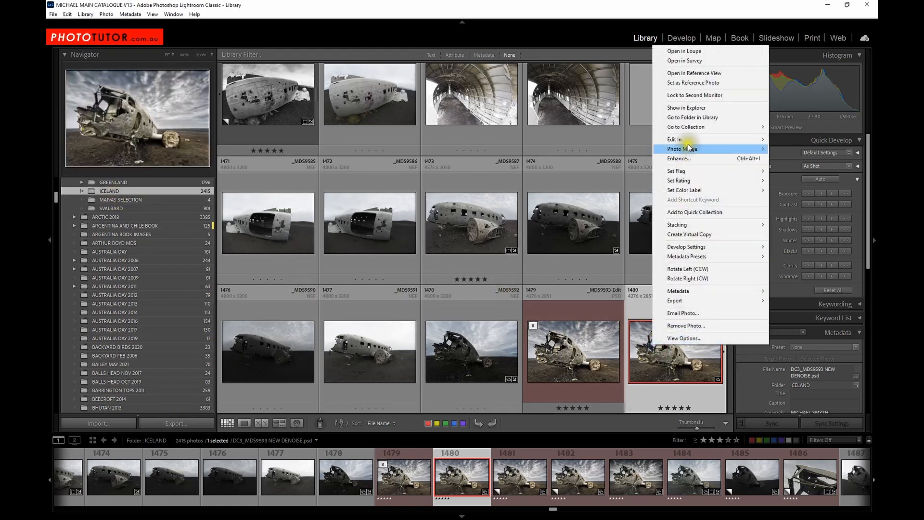
pyautogui.moveTo(686, 126)
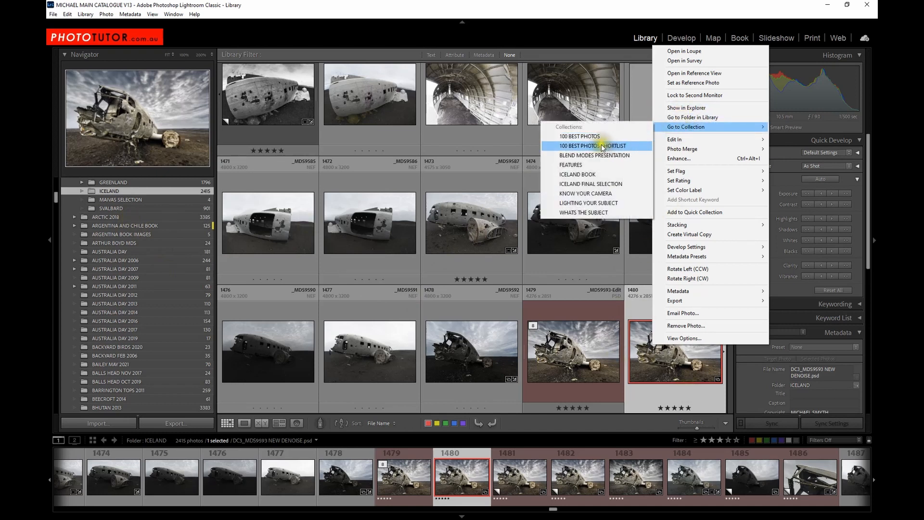
pyautogui.click(583, 174)
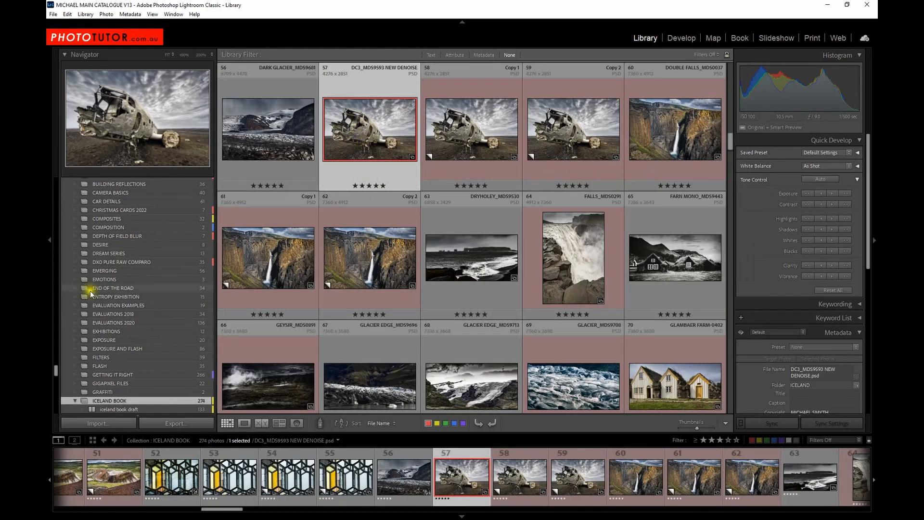
pyautogui.scroll(-5, 133, 356)
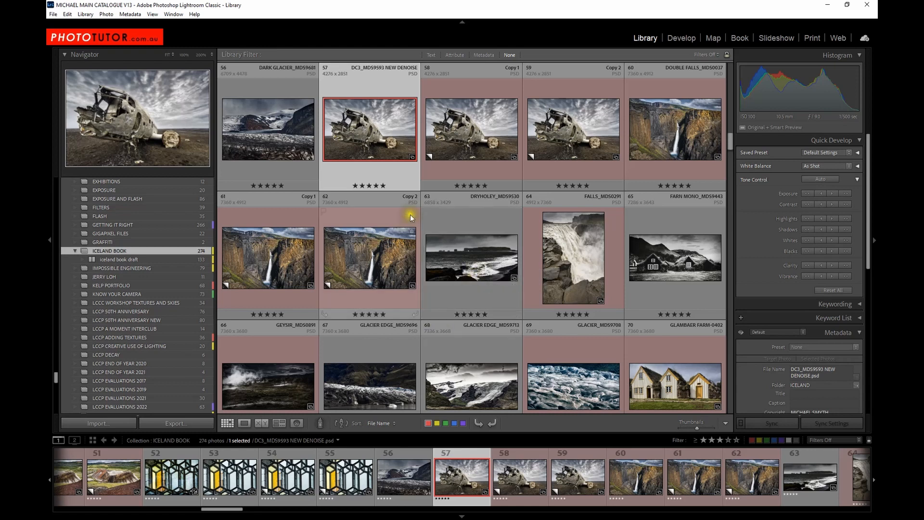
# Examine the HAFRAGILSFOSS DENOISE photo in ICELAND BOOK and compare the original with its virtual copies, Copy 2 and Copy 3.
pyautogui.scroll(-5, 411, 235)
pyautogui.scroll(-2, 411, 235)
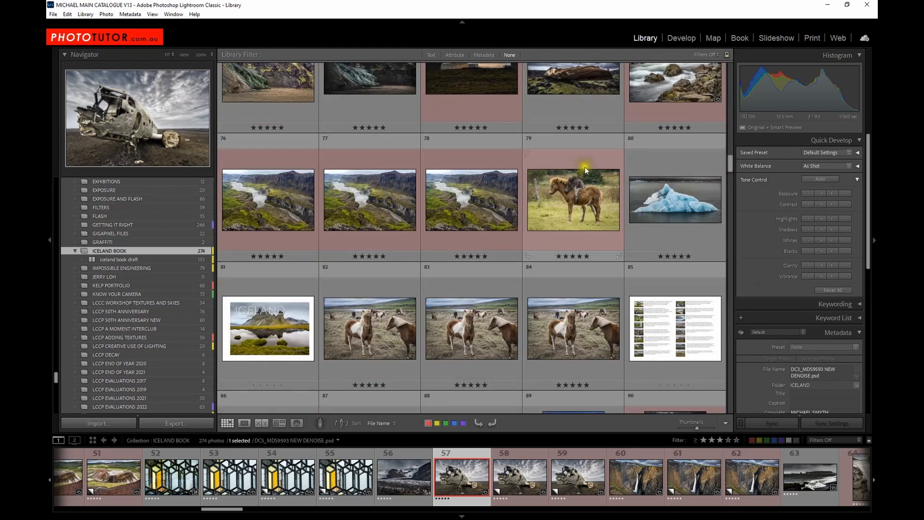
pyautogui.press('j')
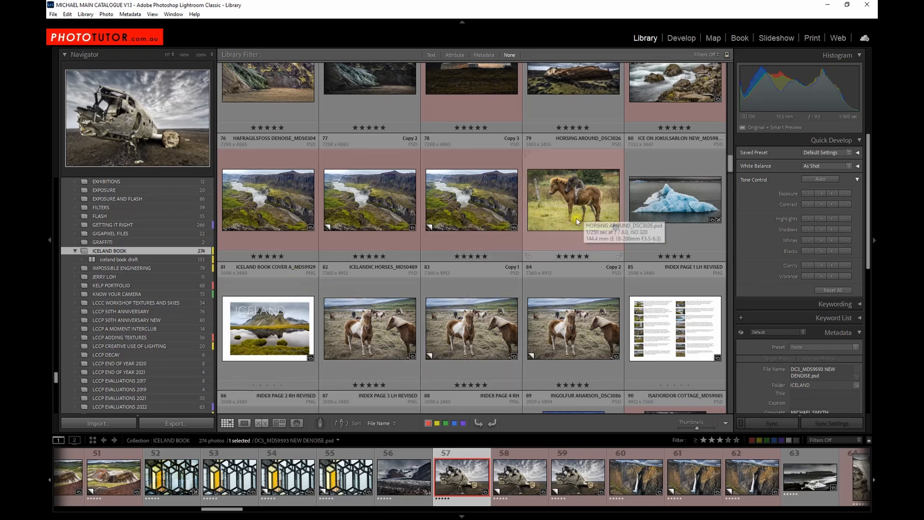
pyautogui.click(380, 209)
pyautogui.click(486, 208)
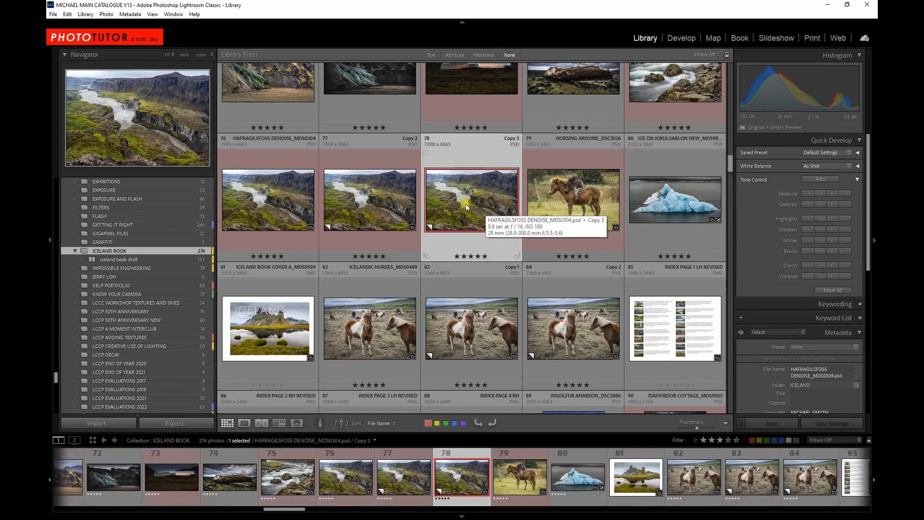
pyautogui.click(354, 210)
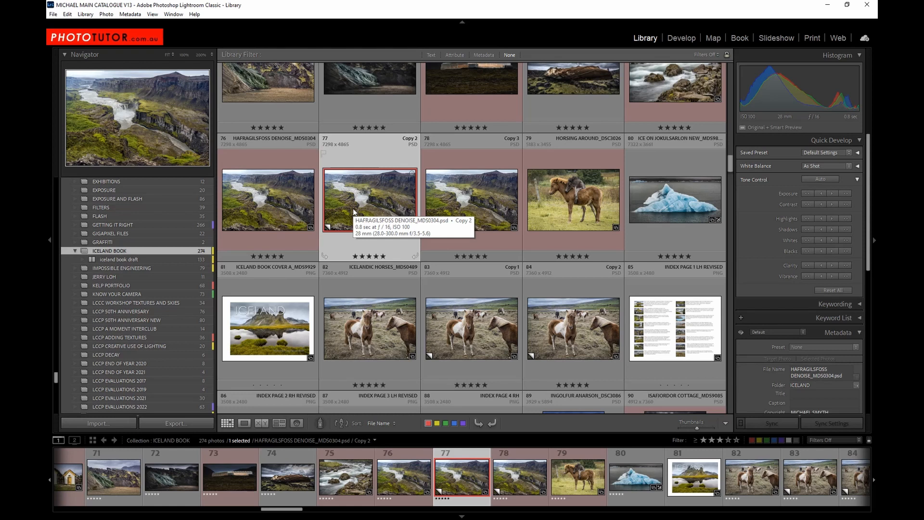
pyautogui.click(268, 201)
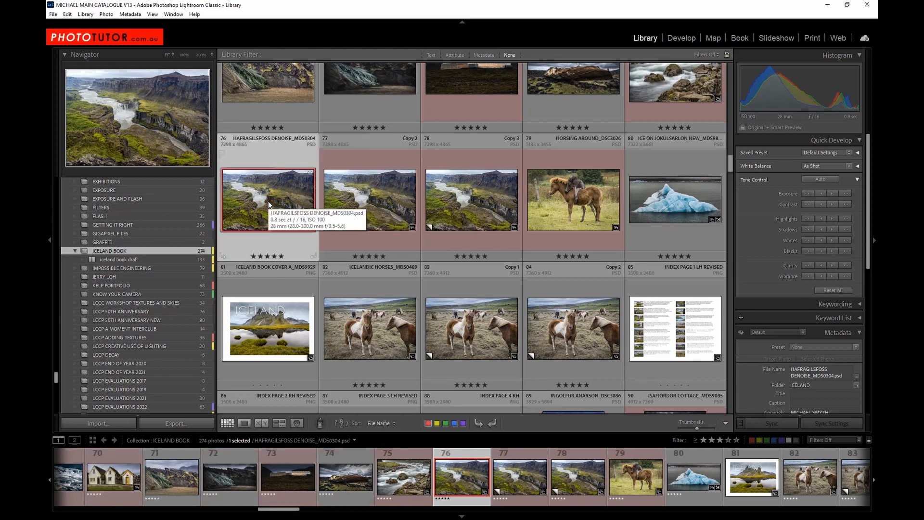
pyautogui.click(365, 201)
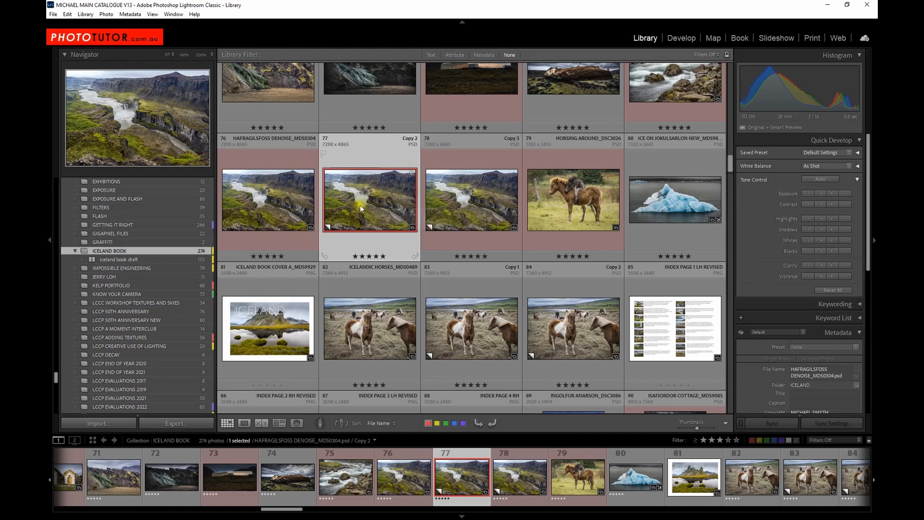
pyautogui.click(246, 202)
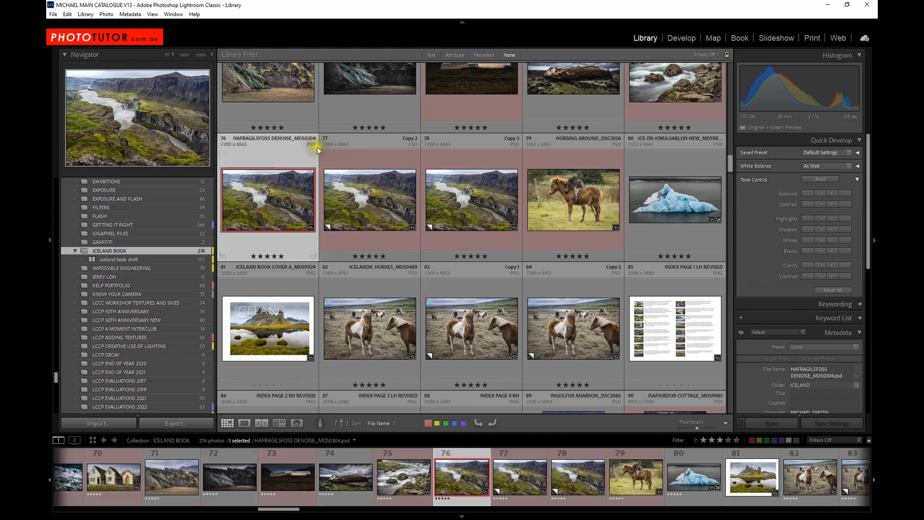
pyautogui.click(352, 201)
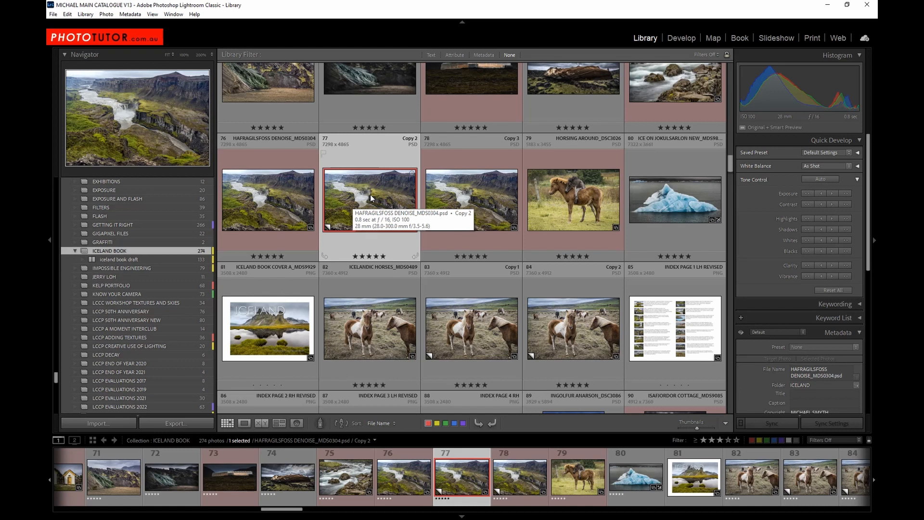
# Review the choices for editing Copy 2 of HAFRAGILSFOSS DENOISE in Adobe Photoshop 2024, including a copy with Lightroom adjustments, and cancel.
pyautogui.rightClick(371, 197)
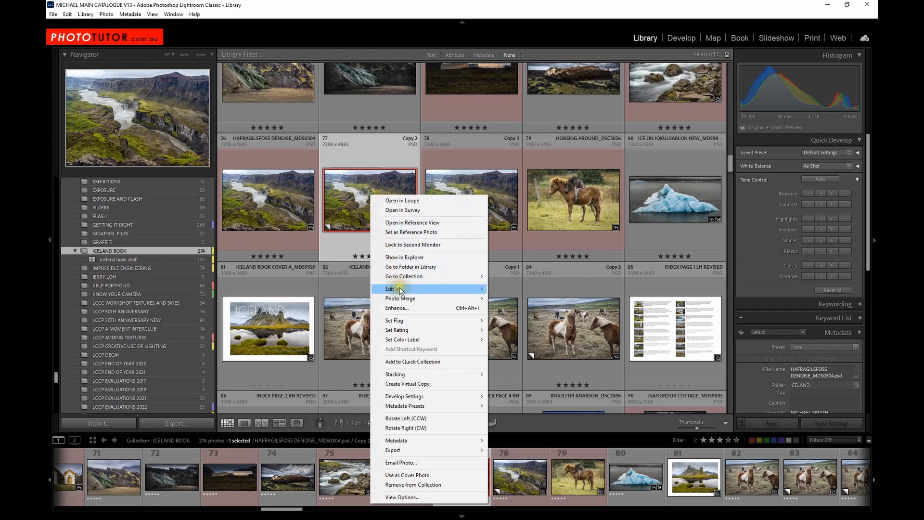
pyautogui.moveTo(399, 290)
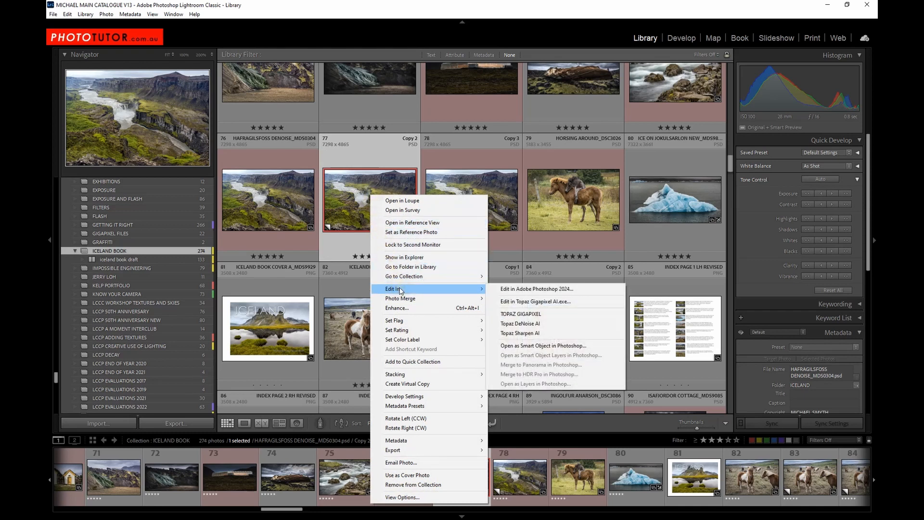
pyautogui.click(531, 290)
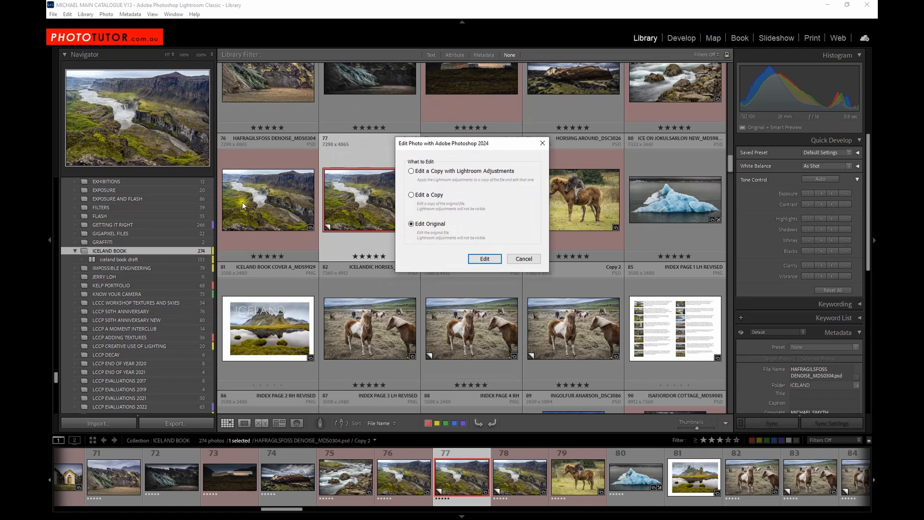
pyautogui.click(435, 194)
pyautogui.click(431, 174)
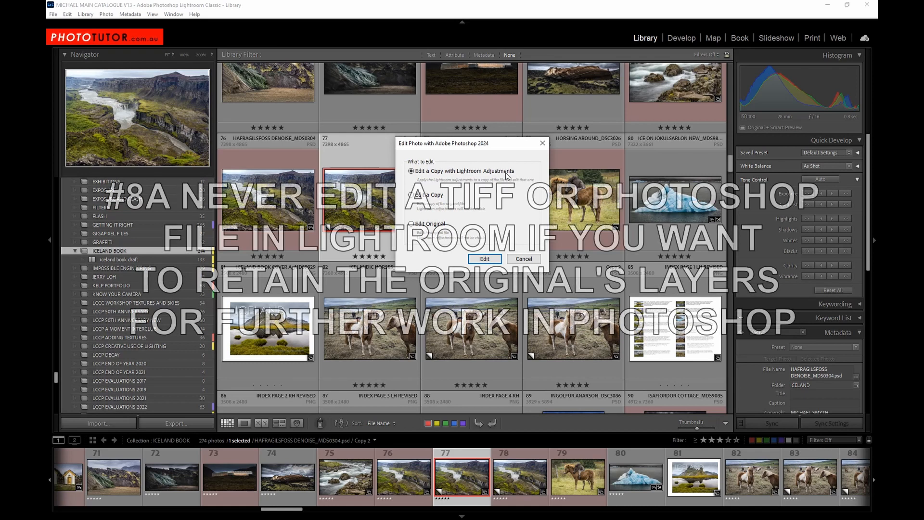
pyautogui.click(523, 258)
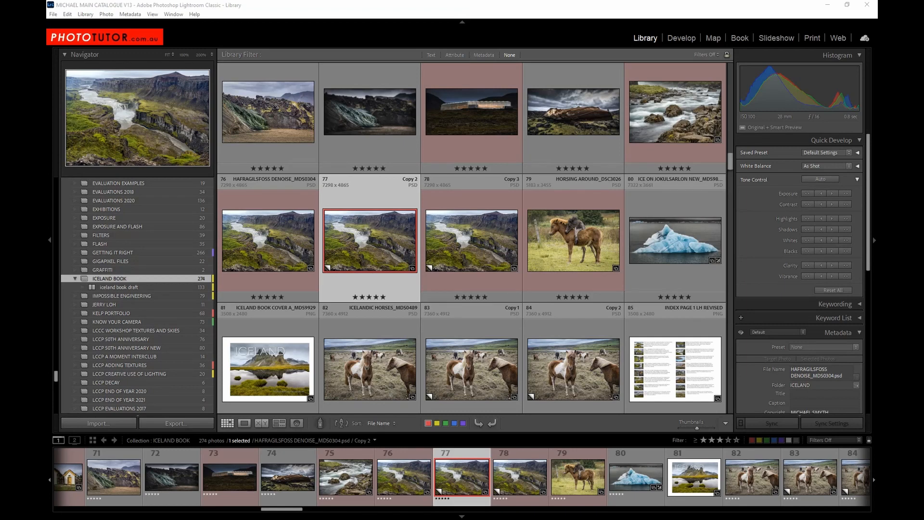
# Display the photos of the master images folder at the top of New Volume (D:).
pyautogui.scroll(10, 158, 294)
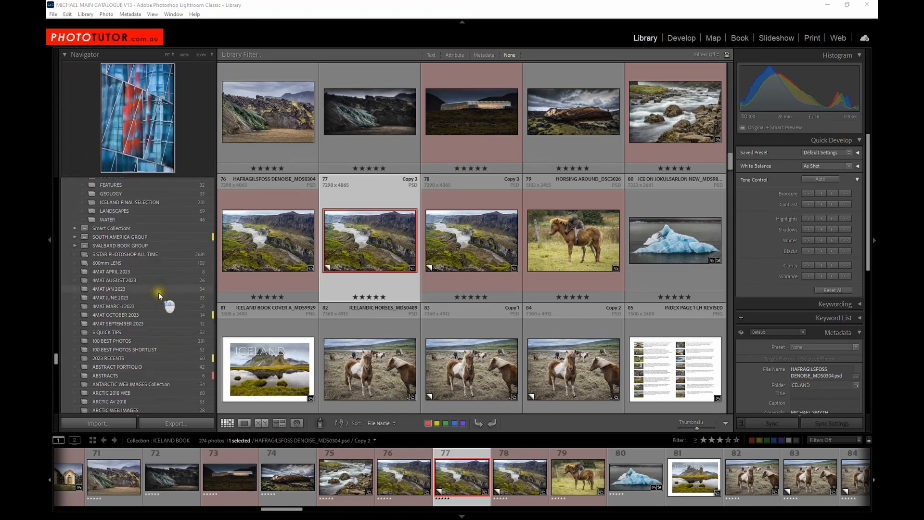
pyautogui.scroll(-15, 177, 309)
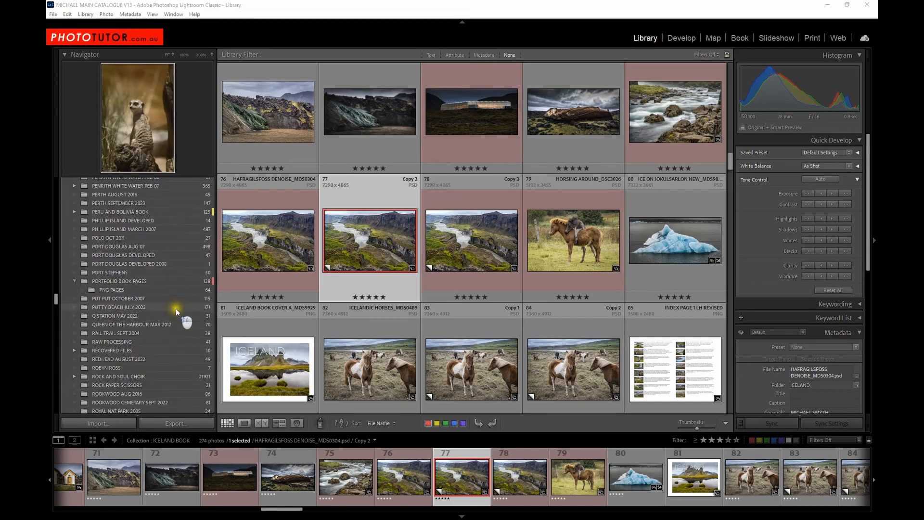
pyautogui.scroll(15, 170, 296)
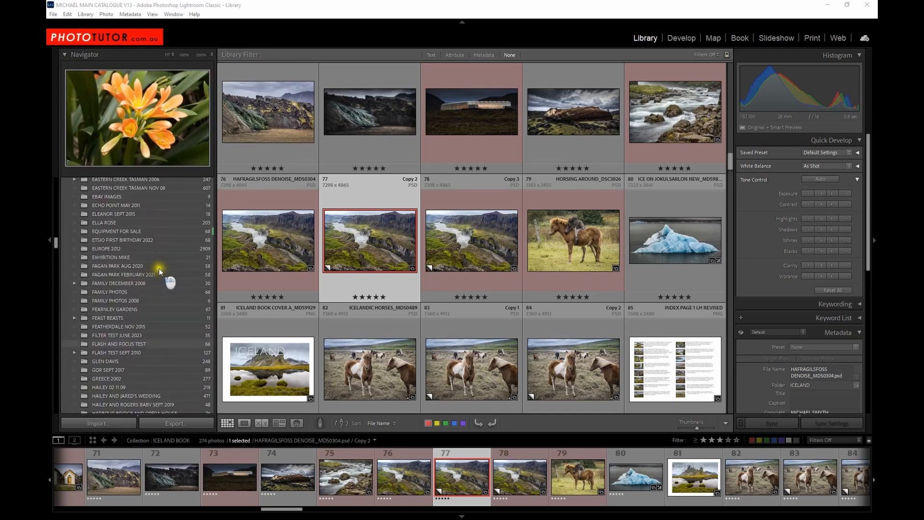
pyautogui.scroll(15, 156, 253)
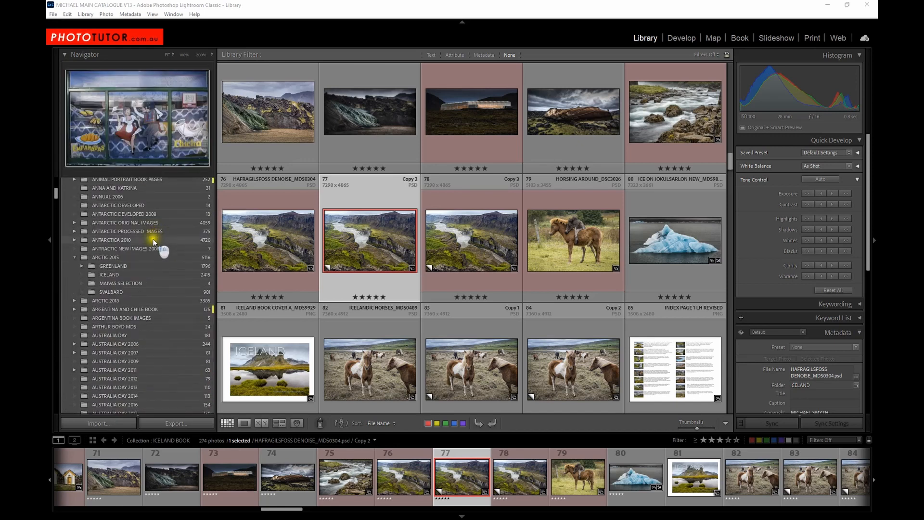
pyautogui.click(128, 216)
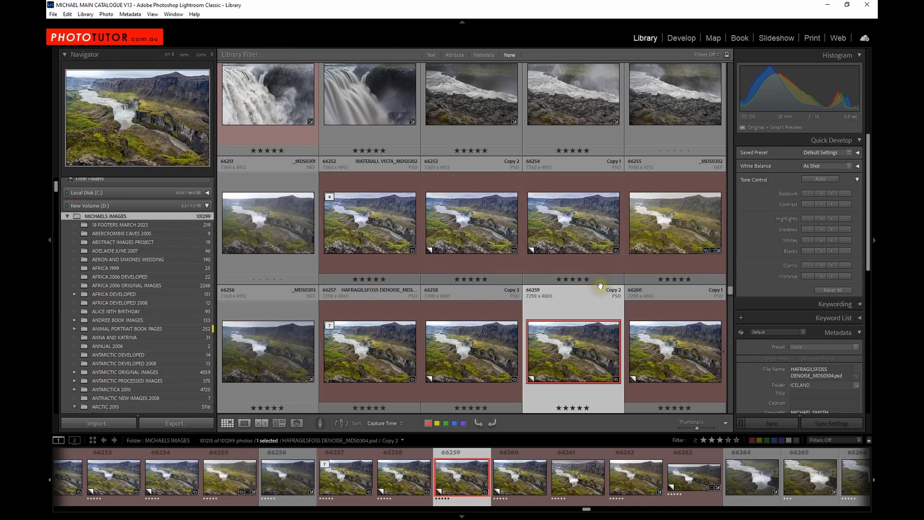
# Add _MDS0282, _MDS0284, _MDS0309, _MDS0351, _MDS0385 and YELLOW FARMHOUSE_MDS0411 from the master folder to the Quick Collection.
pyautogui.scroll(4, 482, 265)
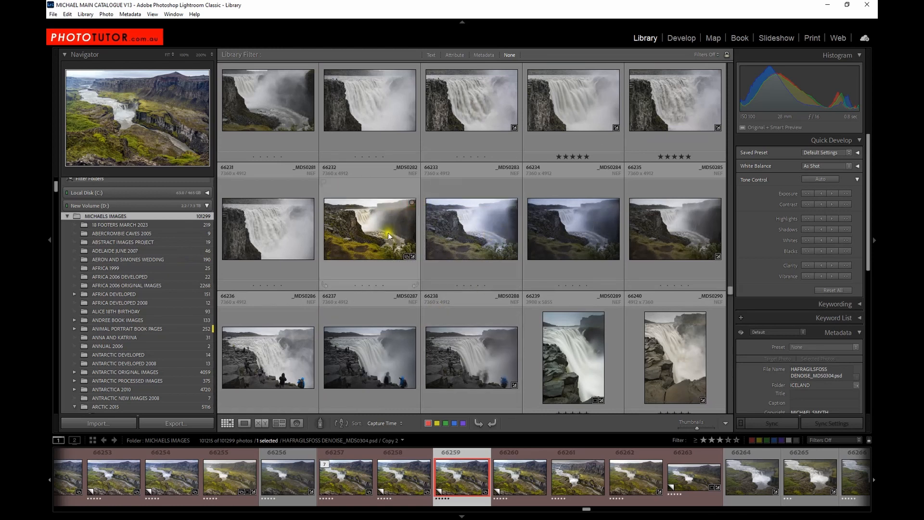
pyautogui.scroll(-6, 616, 202)
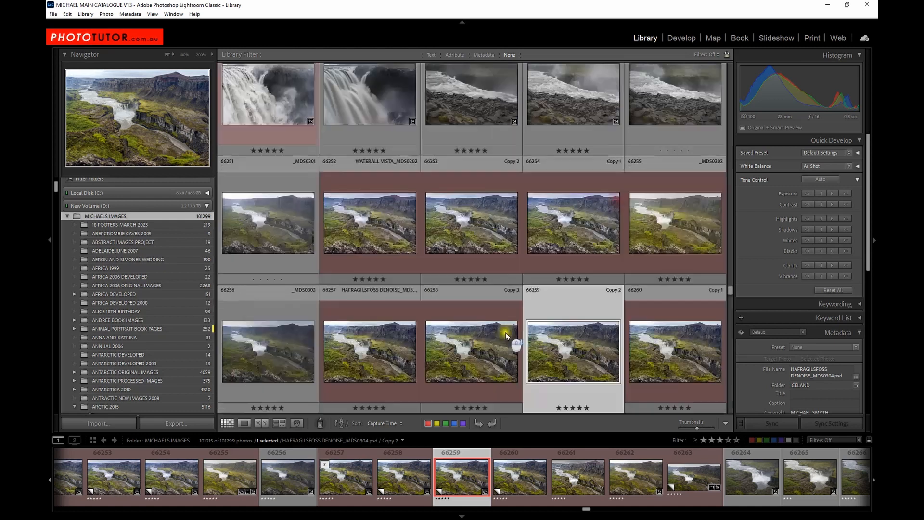
pyautogui.scroll(-11, 510, 323)
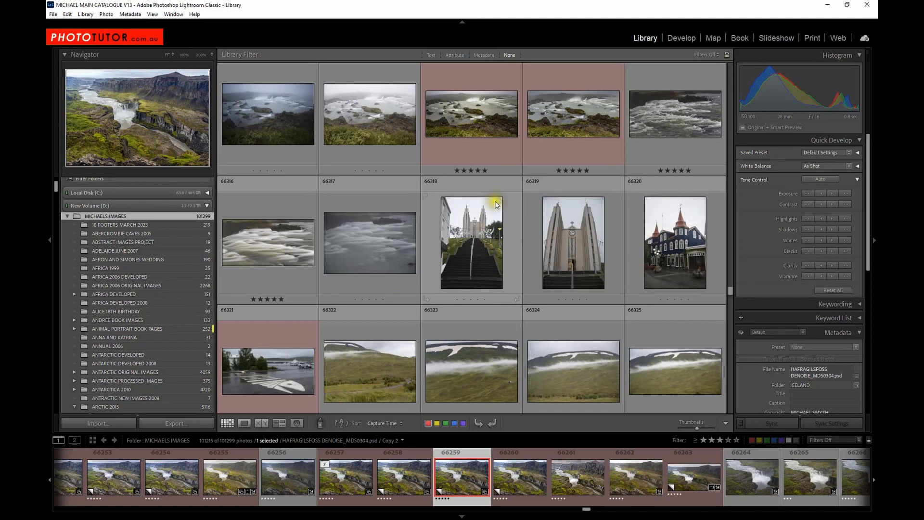
pyautogui.scroll(-8, 473, 284)
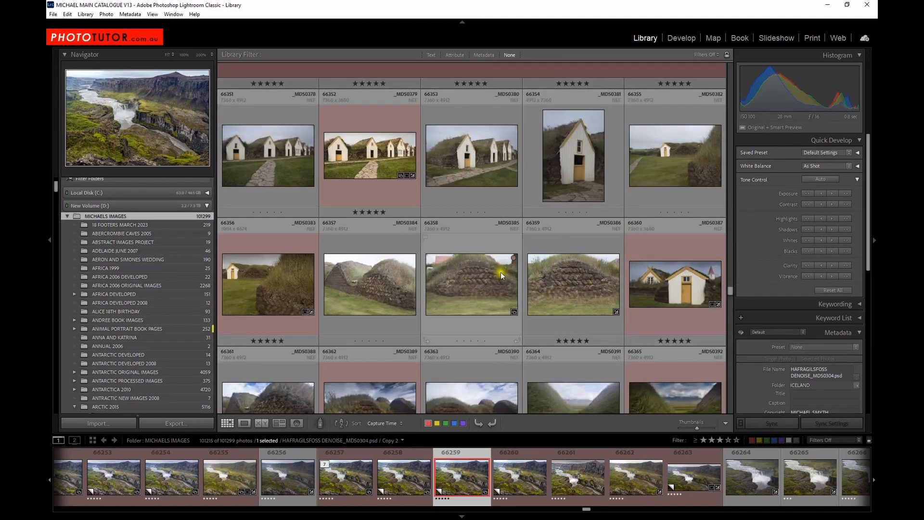
pyautogui.scroll(-7, 385, 274)
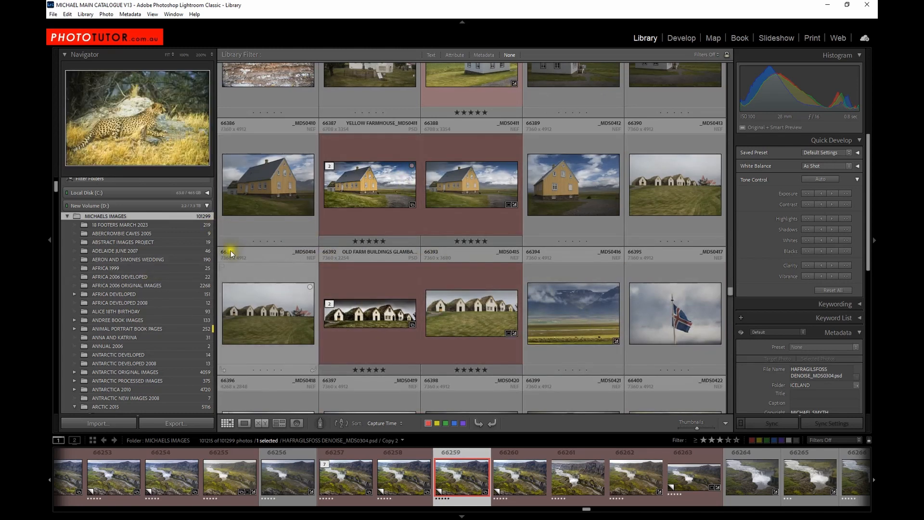
# Create a collection named TEST that includes all the photos in the Quick Collection, without new virtual copies.
pyautogui.scroll(3, 154, 265)
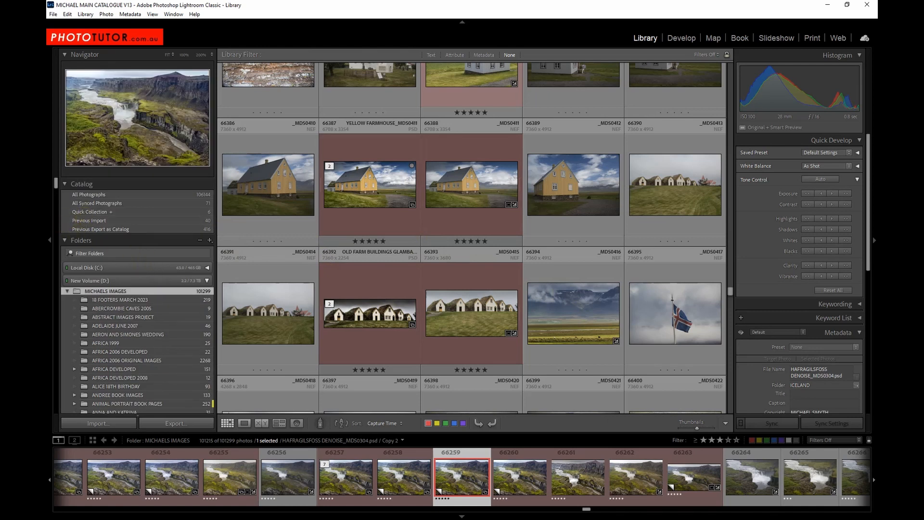
pyautogui.click(75, 213)
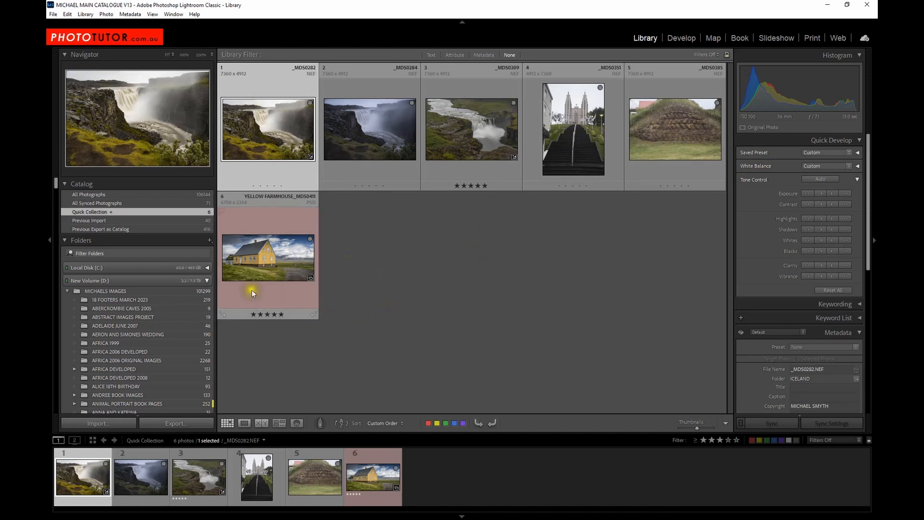
pyautogui.hotkey('ctrl', 'a')
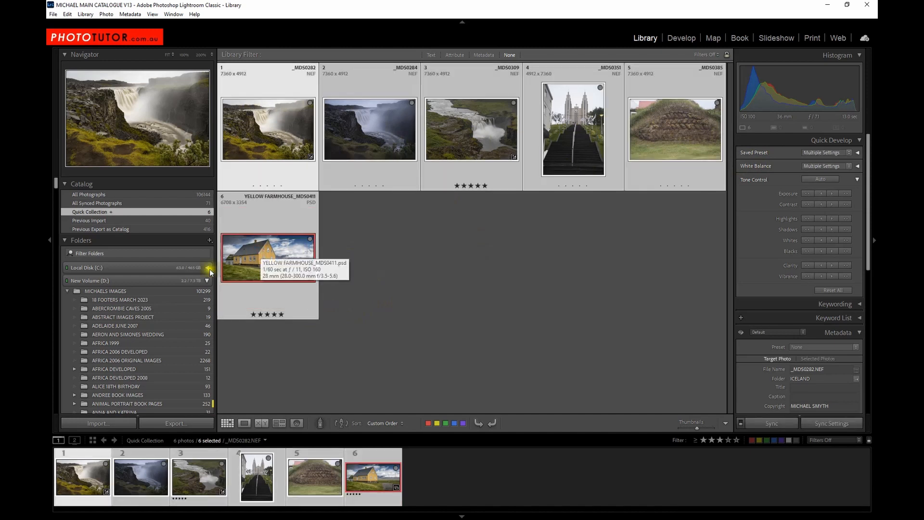
pyautogui.scroll(-8, 161, 279)
pyautogui.scroll(-15, 160, 279)
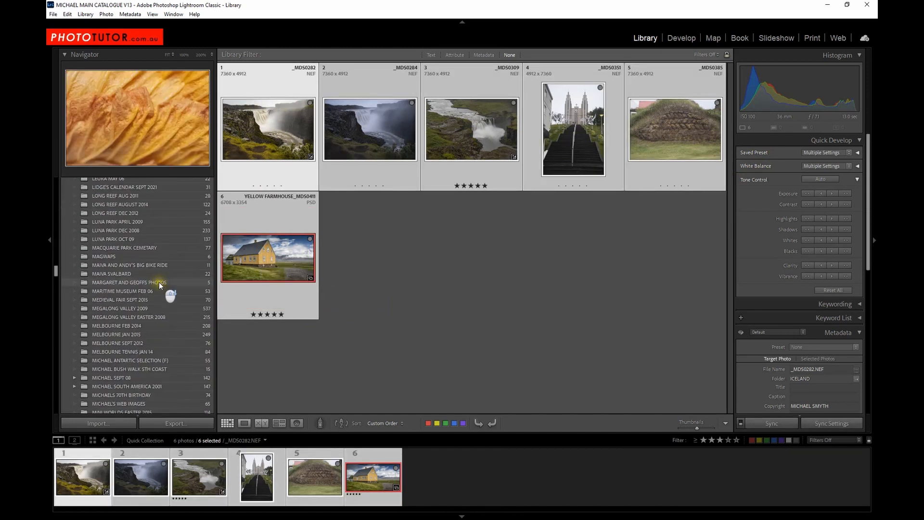
pyautogui.scroll(-15, 159, 282)
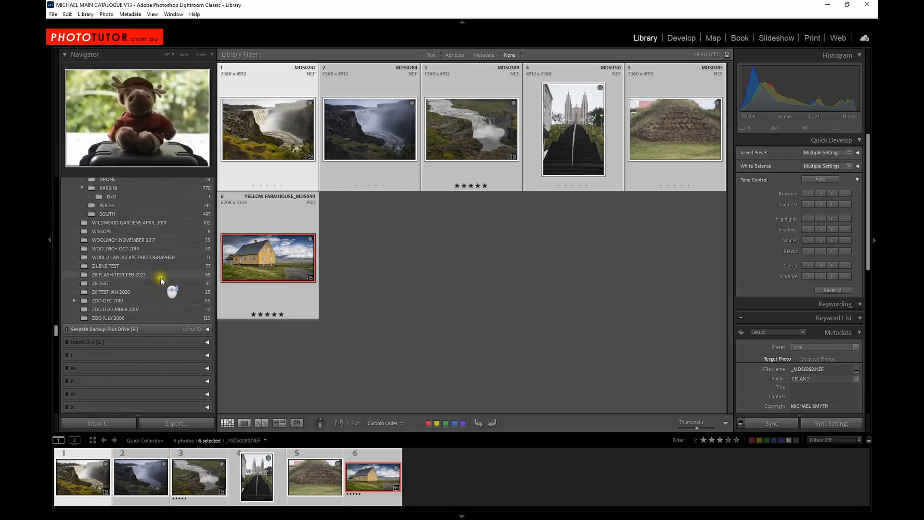
pyautogui.scroll(-10, 161, 277)
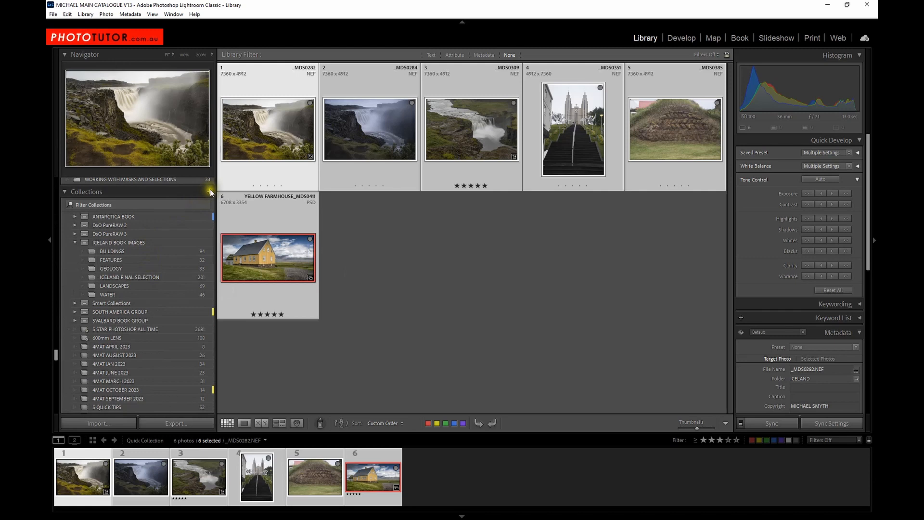
pyautogui.click(210, 192)
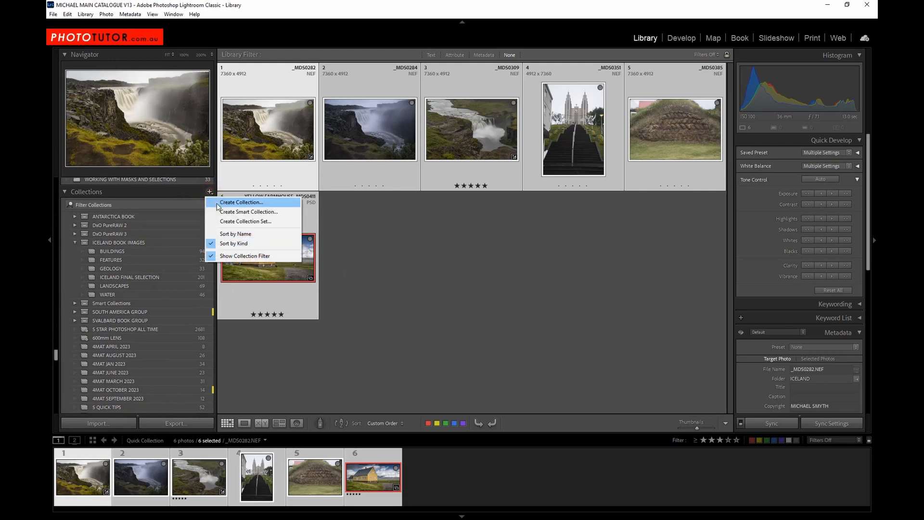
pyautogui.click(218, 202)
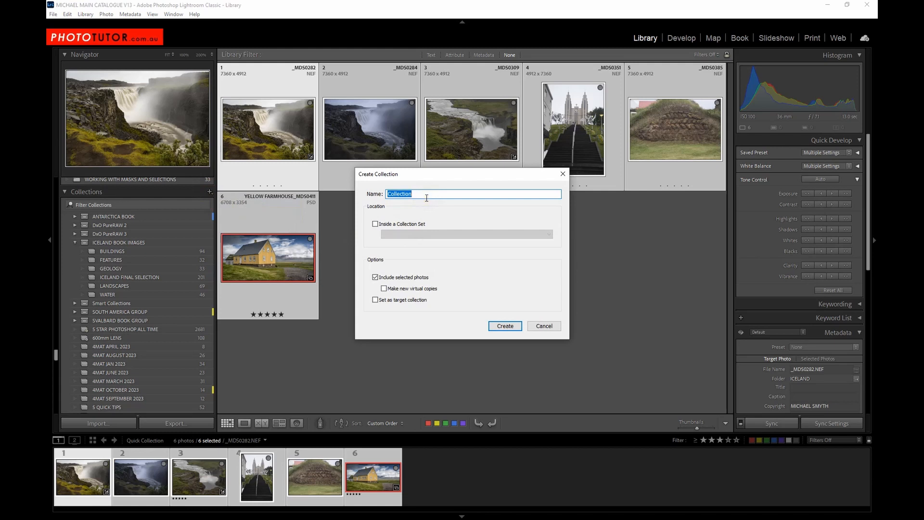
pyautogui.write('TEST')
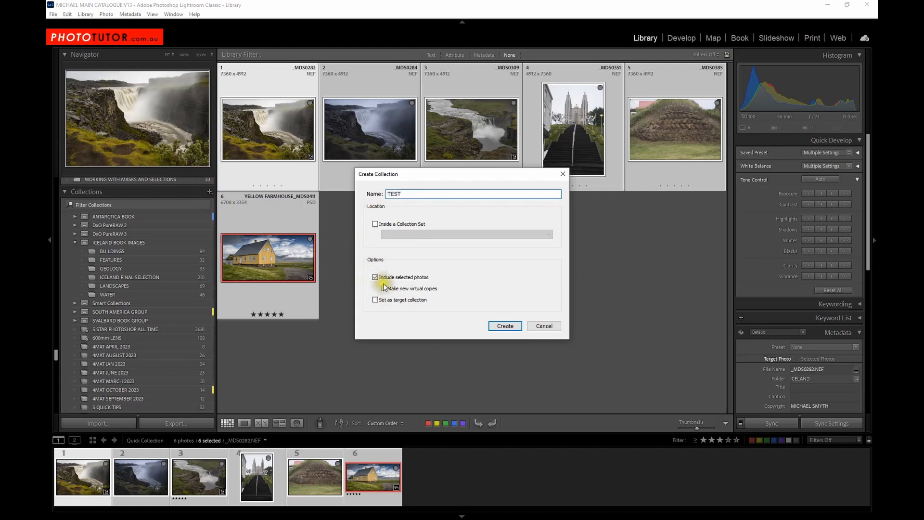
pyautogui.click(504, 327)
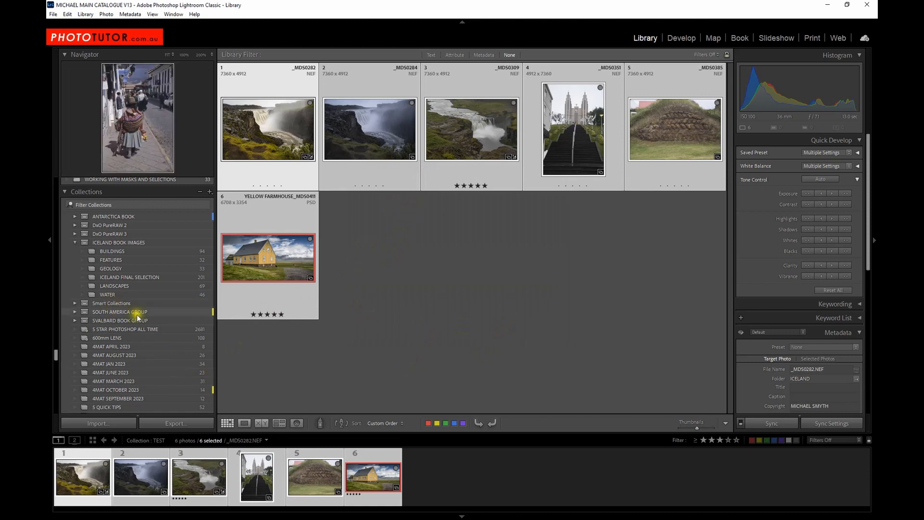
# Find the TEST collection in the collections list and delete it.
pyautogui.scroll(-10, 142, 291)
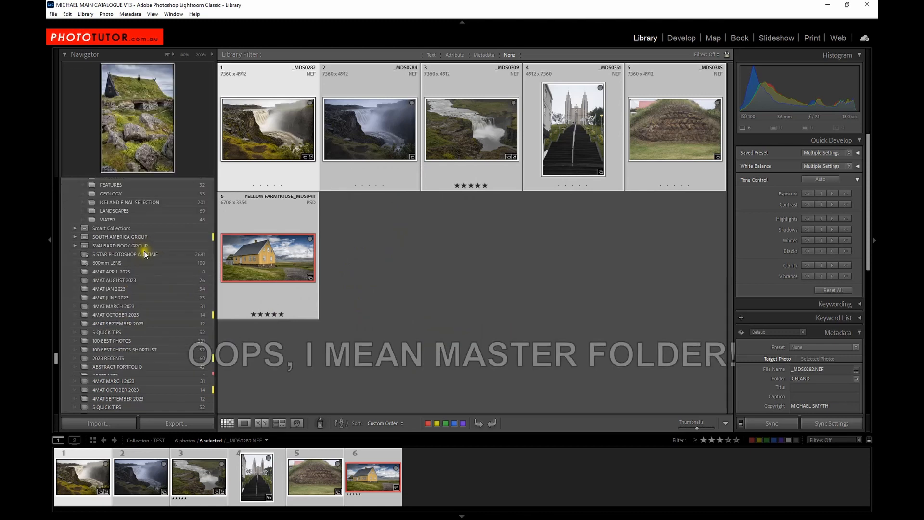
pyautogui.scroll(-15, 144, 255)
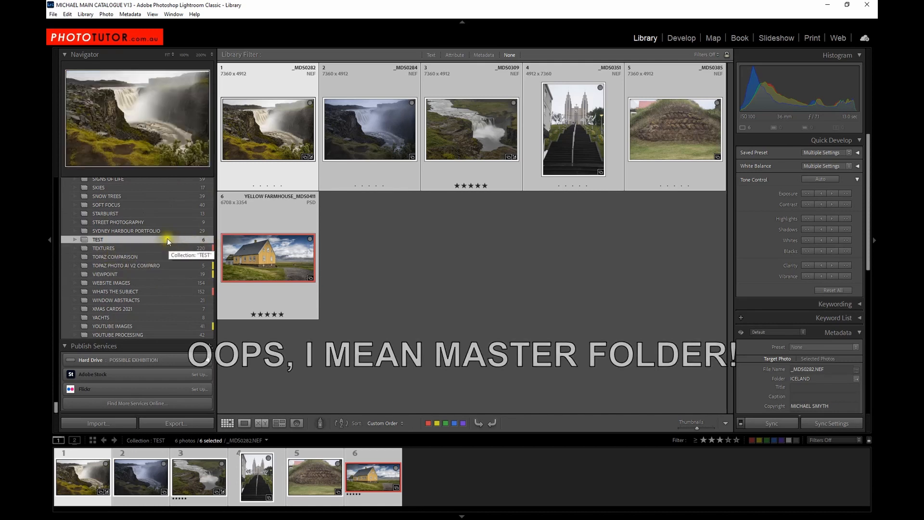
pyautogui.rightClick(167, 239)
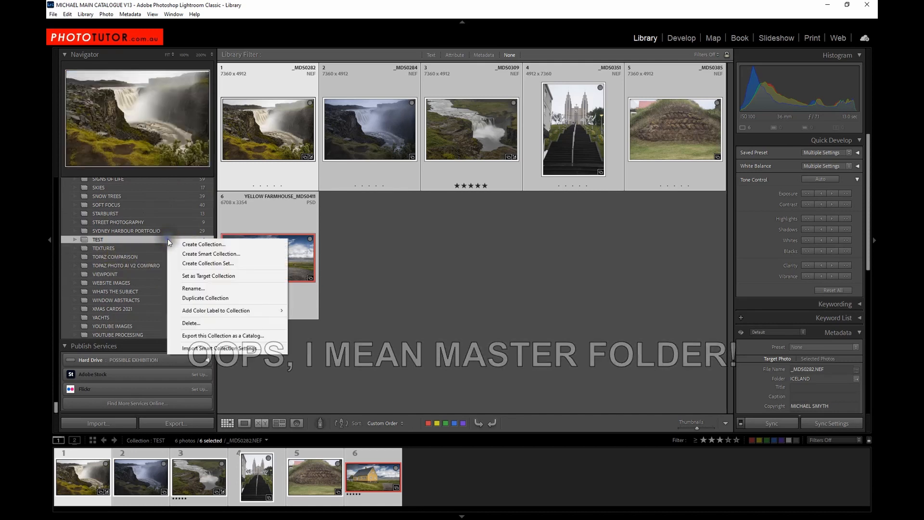
pyautogui.click(188, 323)
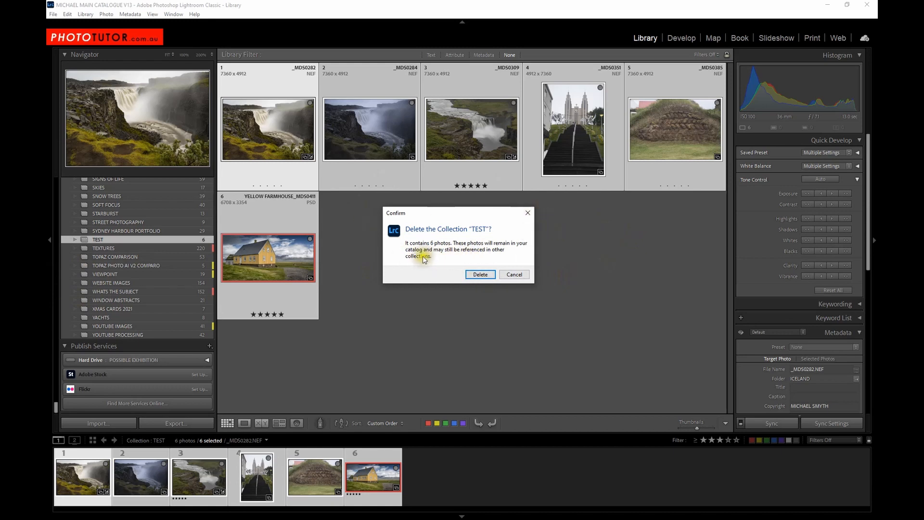
pyautogui.click(480, 274)
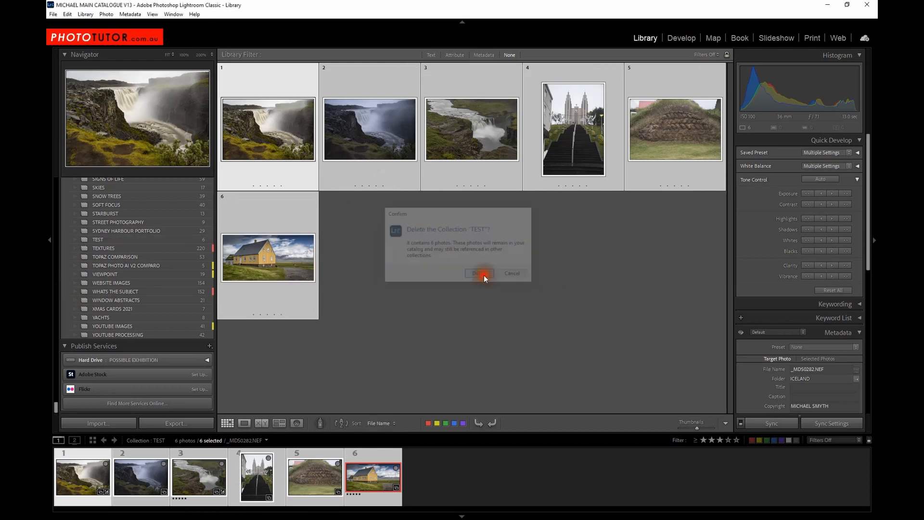
# Display the Quick Collection in the catalogue and clear all its photos.
pyautogui.scroll(-10, 139, 236)
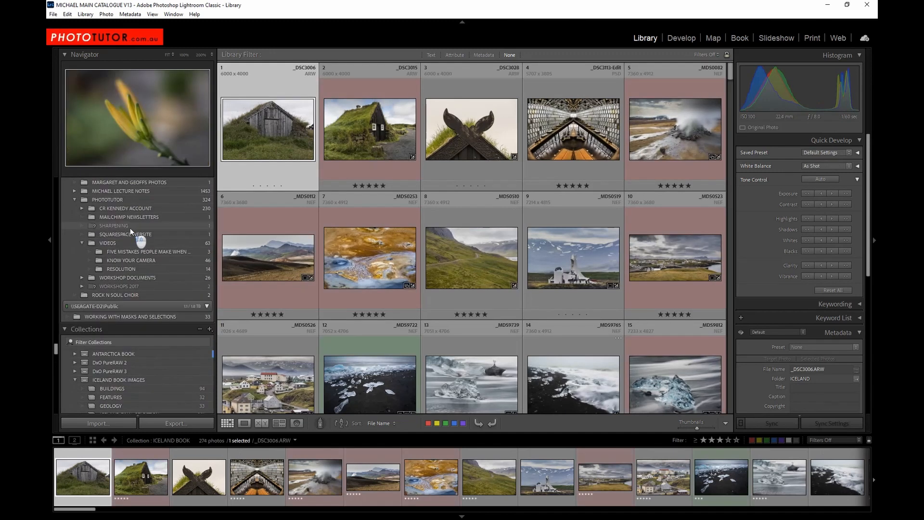
pyautogui.scroll(15, 148, 270)
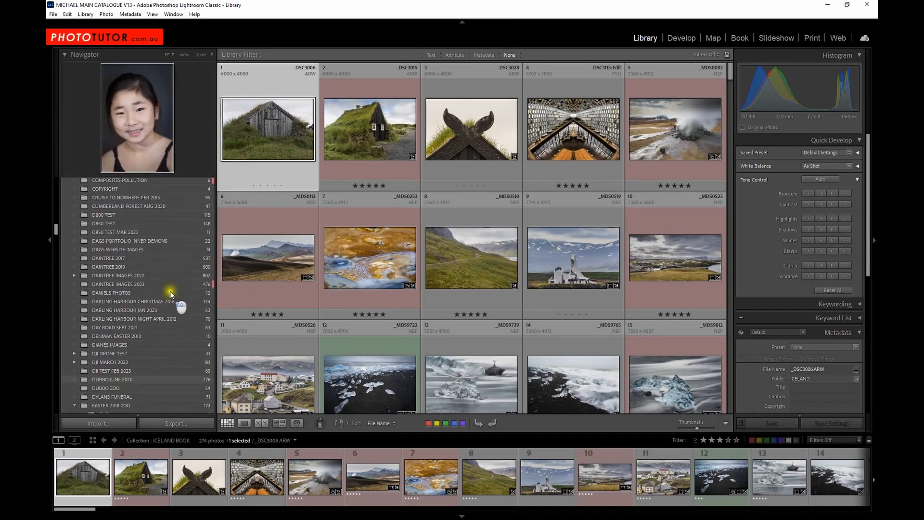
pyautogui.scroll(5, 162, 279)
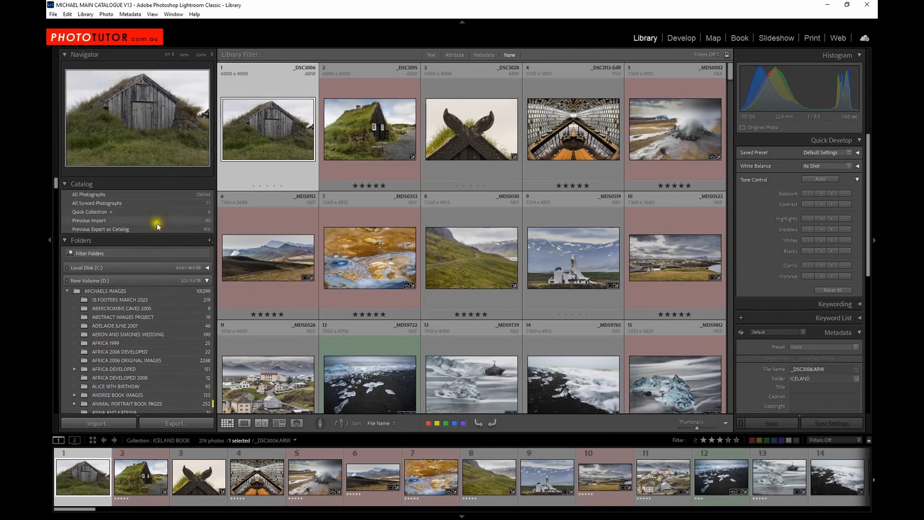
pyautogui.click(172, 211)
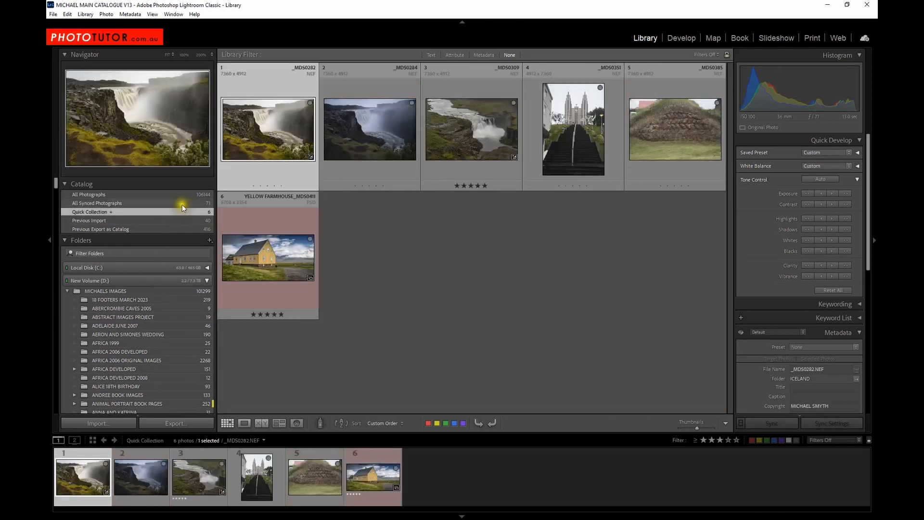
pyautogui.rightClick(181, 214)
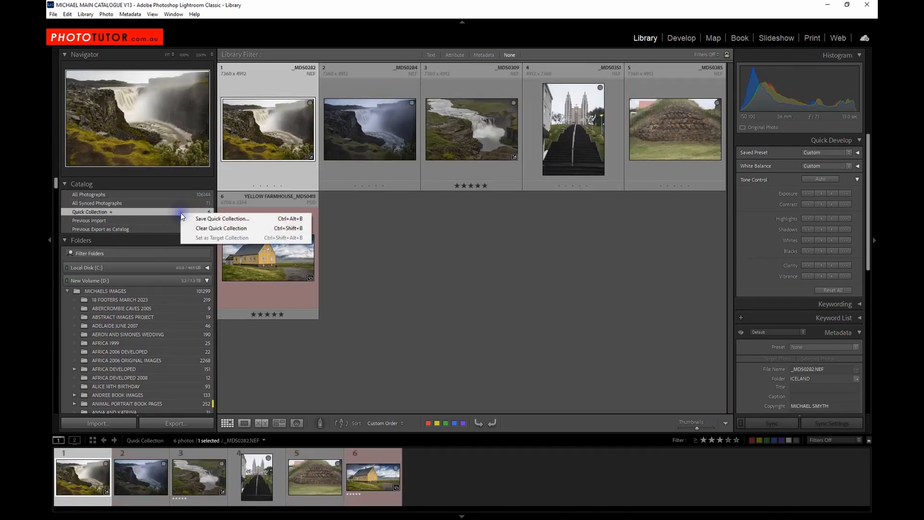
pyautogui.click(192, 229)
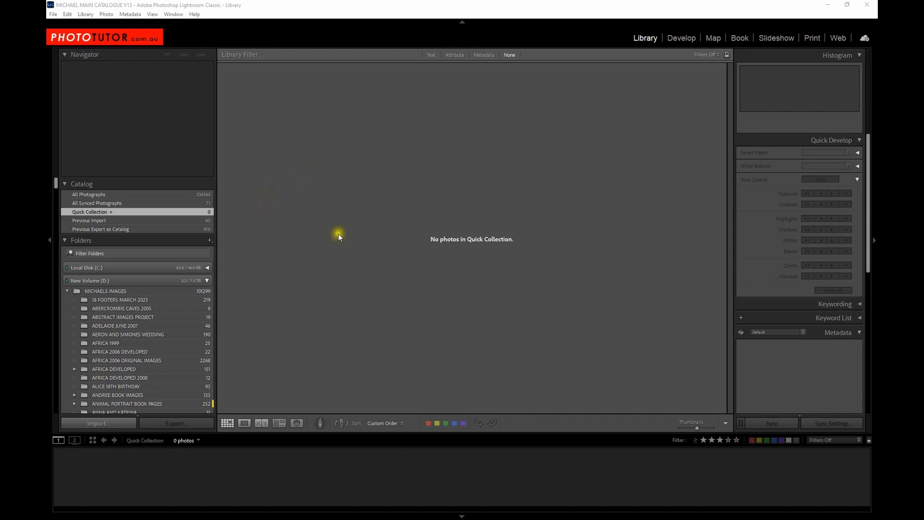
# Open photo _MAS2298 with the orange sail from the 18 FOOTERS MARCH 2023 folder in the Develop module.
pyautogui.click(132, 300)
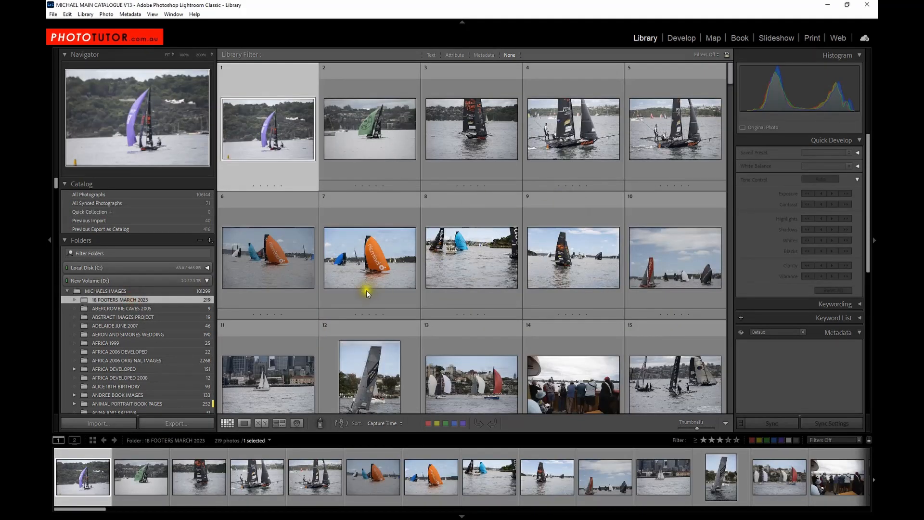
pyautogui.click(361, 263)
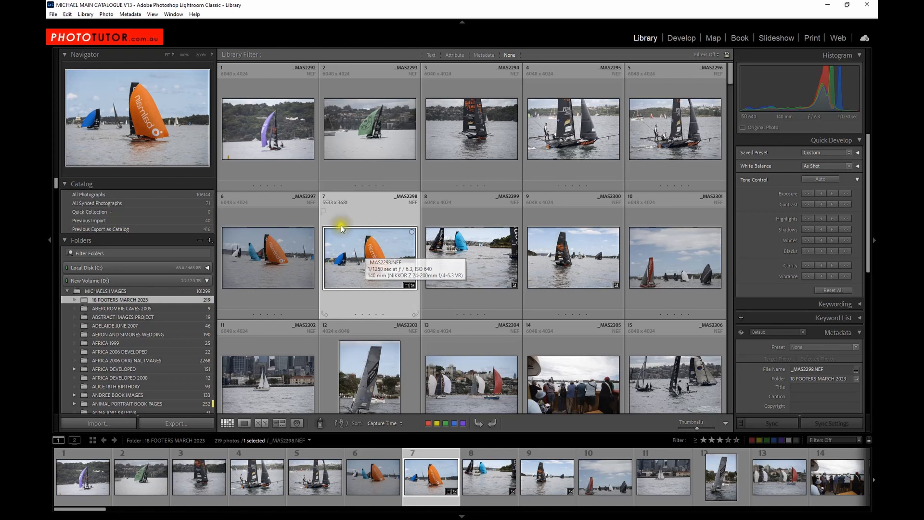
pyautogui.click(681, 38)
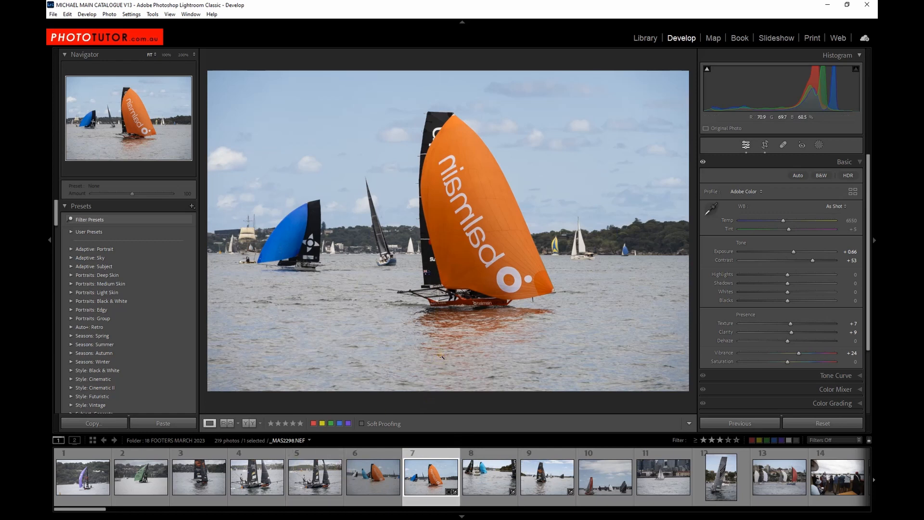
# Copy only the Basic, Color Mixer and Detail settings from photo _MAS2298.
pyautogui.click(422, 492)
pyautogui.click(99, 423)
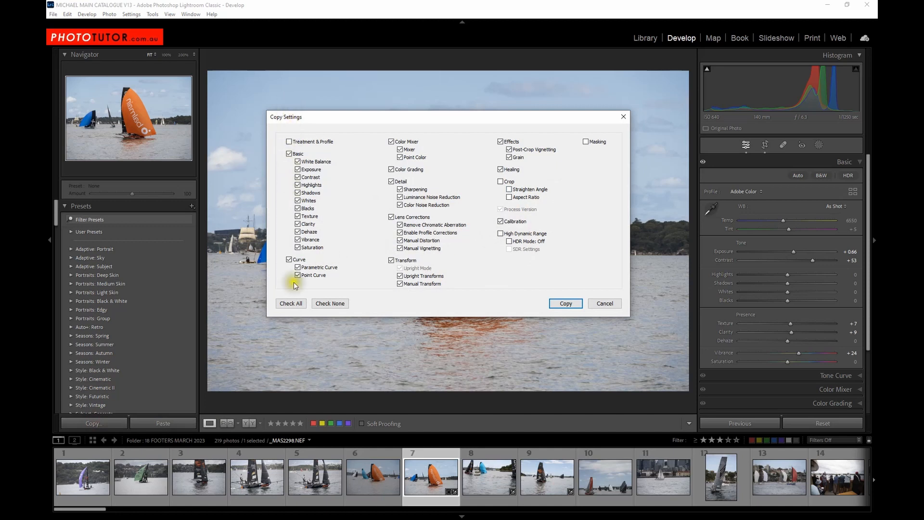
pyautogui.click(343, 305)
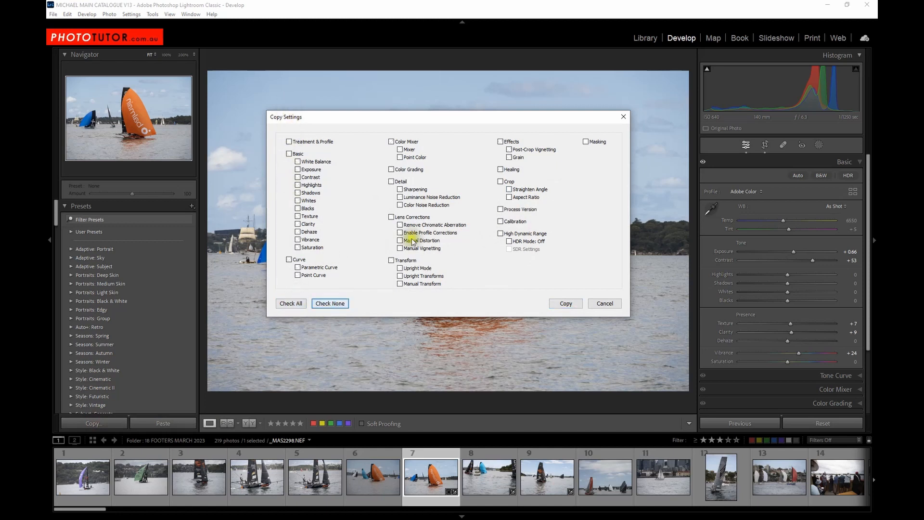
pyautogui.click(289, 154)
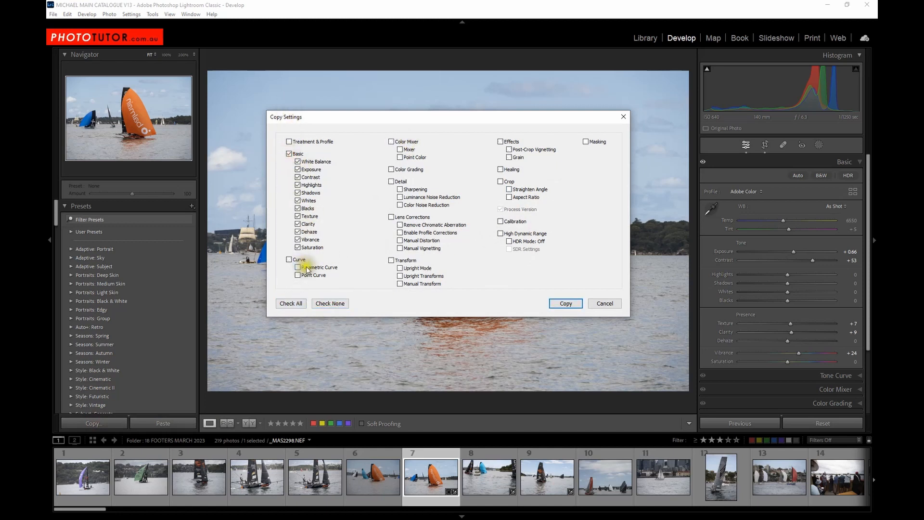
pyautogui.click(391, 141)
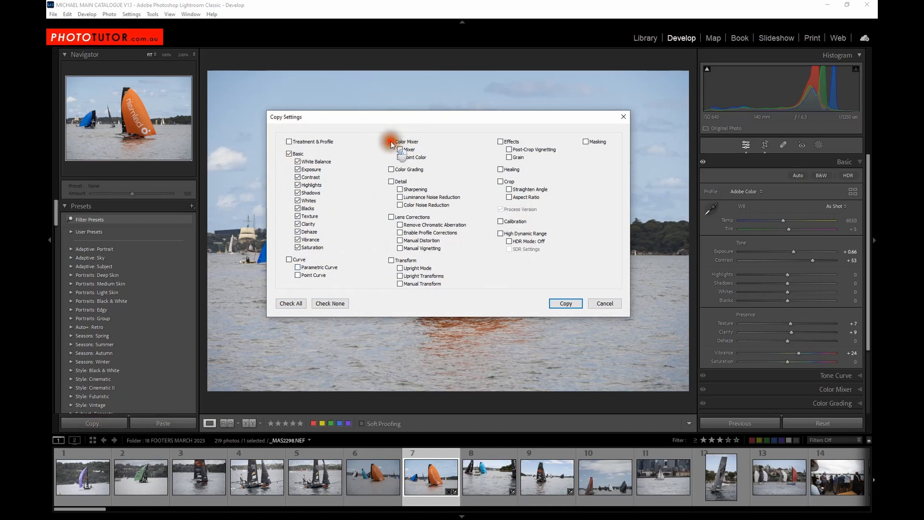
pyautogui.click(391, 182)
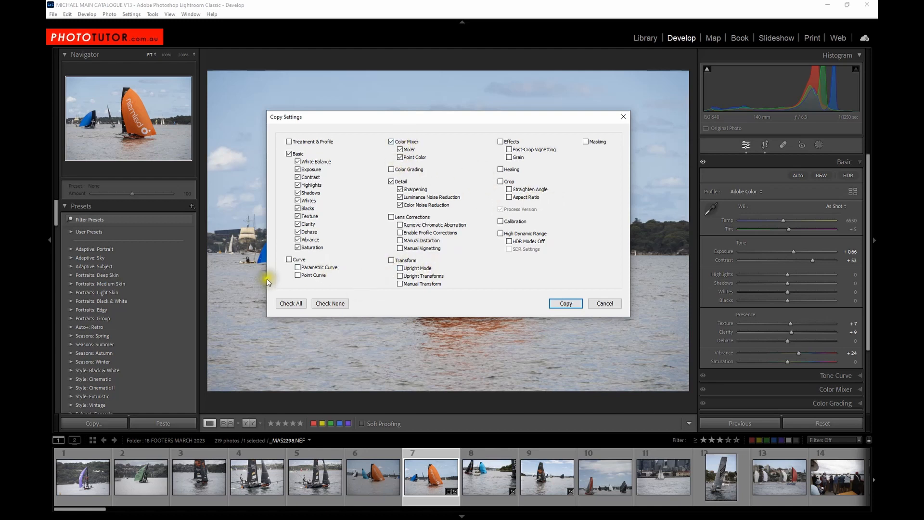
pyautogui.click(557, 305)
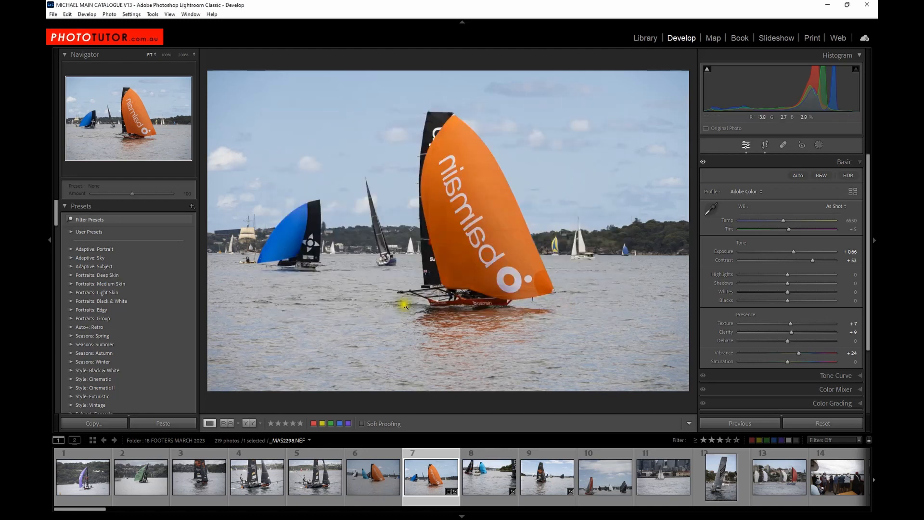
# Paste the copied develop settings onto photos _MAS2299 and _MAS2301.
pyautogui.click(491, 478)
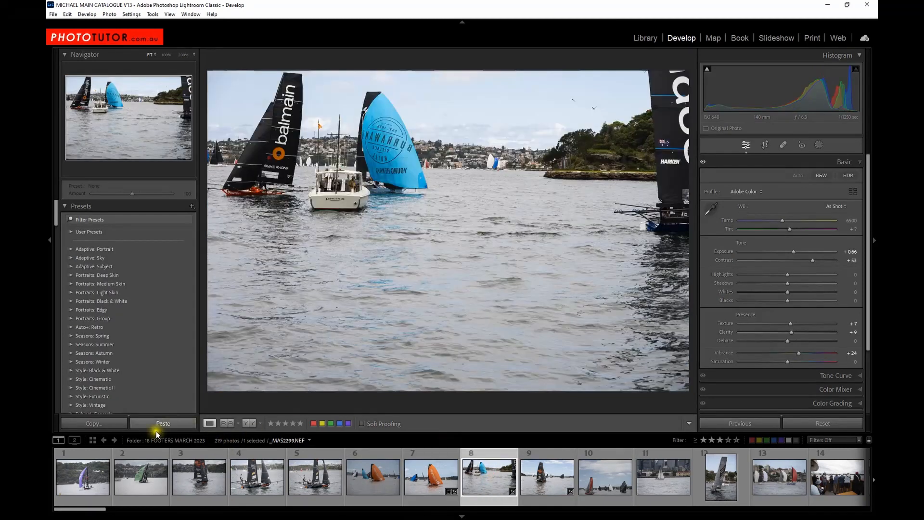
pyautogui.click(163, 423)
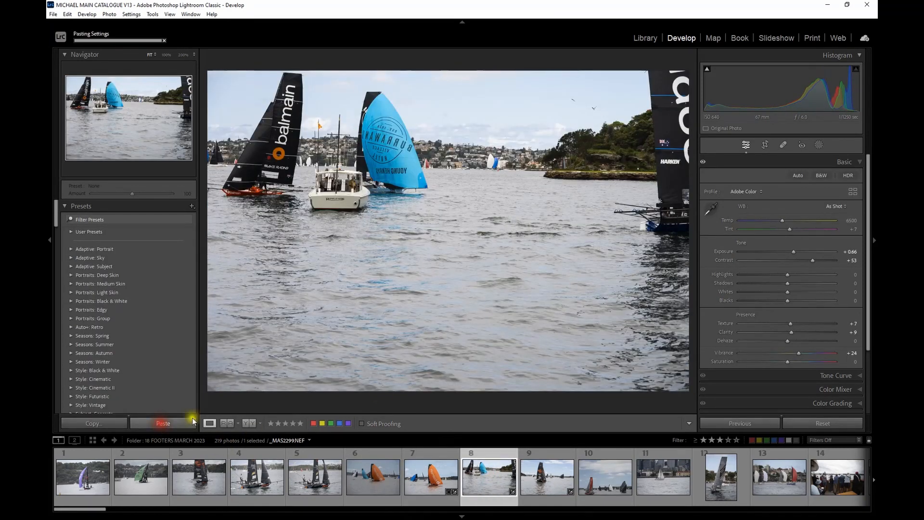
pyautogui.click(605, 483)
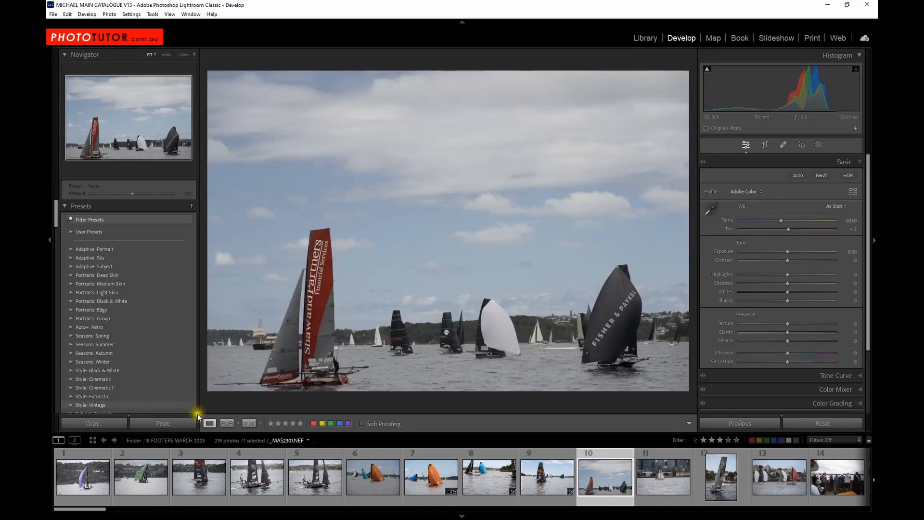
pyautogui.click(170, 425)
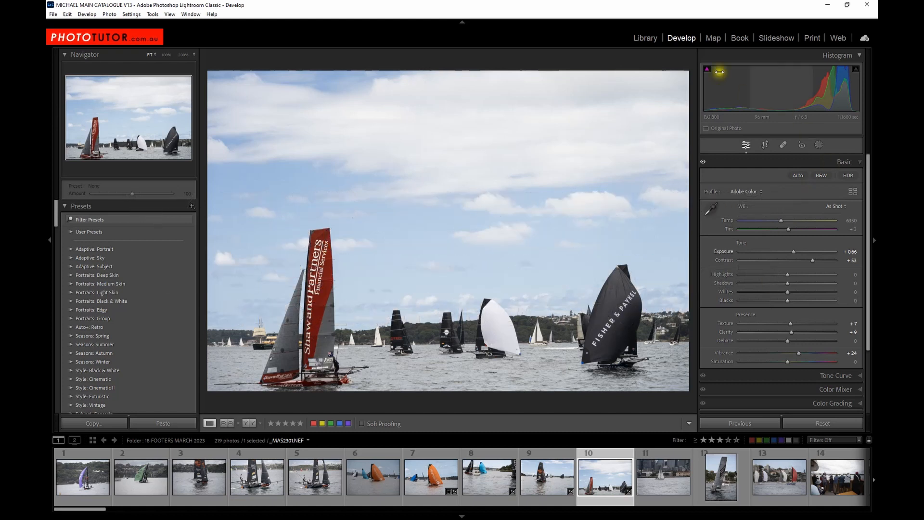
# Return to the Library module and synchronize the 18 FOOTERS MARCH 2023 folder, including a scan for metadata updates.
pyautogui.click(645, 38)
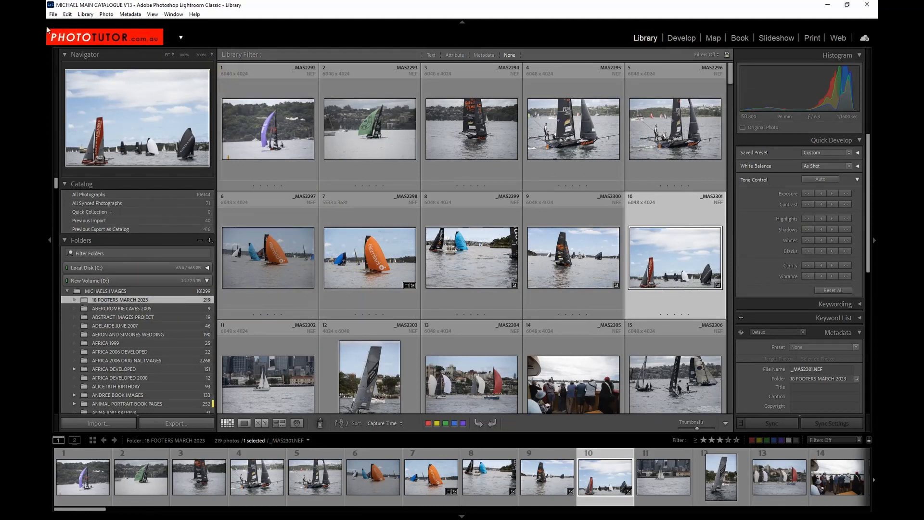
pyautogui.click(128, 290)
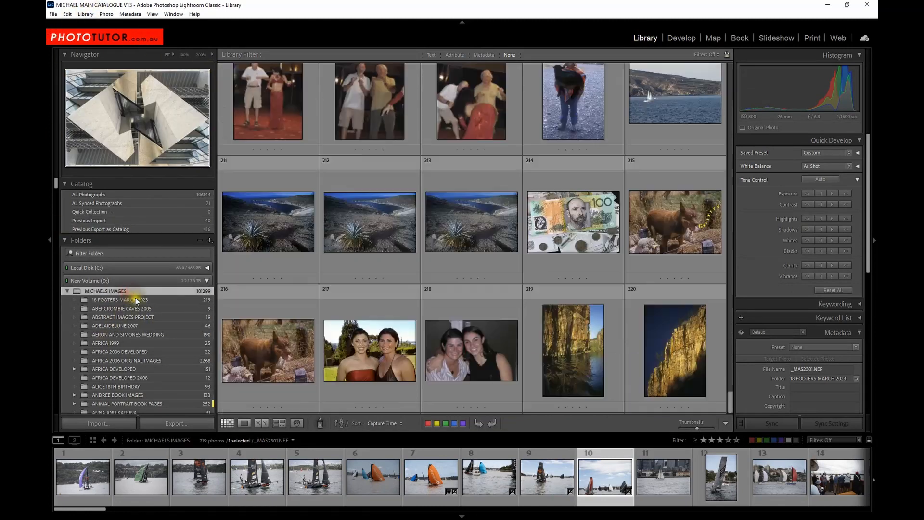
pyautogui.click(135, 299)
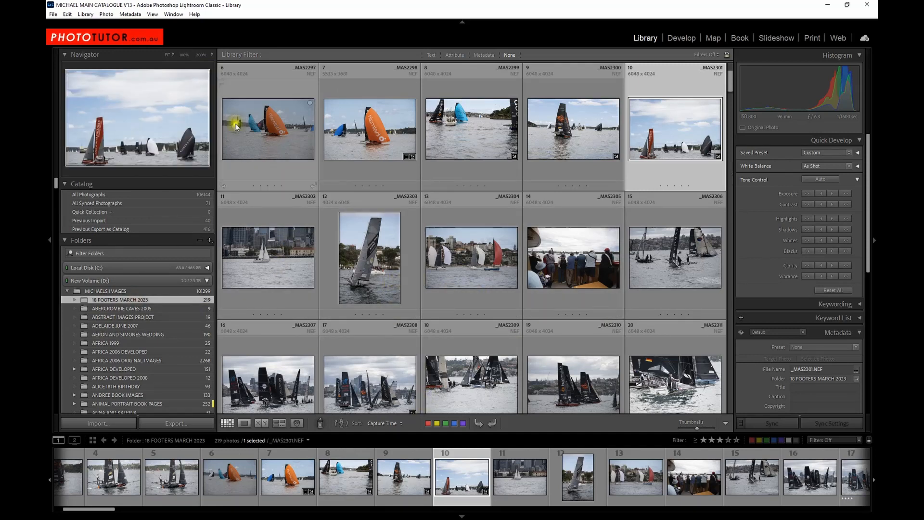
pyautogui.click(86, 14)
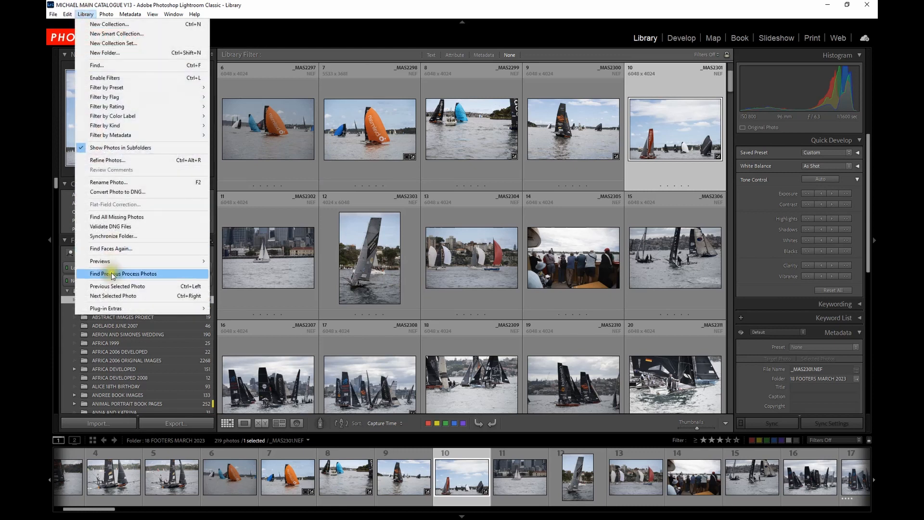
pyautogui.click(112, 235)
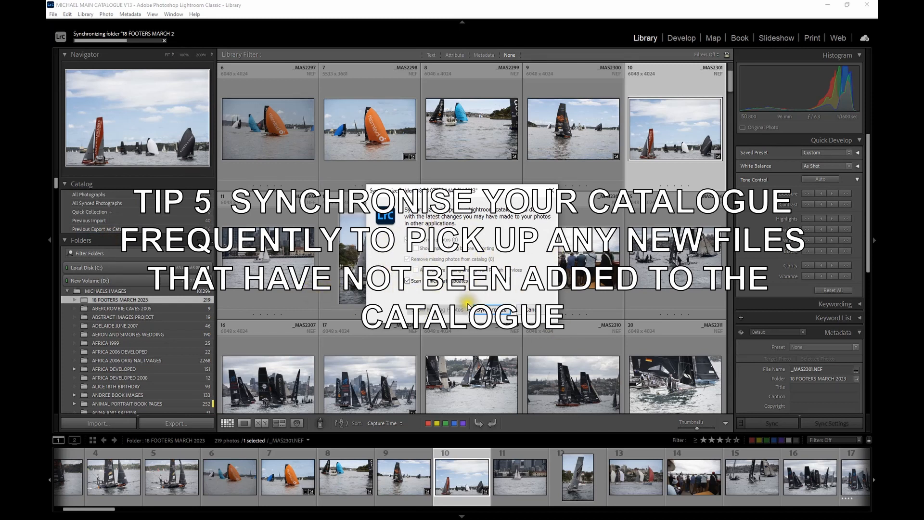
pyautogui.click(498, 314)
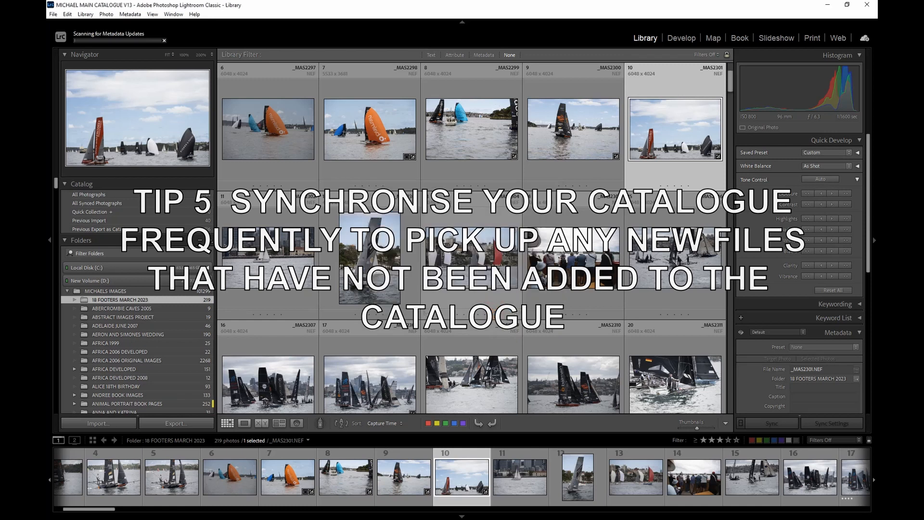